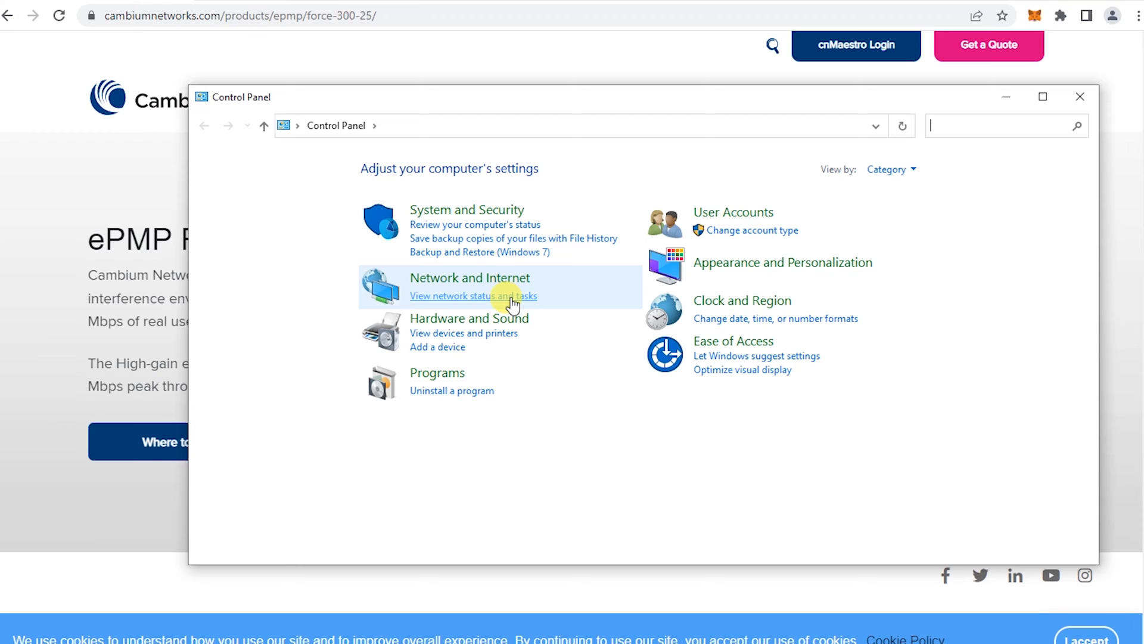
Open the Ethernet 3 adapter's properties from Network Connections
left_click(511, 297)
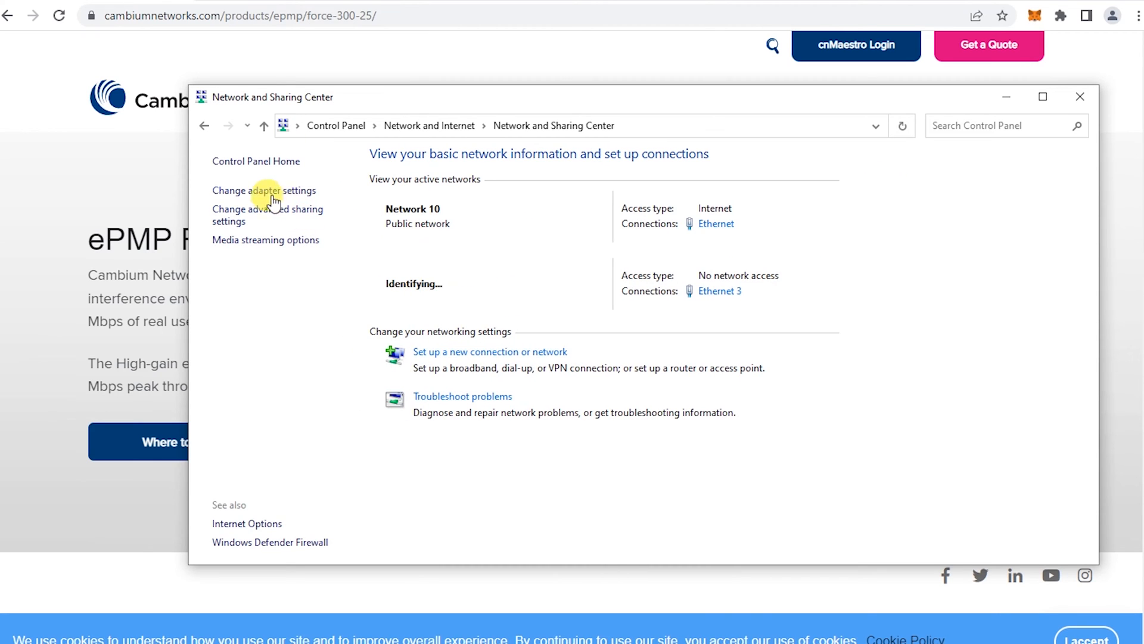
left_click(271, 192)
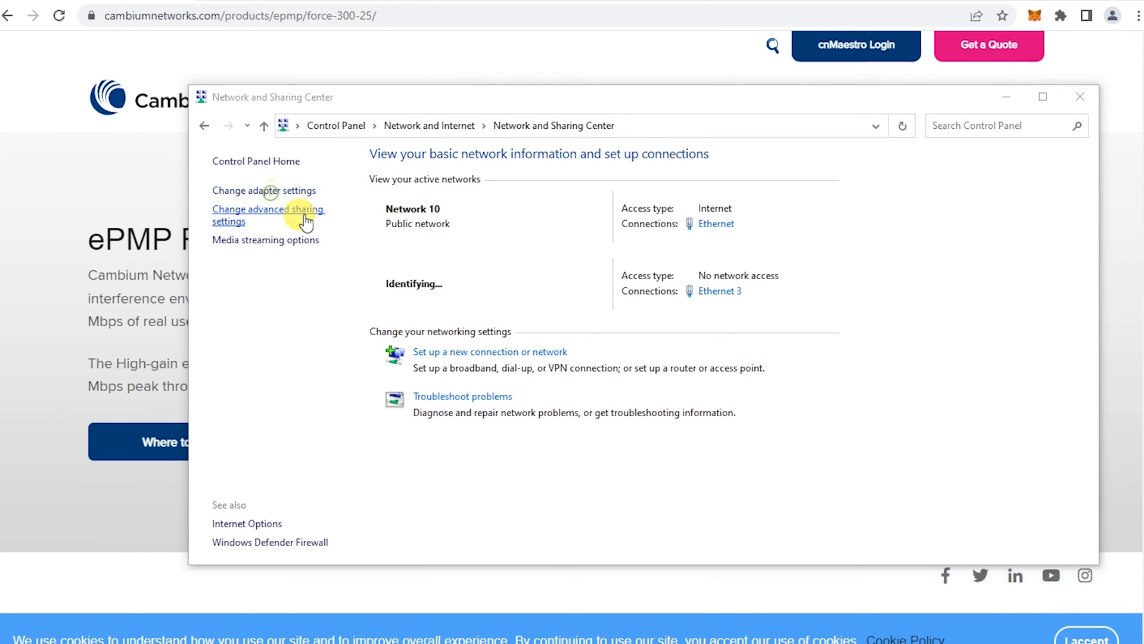
double_click(492, 224)
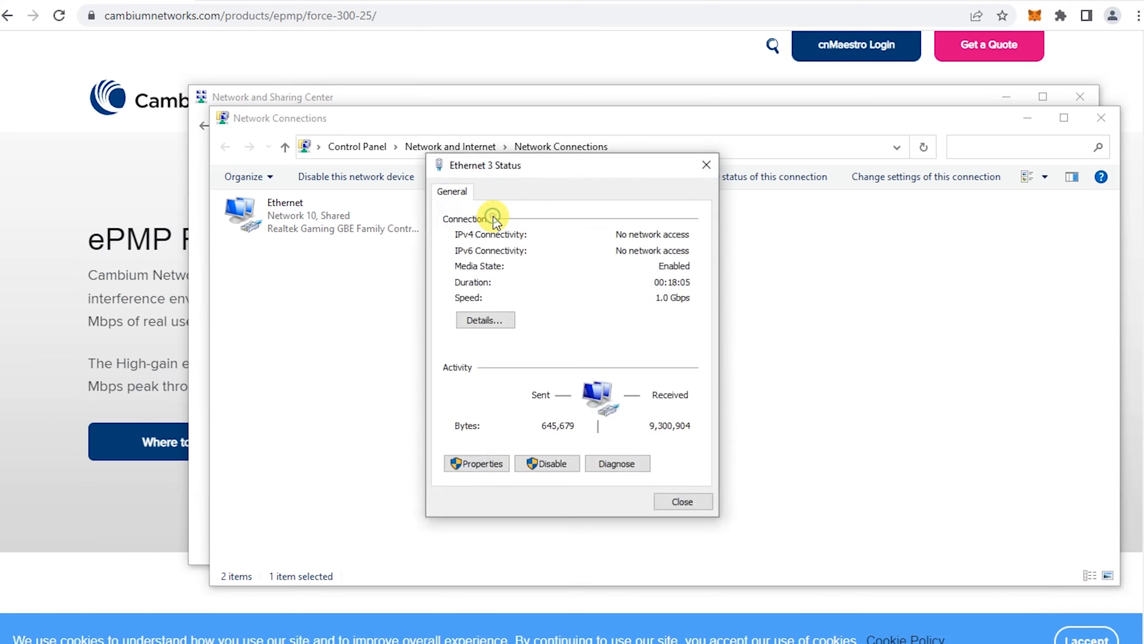
left_click_drag(541, 167, 665, 180)
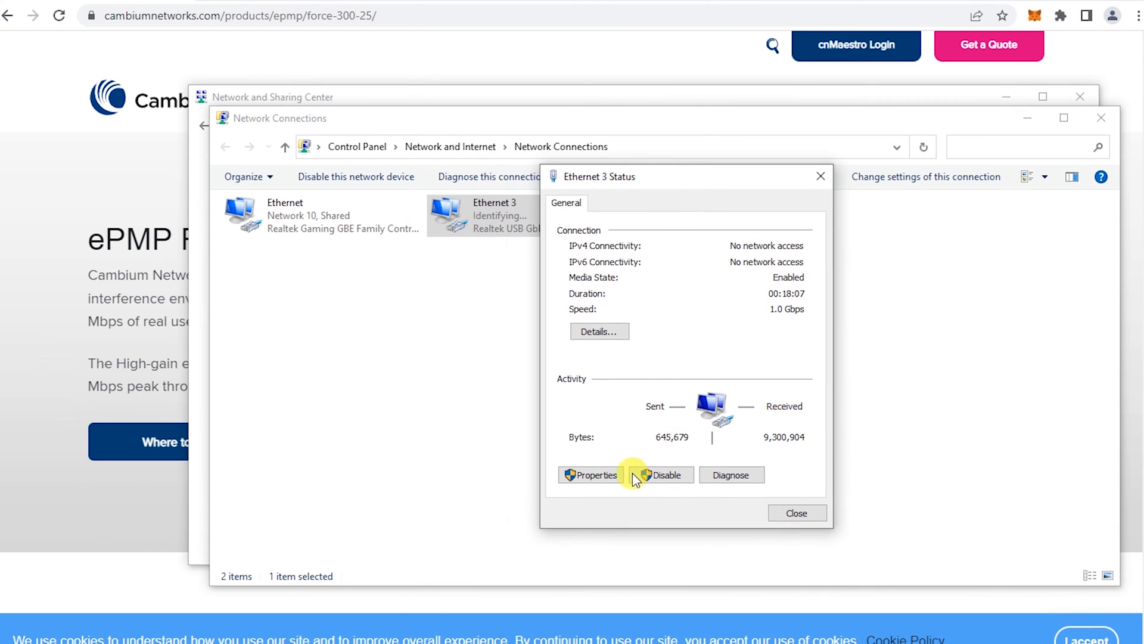
left_click(600, 477)
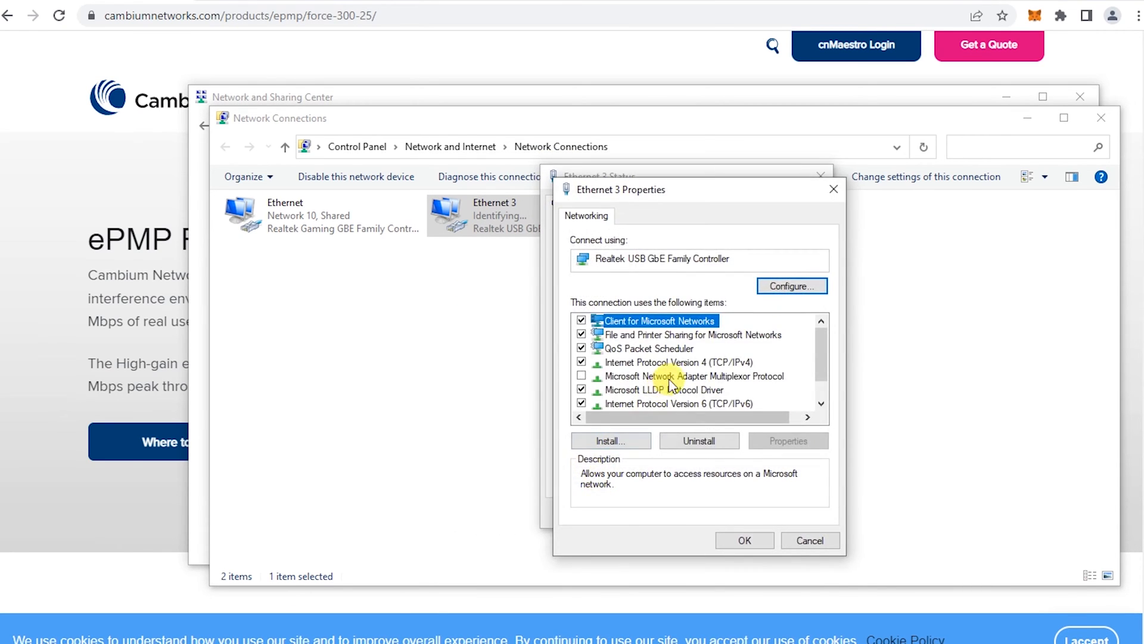
Give Ethernet 3 static IPv4 169.254.1.4 with mask 255.255.255.0 and apply
double_click(664, 363)
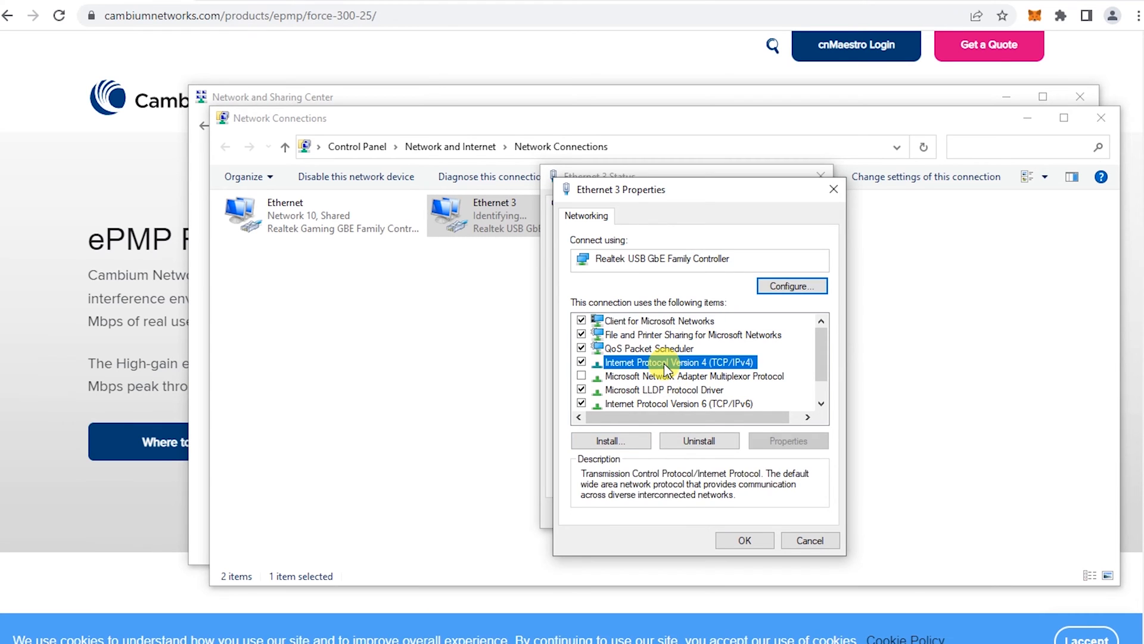
left_click(666, 368)
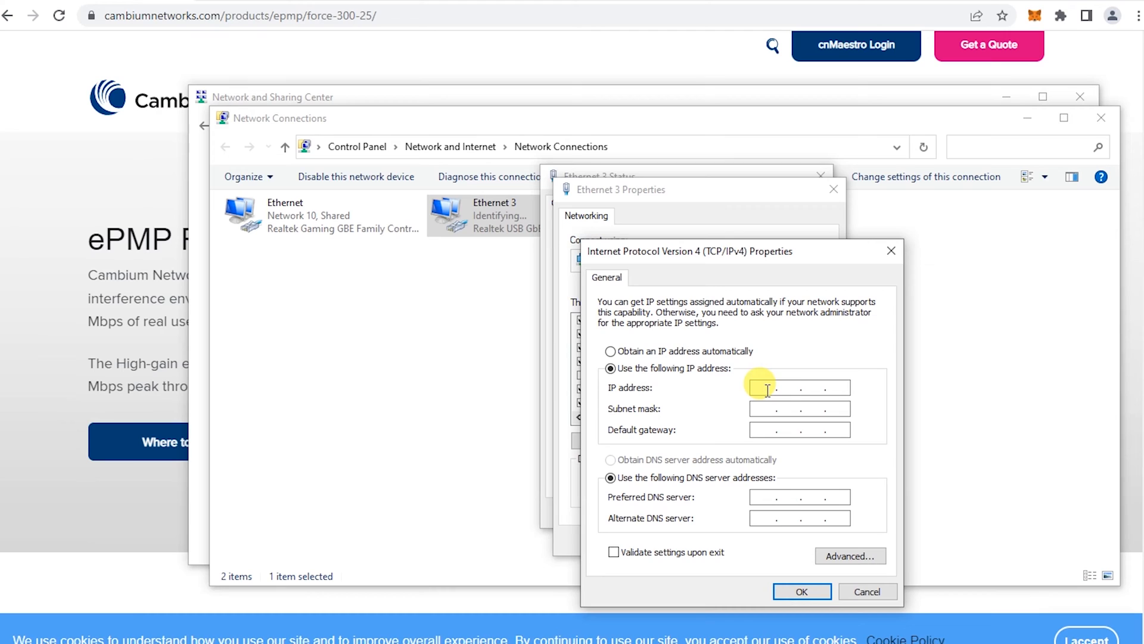
left_click(767, 389)
type("169 . 254 . 1 .")
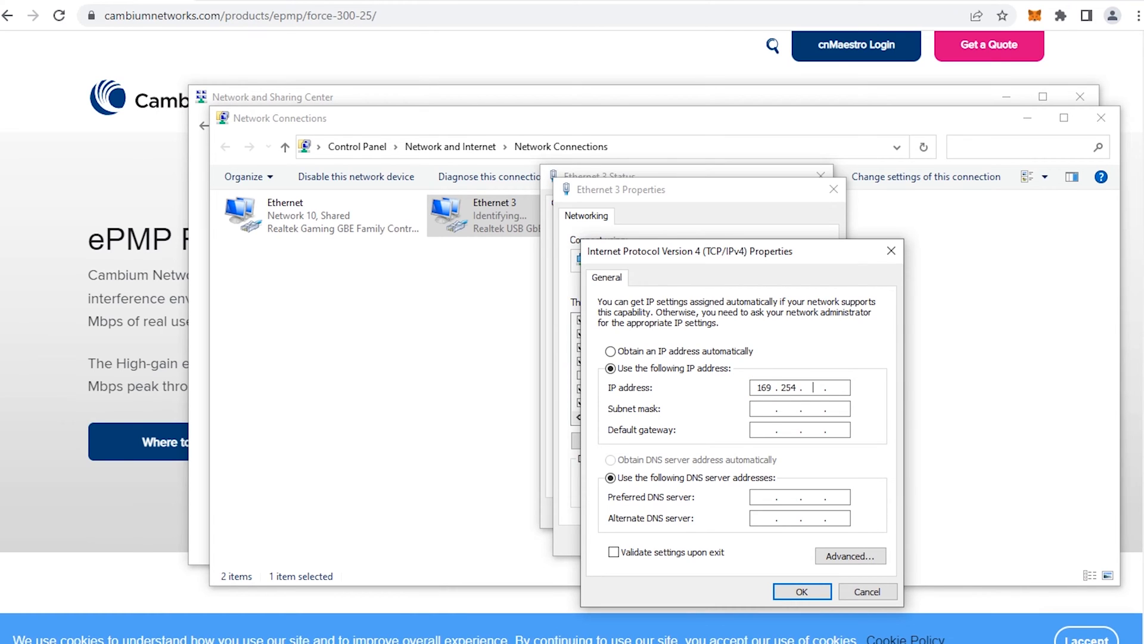
left_click(841, 389)
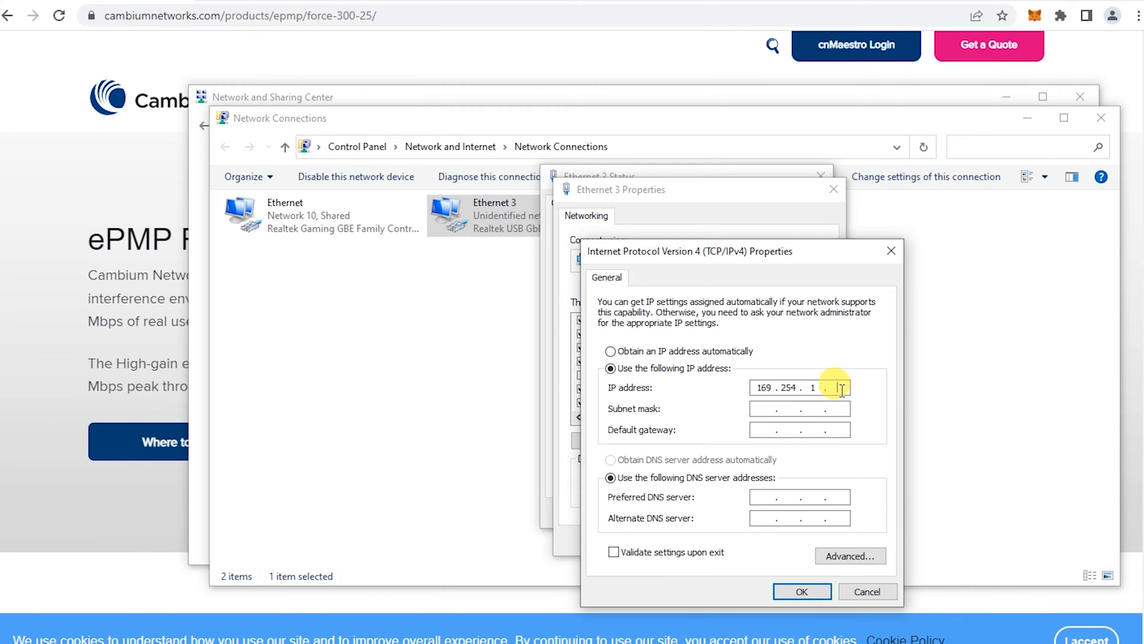
type("4")
left_click(765, 409)
left_click_drag(821, 408, 808, 409)
type("255 . 255 . 255 . 0")
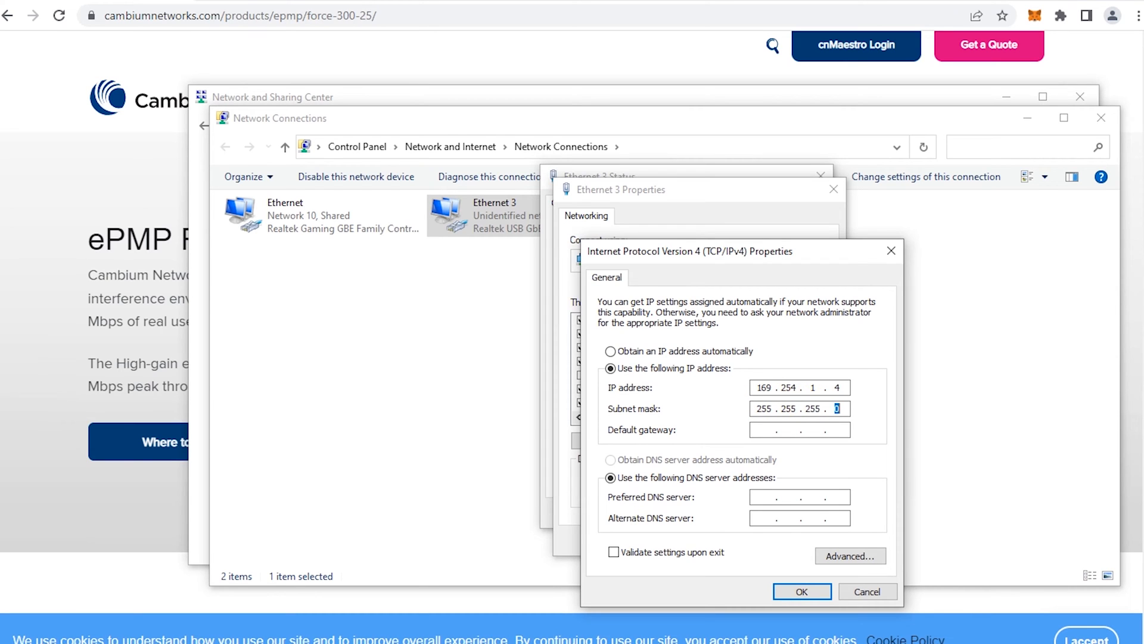
left_click(797, 591)
left_click(746, 546)
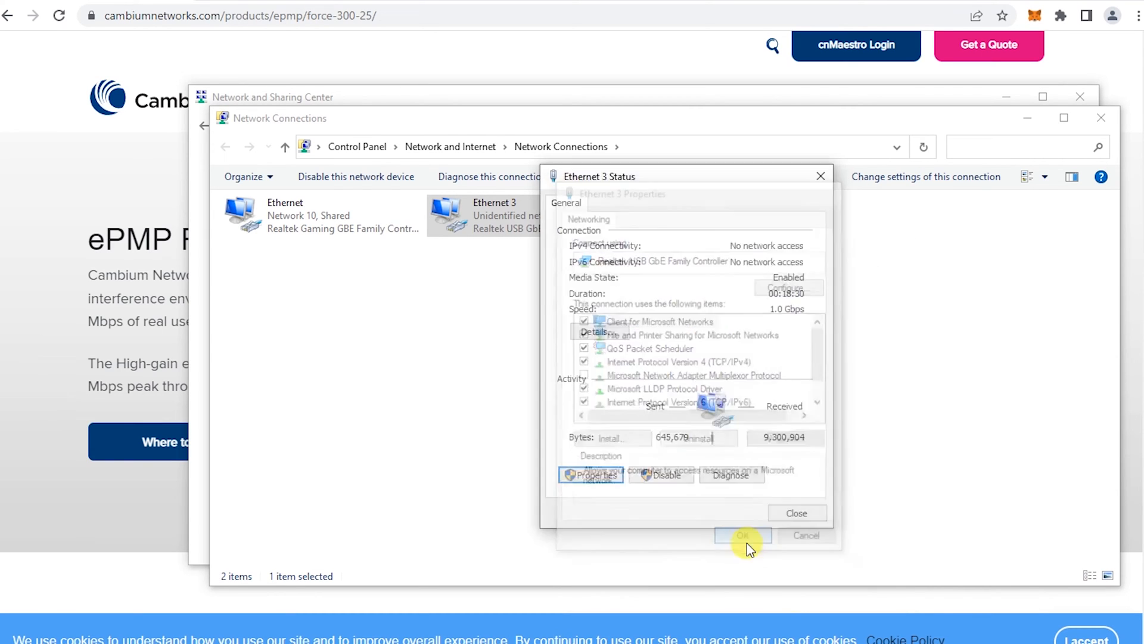
Close the adapter status window and load 169.254.1.1 in a new Chrome tab
left_click(799, 514)
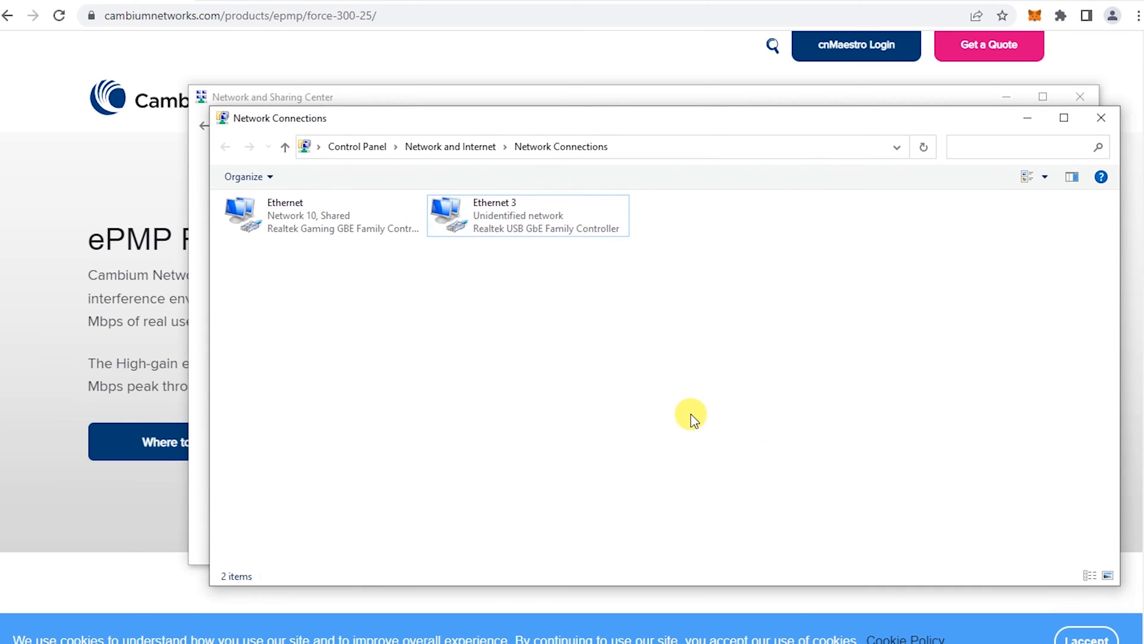
left_click_drag(511, 119, 467, 127)
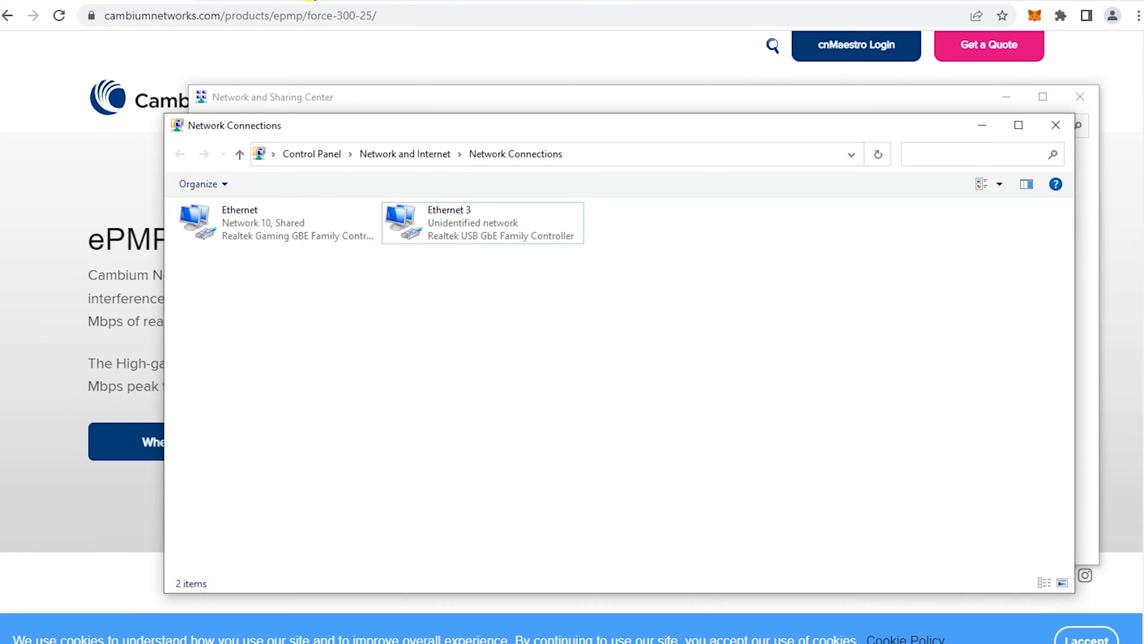
left_click(313, 2)
left_click(210, 2)
left_click(226, 19)
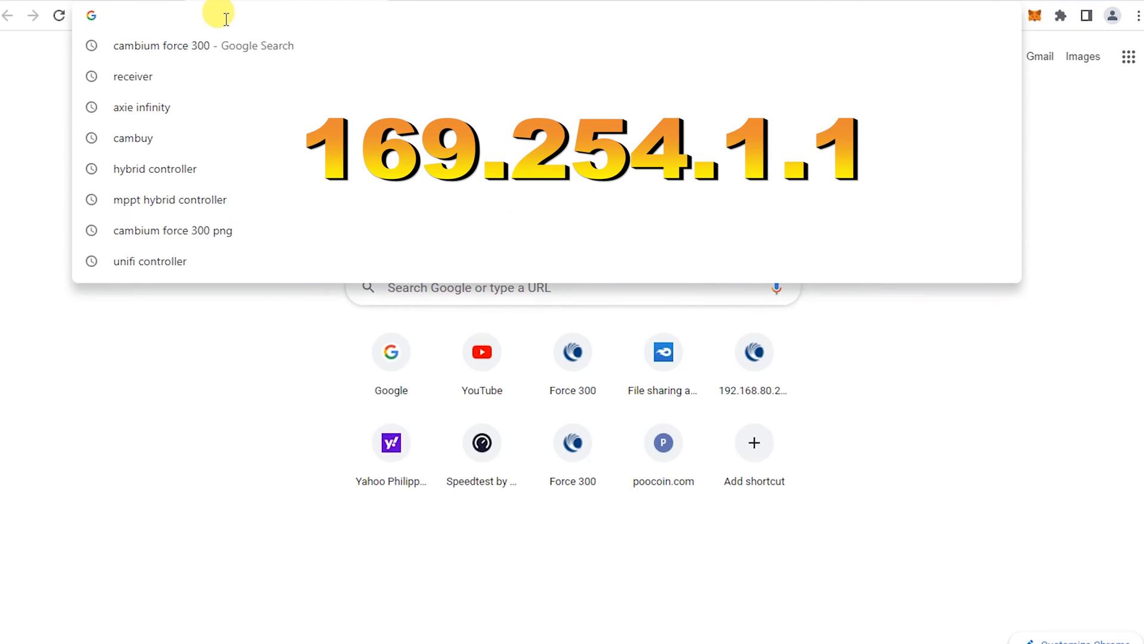
type("192.168.80.221")
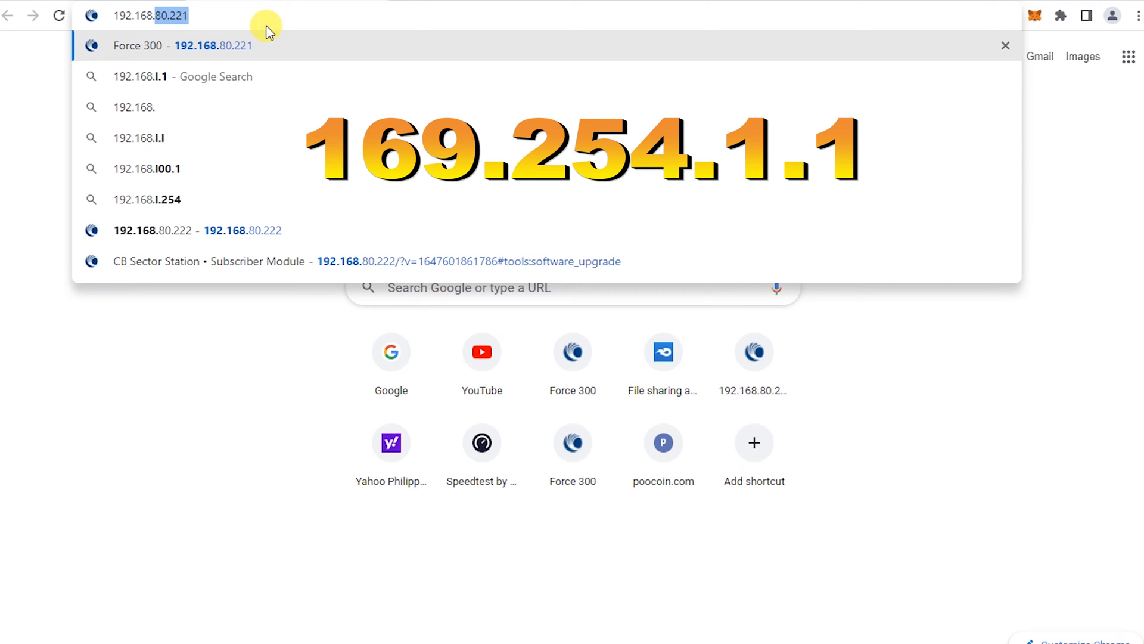
key("ctrl+a")
type("16")
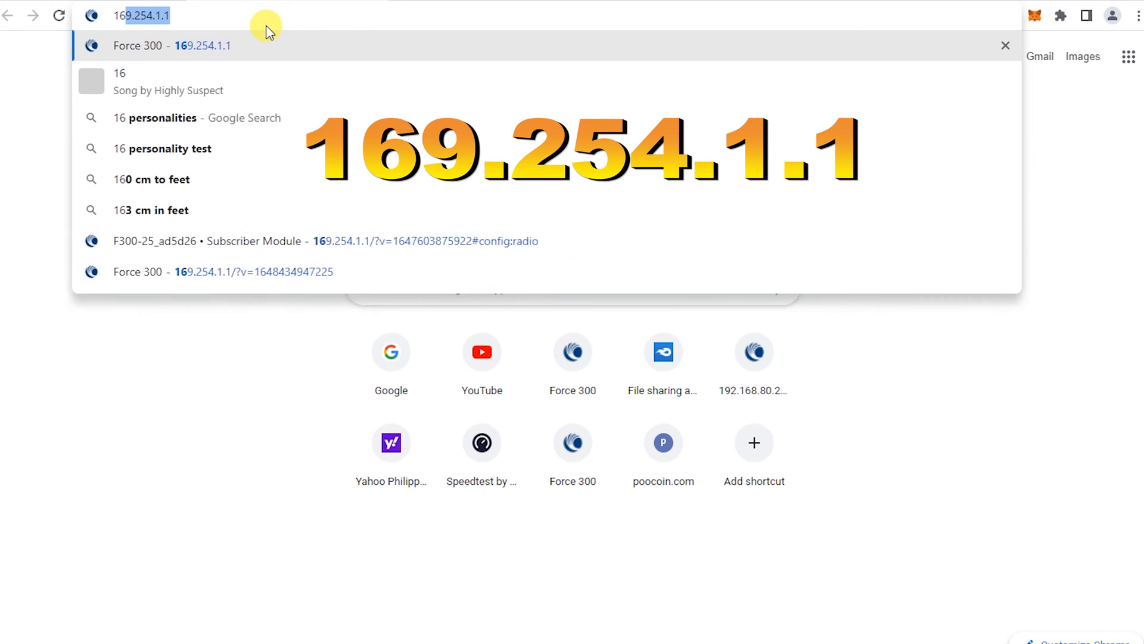
type("9.254.1")
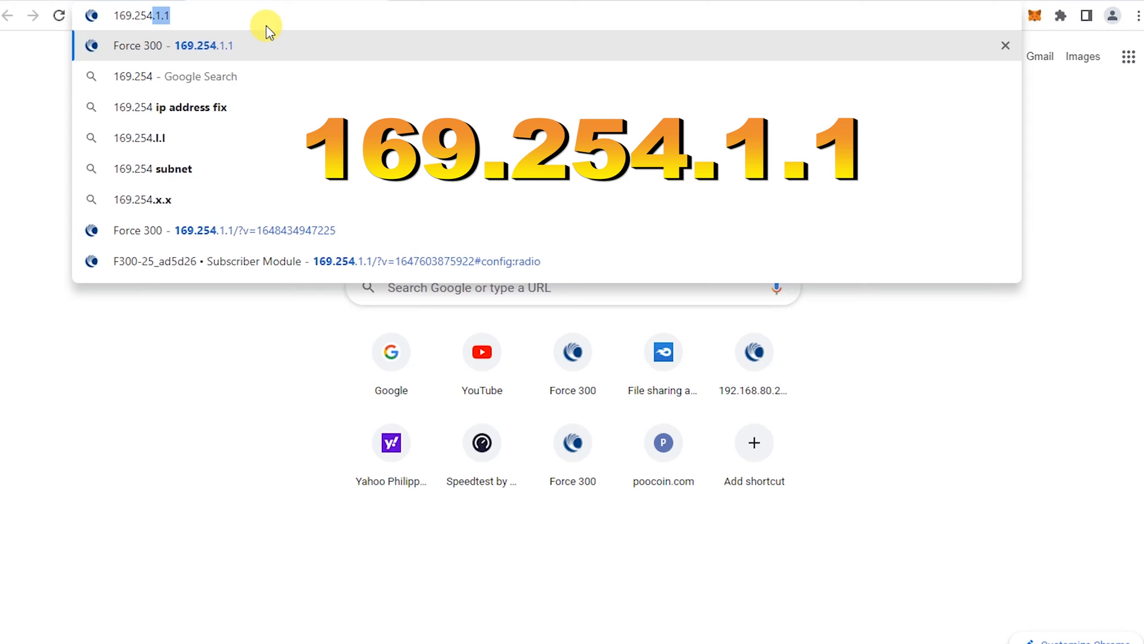
type(".1")
key("Return")
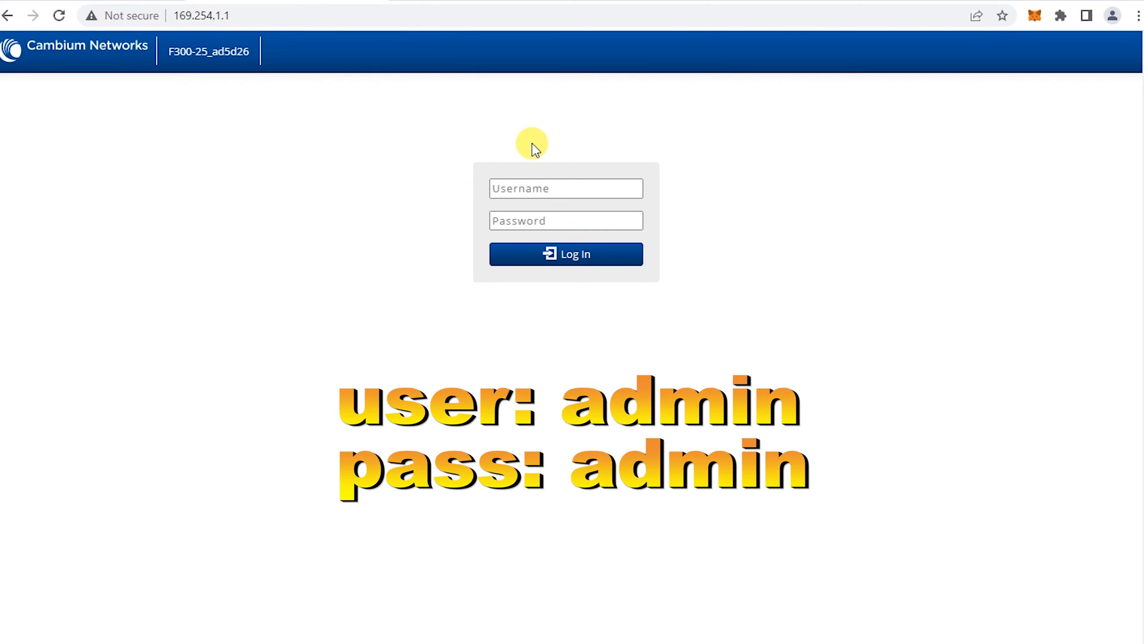
Log in to the radio with the administrator username and password
left_click(538, 186)
type("admin")
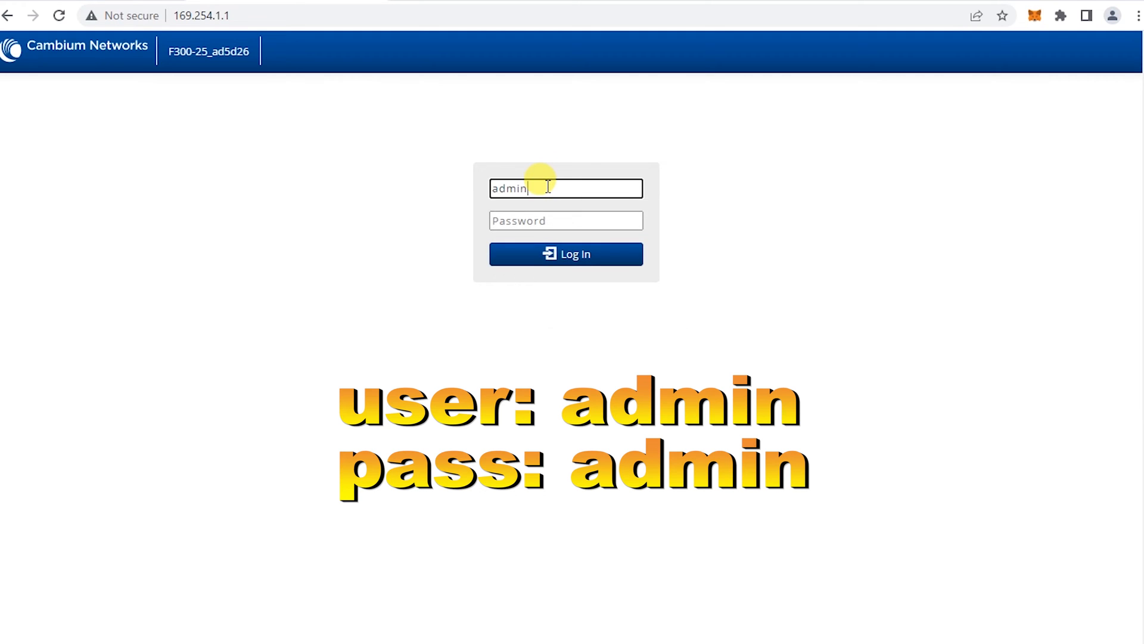
key("Tab")
type("admin")
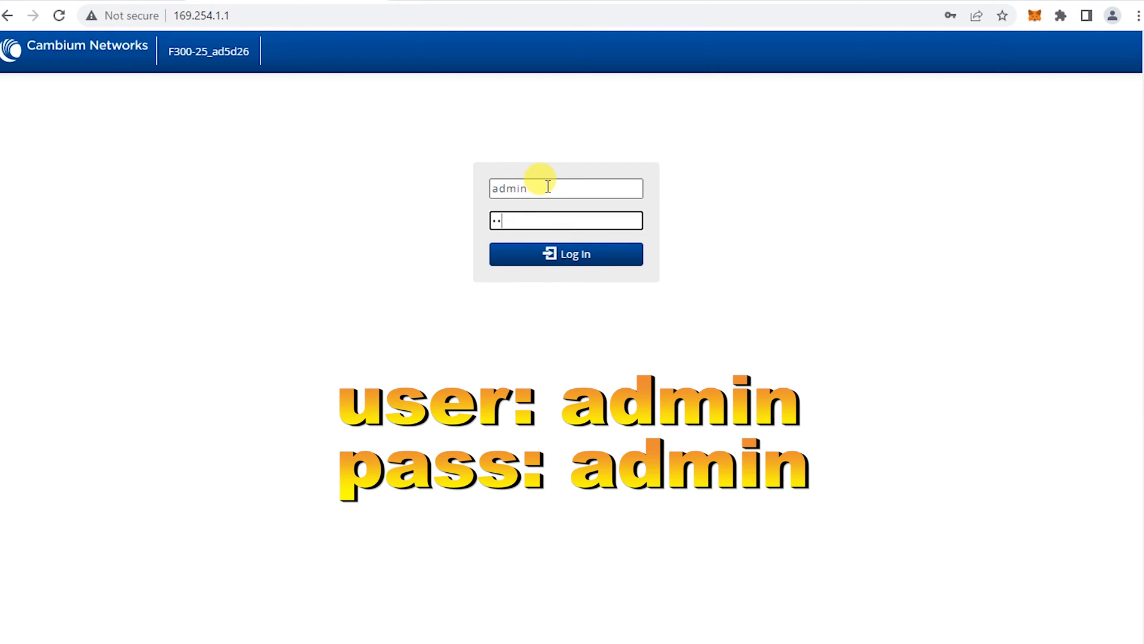
left_click(571, 255)
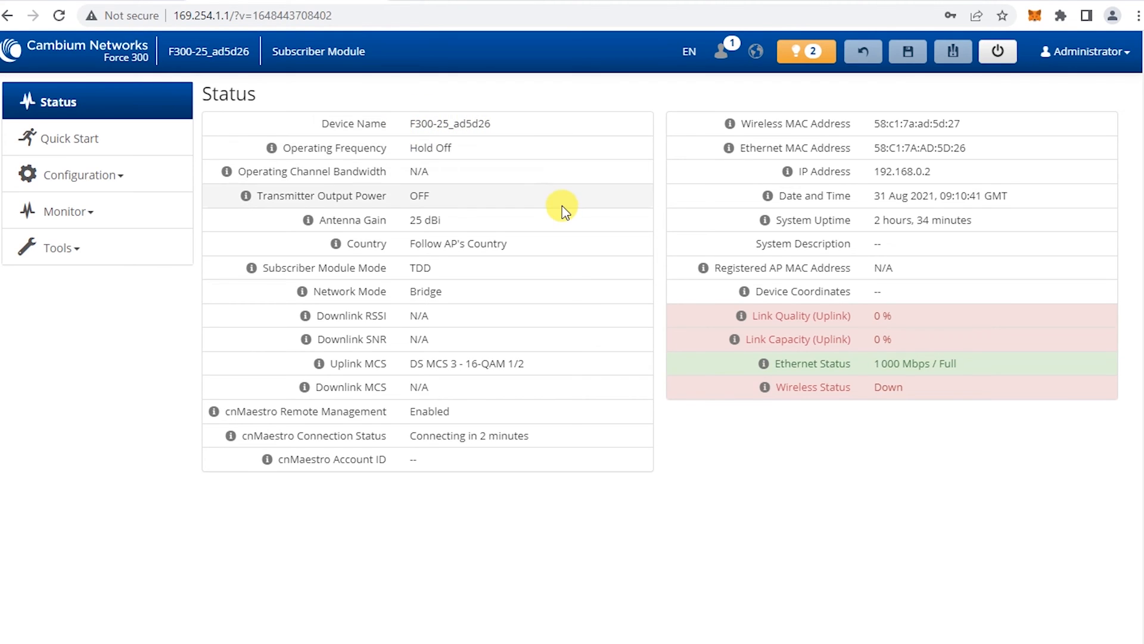
Look over Quick Start, cancel the guided setup, and go to Configuration > Radio
left_click(271, 147)
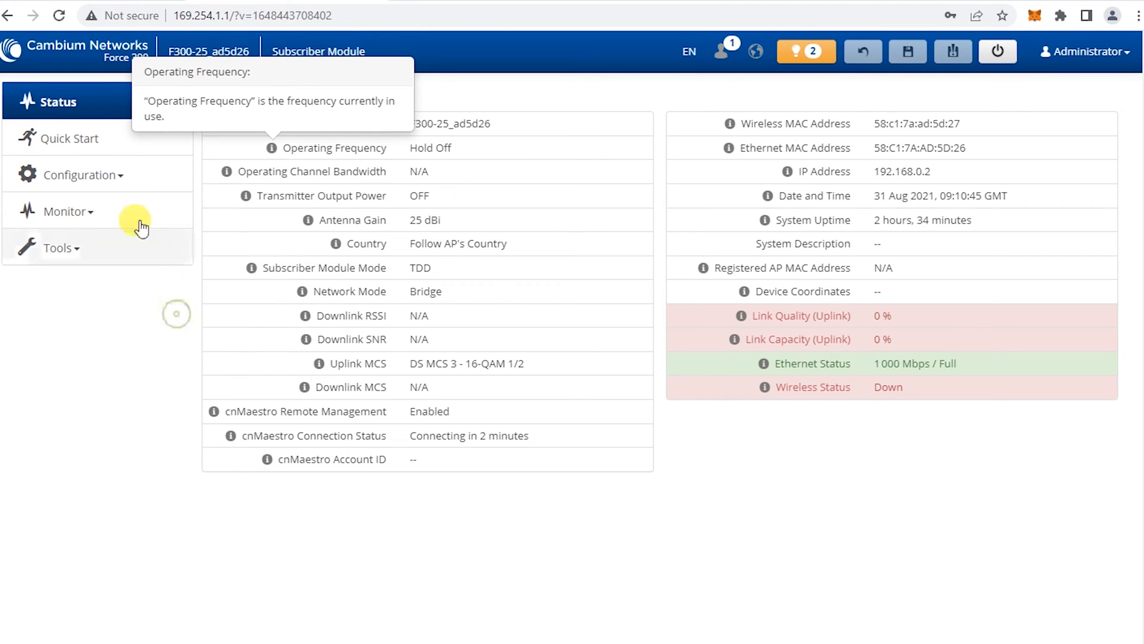
left_click(112, 148)
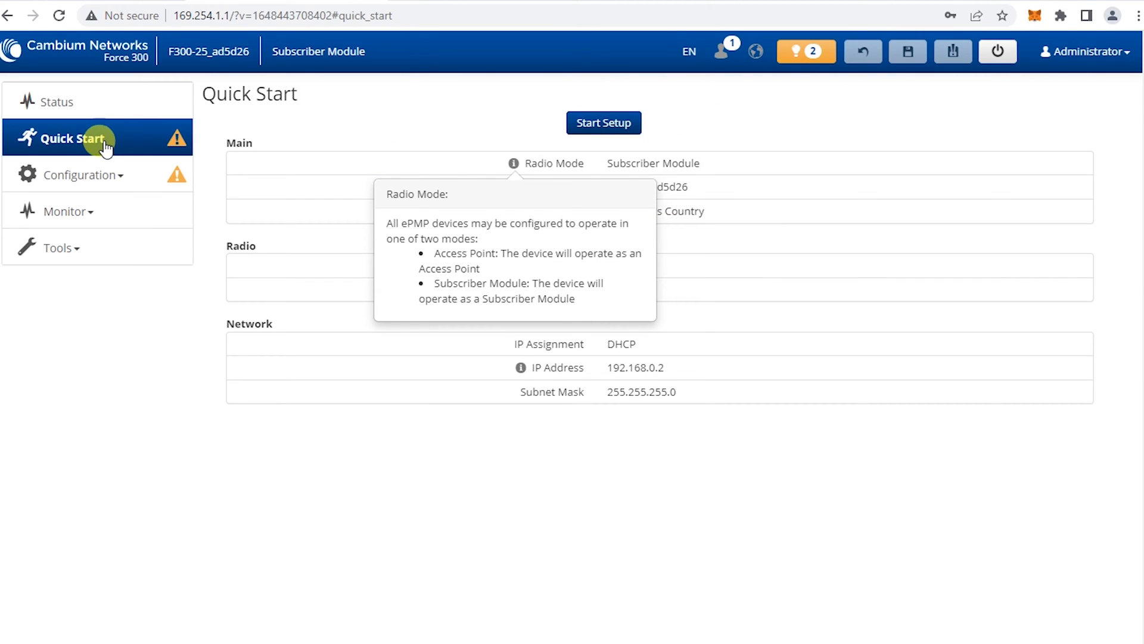
left_click(603, 122)
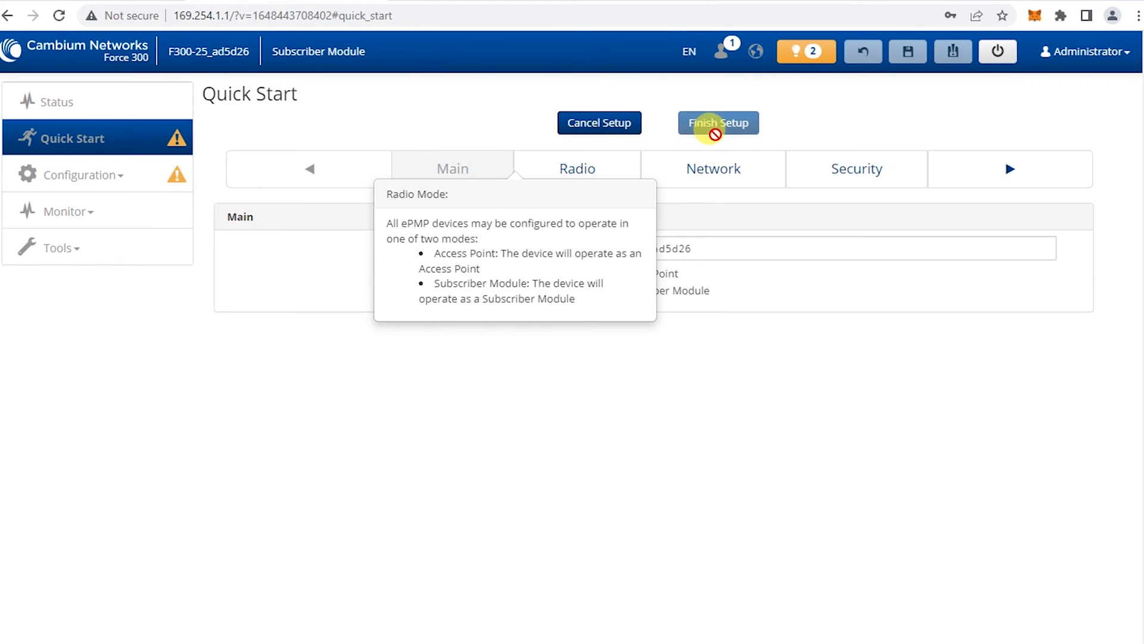
left_click(629, 124)
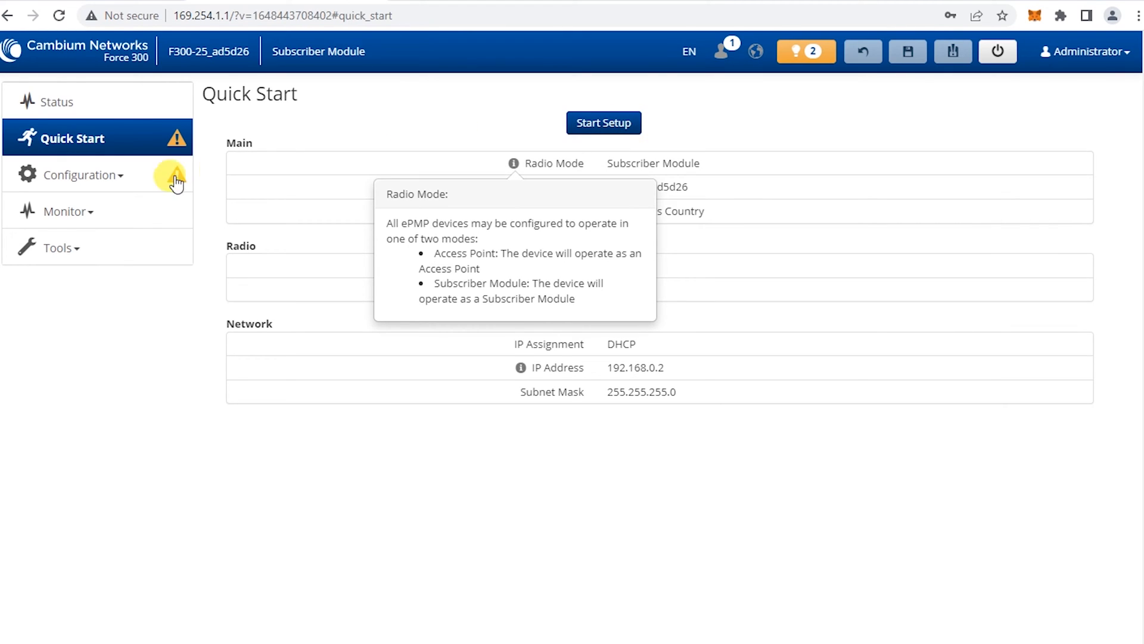
left_click(102, 179)
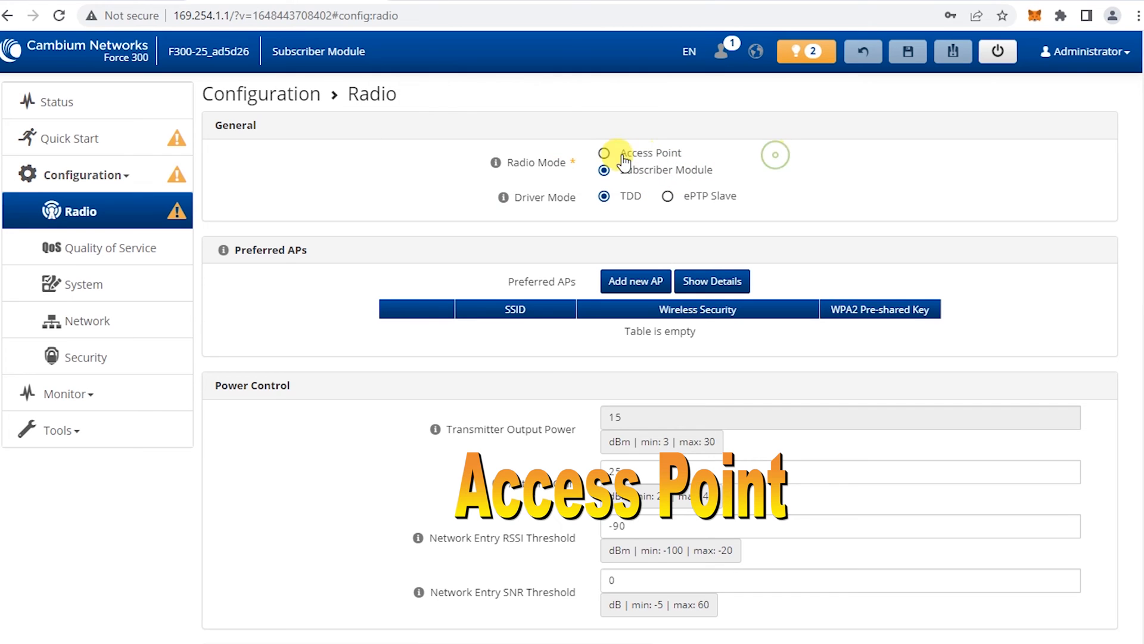
Switch Radio Mode to Access Point, set the country to Other, and clear the SSID
left_click(604, 153)
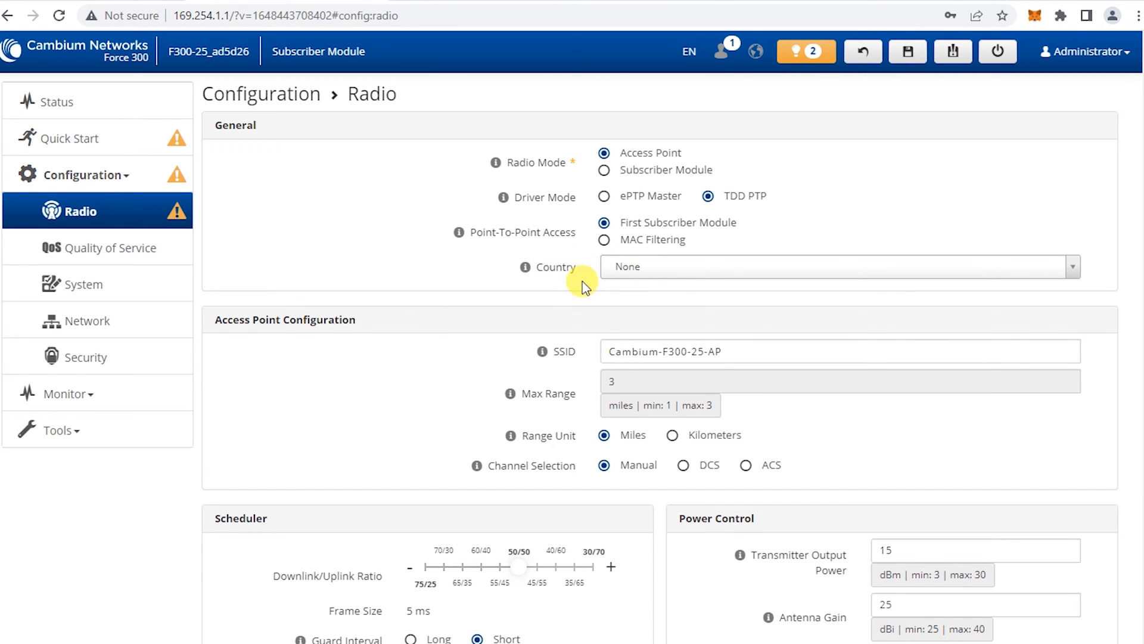
left_click(657, 268)
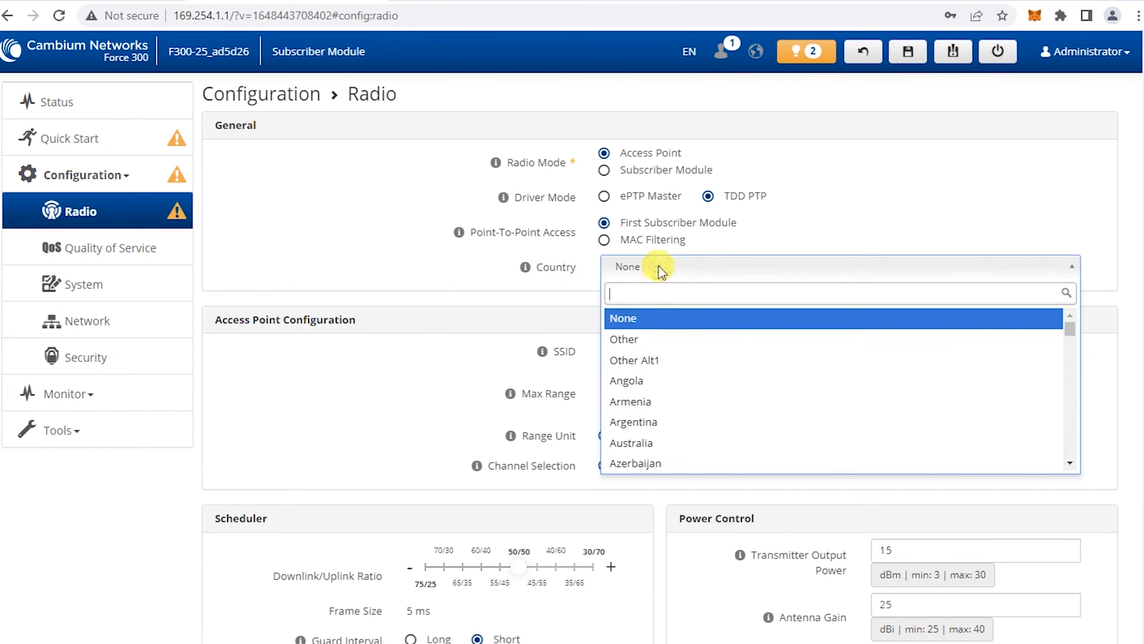
left_click(633, 344)
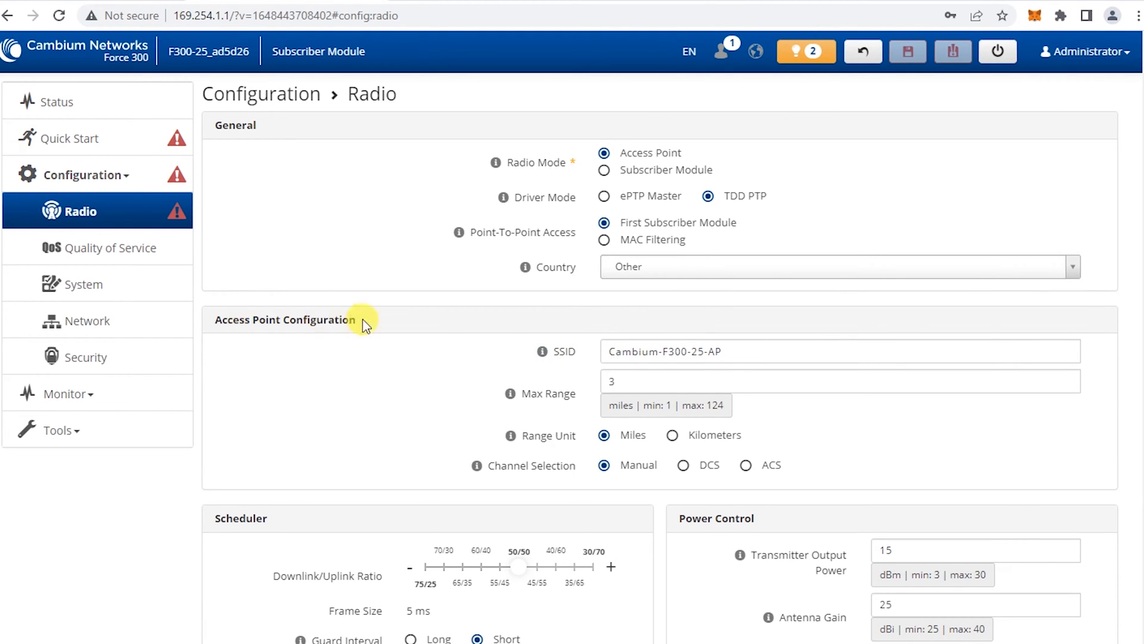
mouse_move(544, 353)
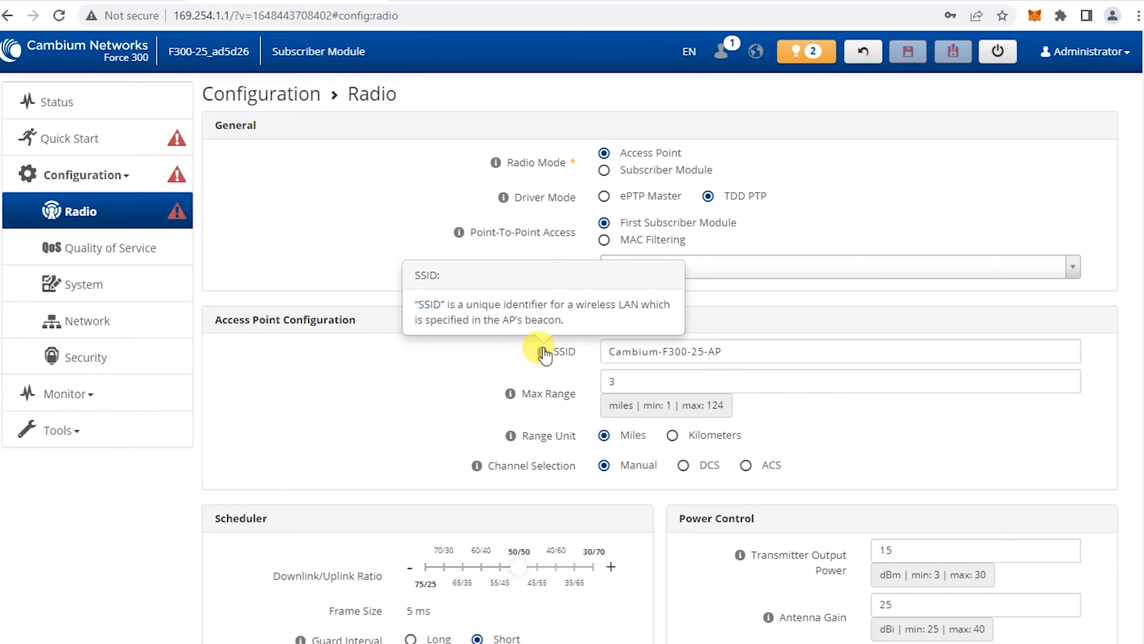
triple_click(762, 355)
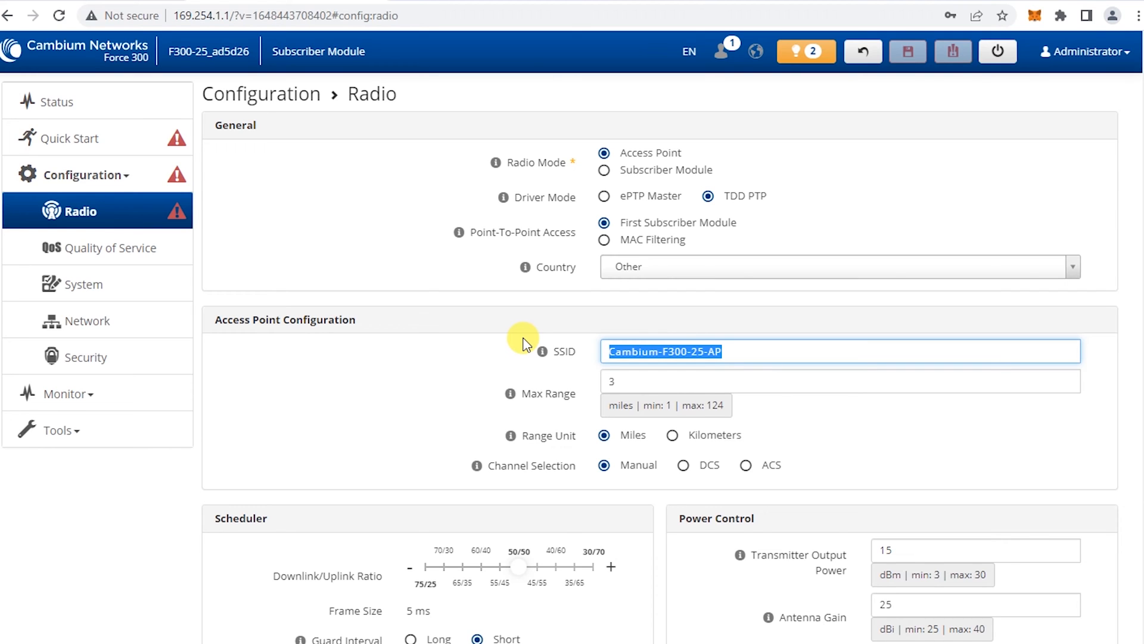
key("BackSpace")
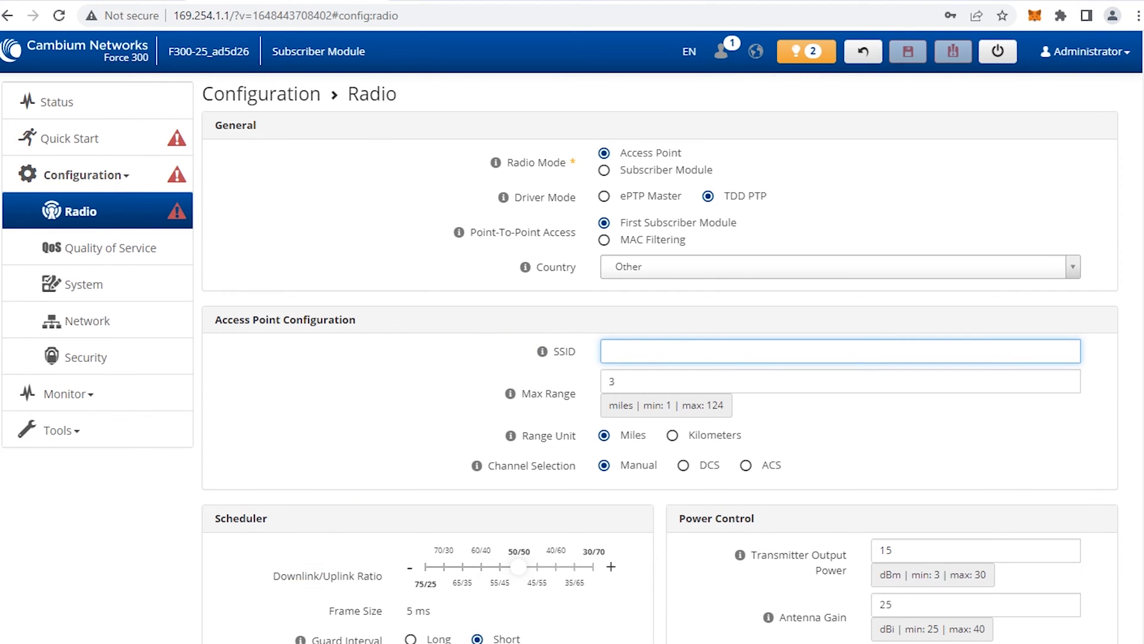
Copy the network name 'CB Sector Antenna' from the Notepad notes
left_click(312, 642)
left_click(505, 275)
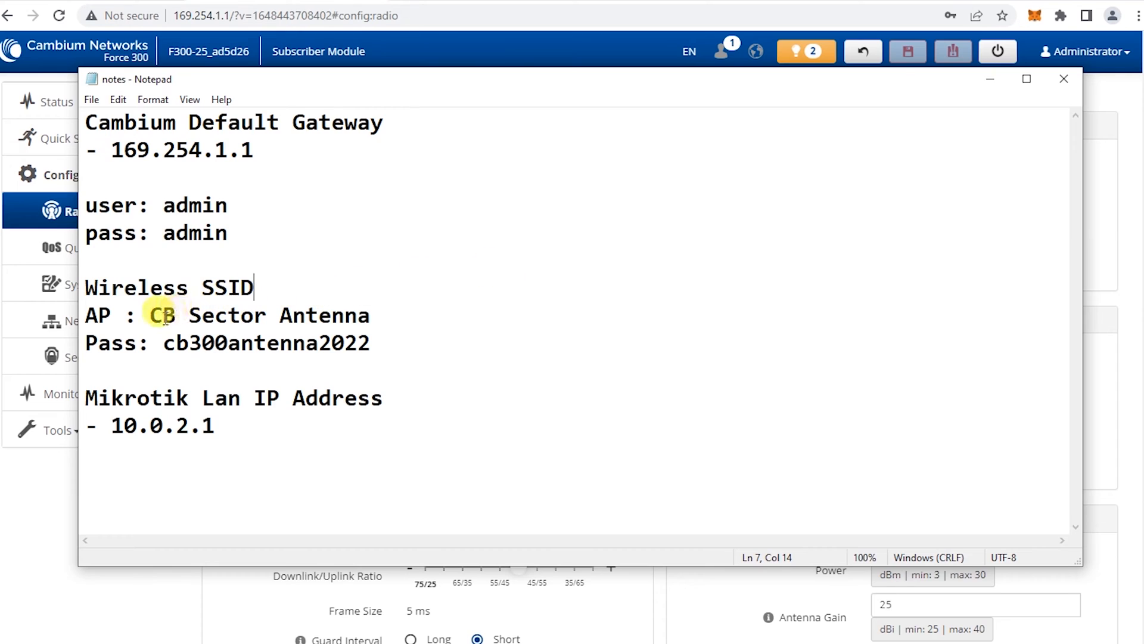
left_click_drag(150, 315, 375, 314)
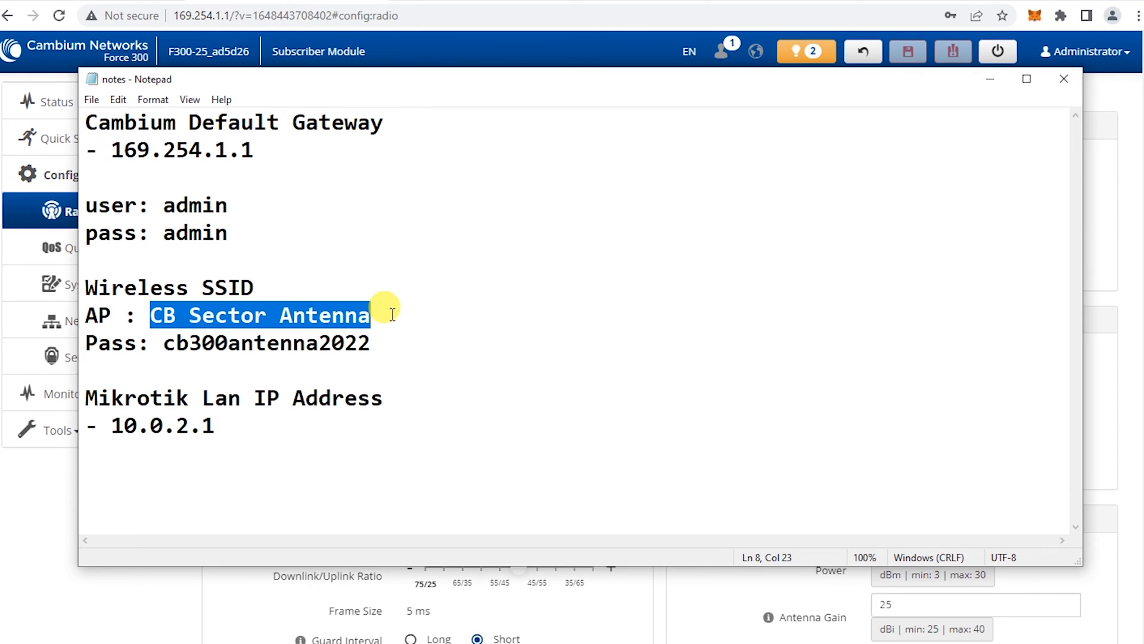
right_click(266, 315)
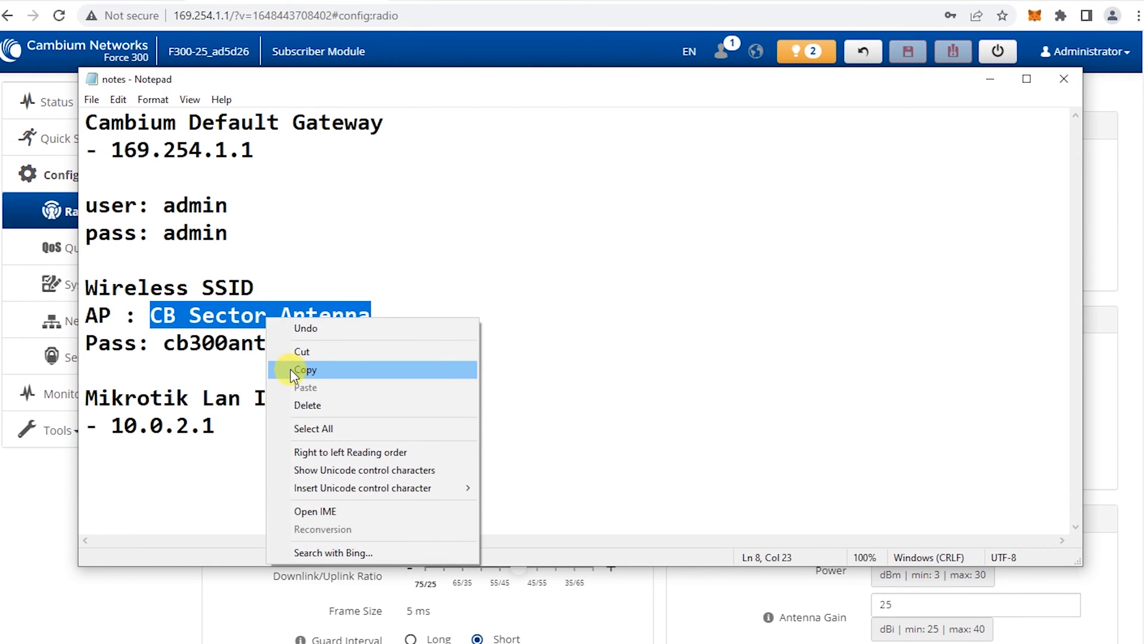
left_click(291, 369)
left_click(990, 78)
Paste 'CB Sector Antenna' into the SSID field
left_click(689, 349)
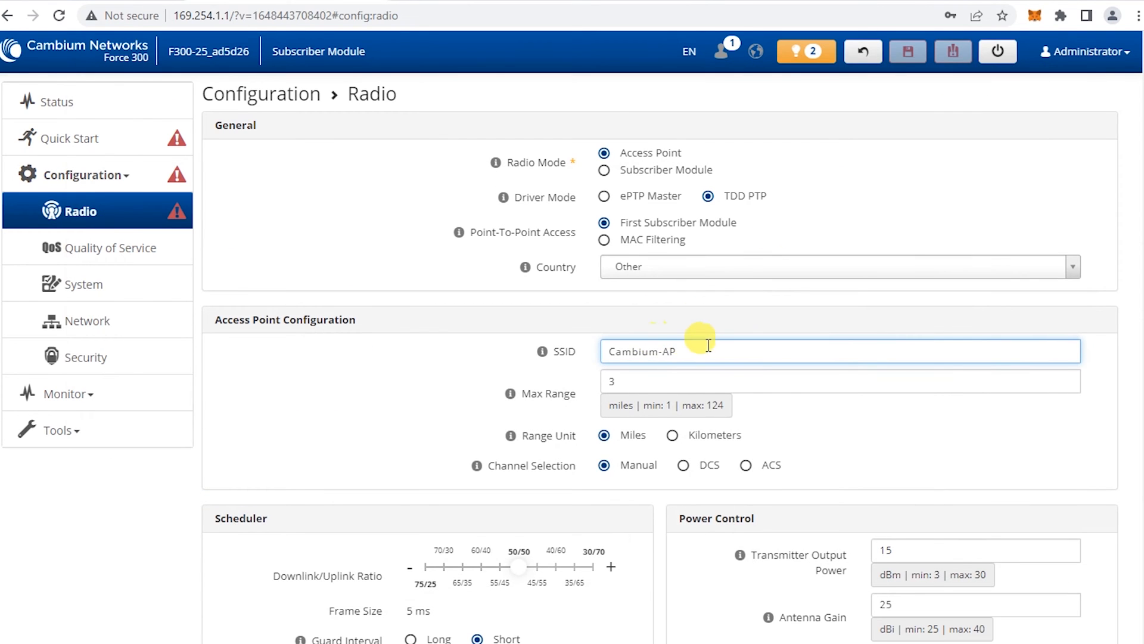
triple_click(703, 344)
key("BackSpace")
right_click(634, 353)
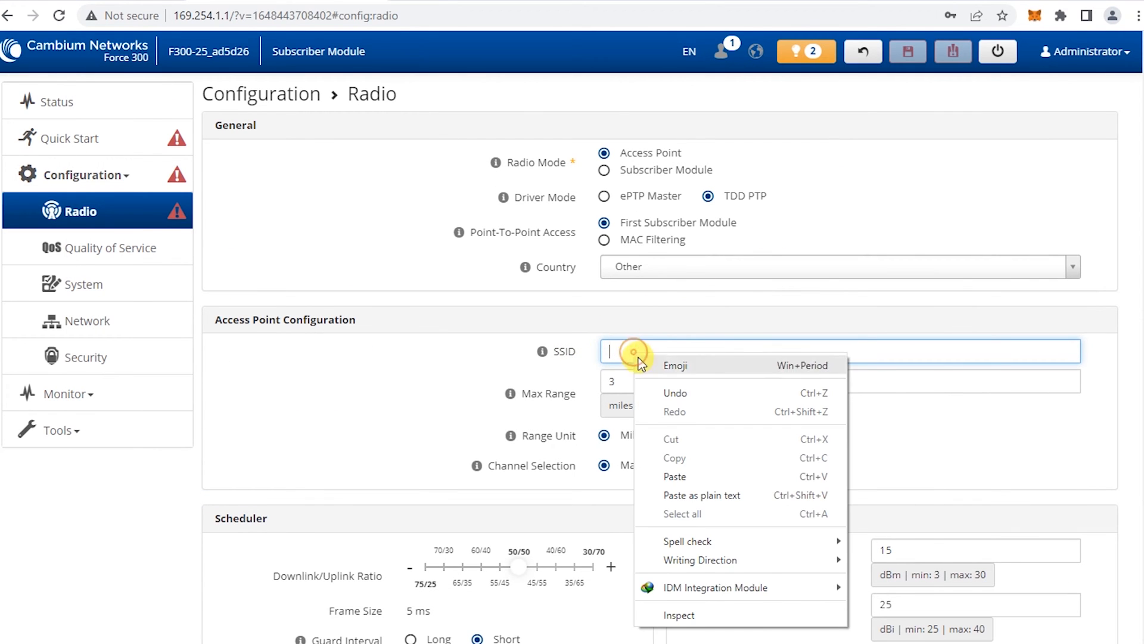
left_click(673, 475)
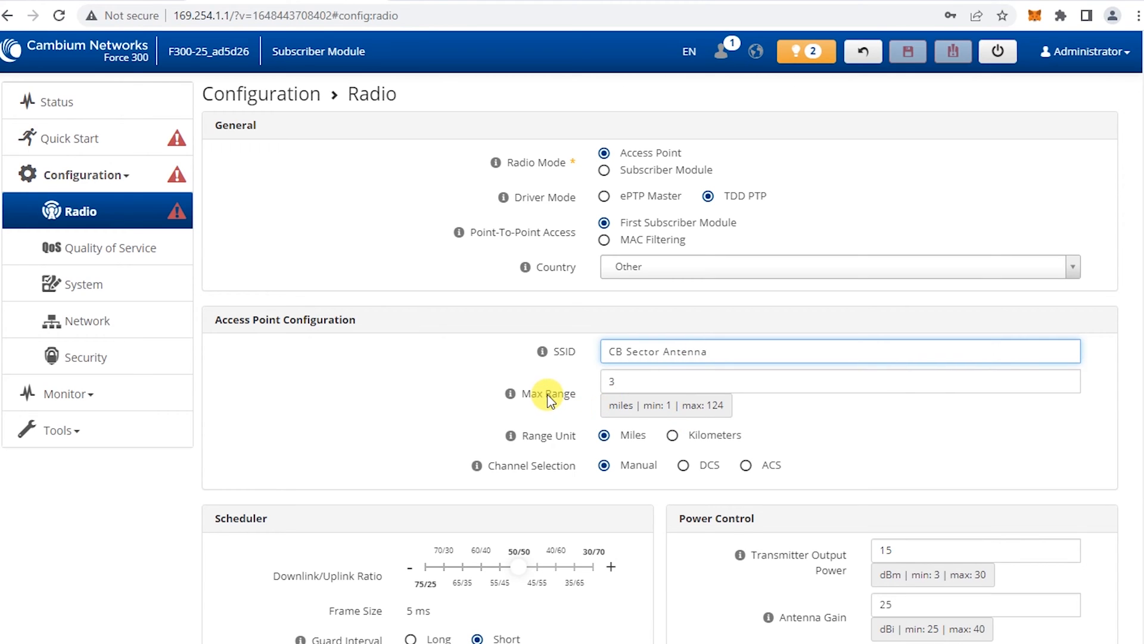
Set Max Range to 5 with the unit in Kilometers
left_click(672, 437)
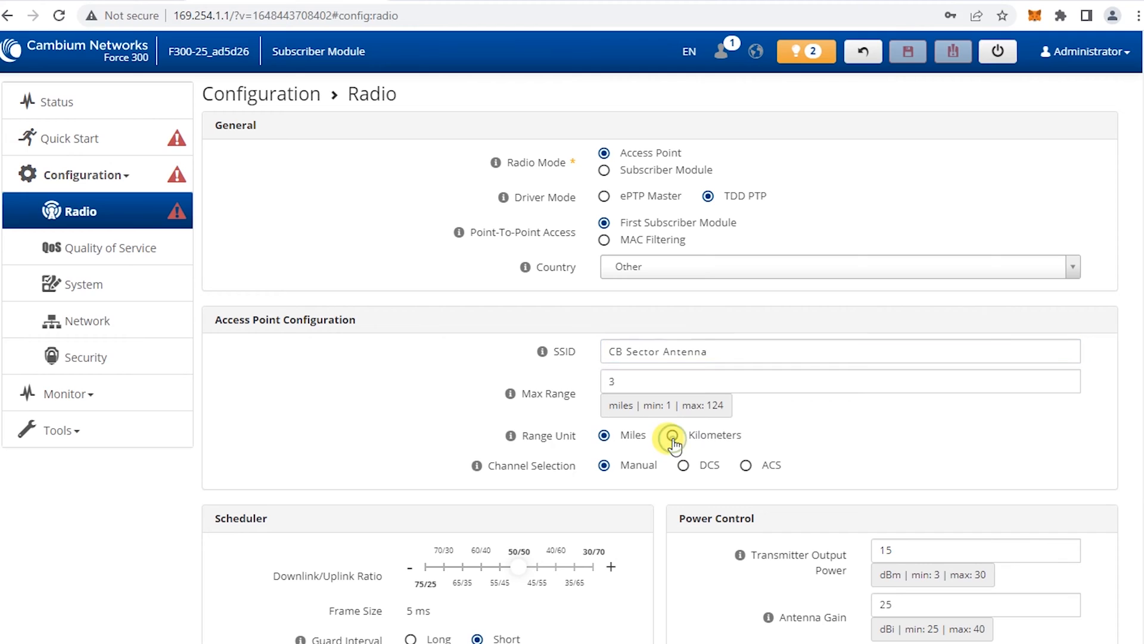
left_click(629, 380)
double_click(650, 382)
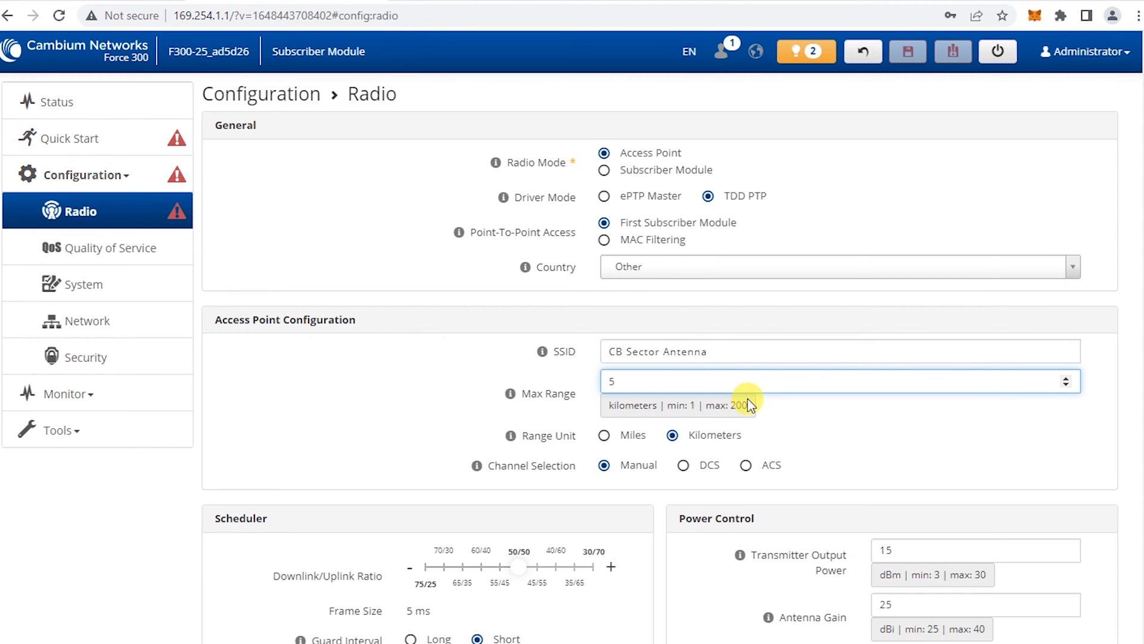
left_click(838, 424)
scroll(837, 401, "down", 2)
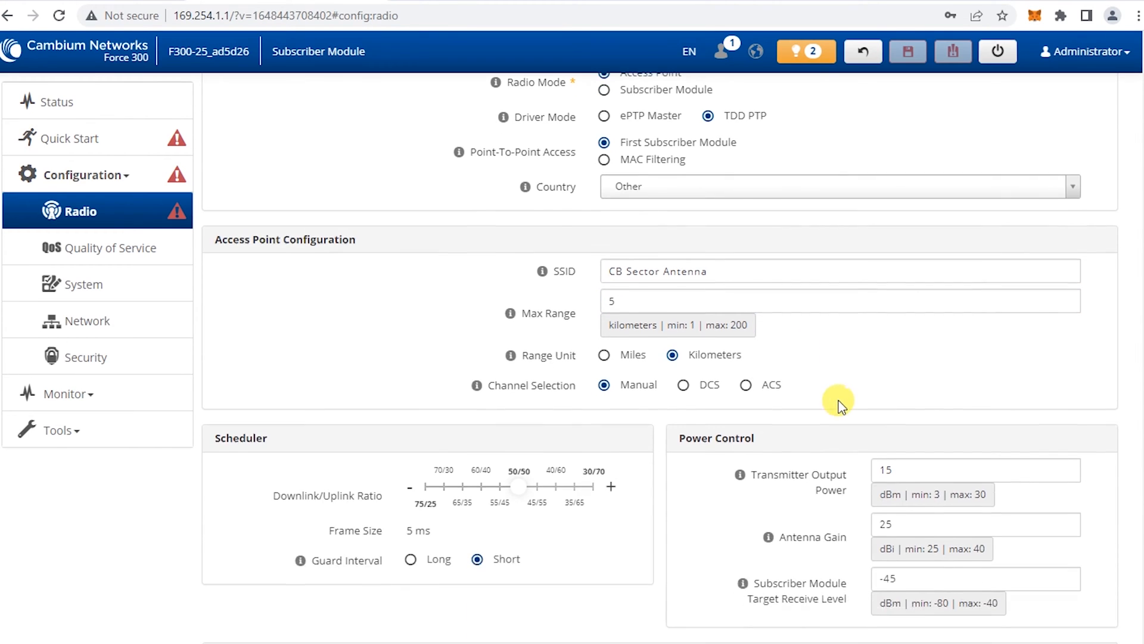
scroll(846, 334, "down", 3)
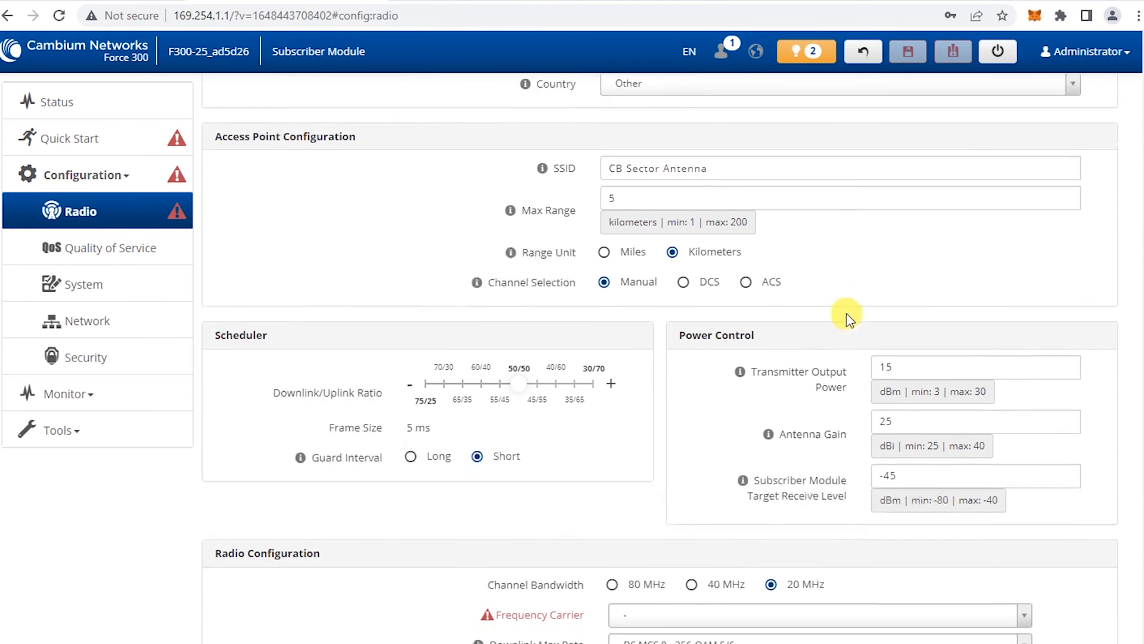
mouse_move(763, 345)
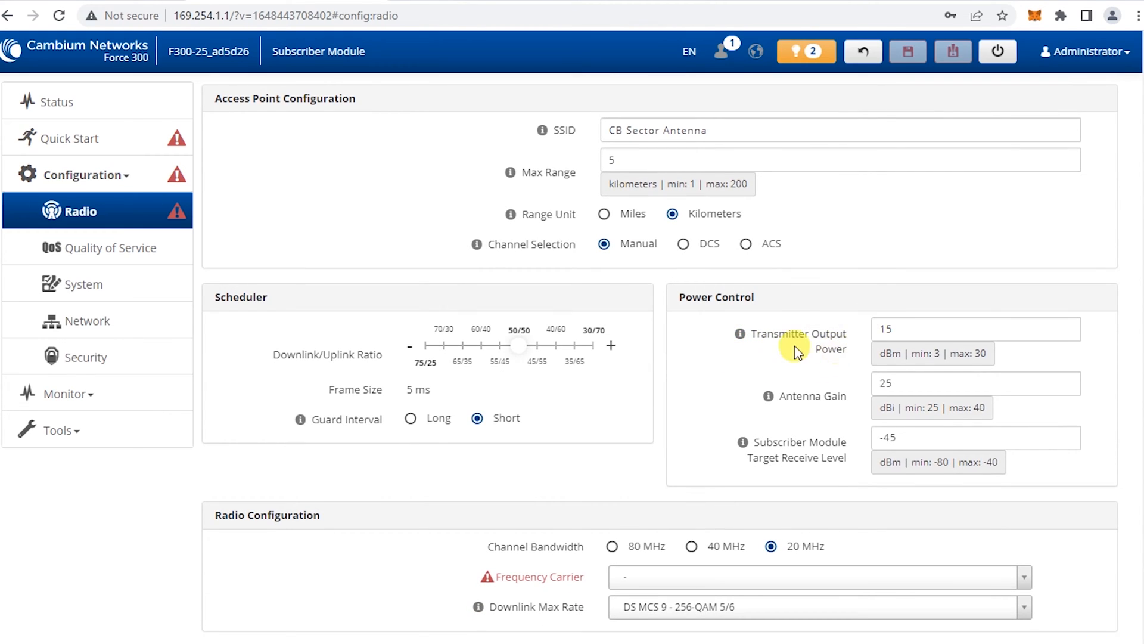
Enter 30 dBm as Transmitter Output Power and choose 80 MHz Channel Bandwidth
double_click(876, 328)
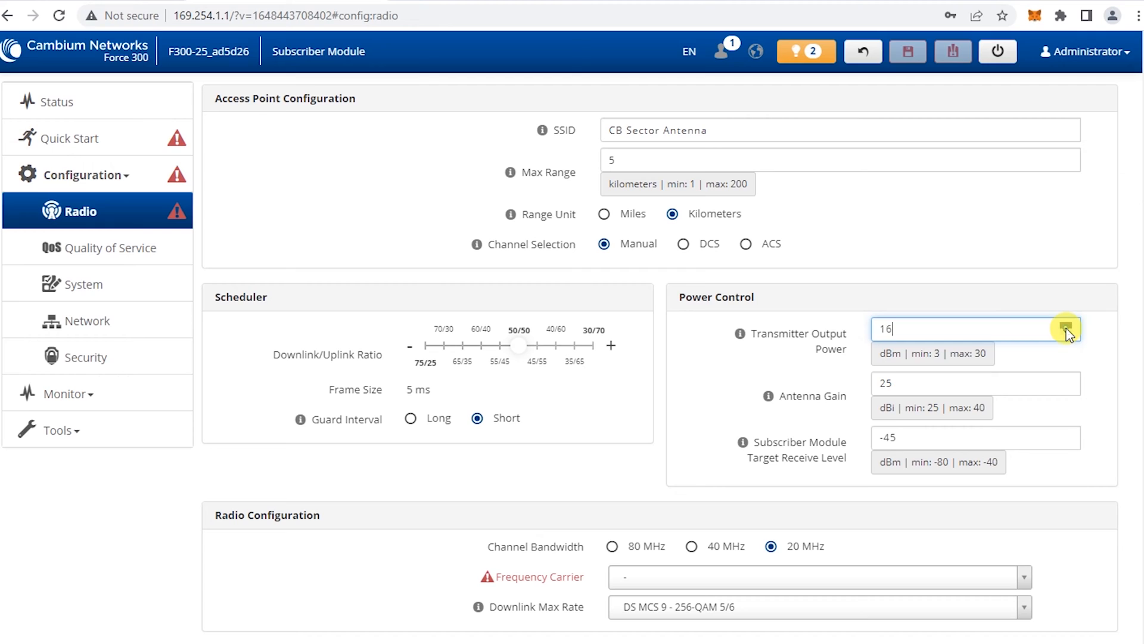
left_click(967, 297)
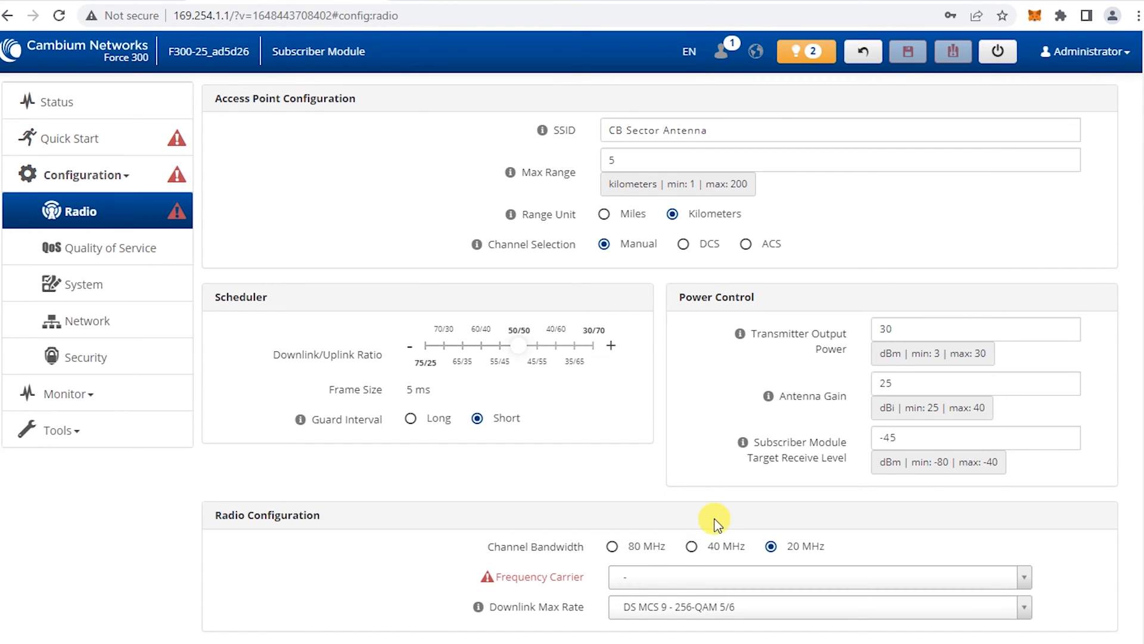
left_click(612, 546)
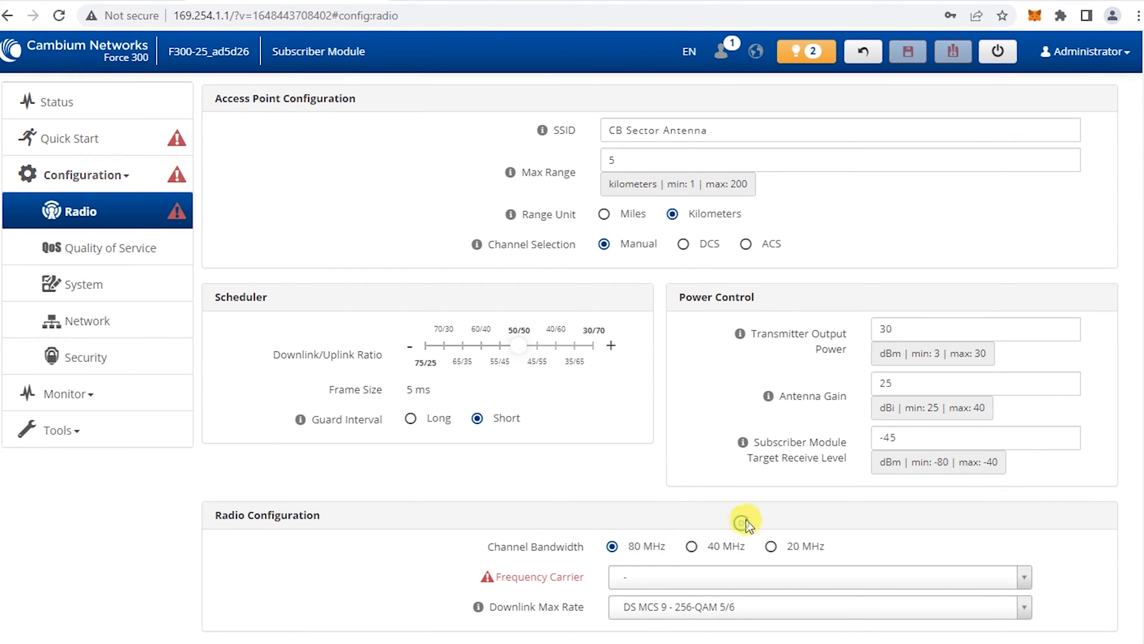
Switch Channel Bandwidth to 40 MHz and pick 5145 MHz as the Frequency Carrier
left_click(694, 545)
left_click(685, 577)
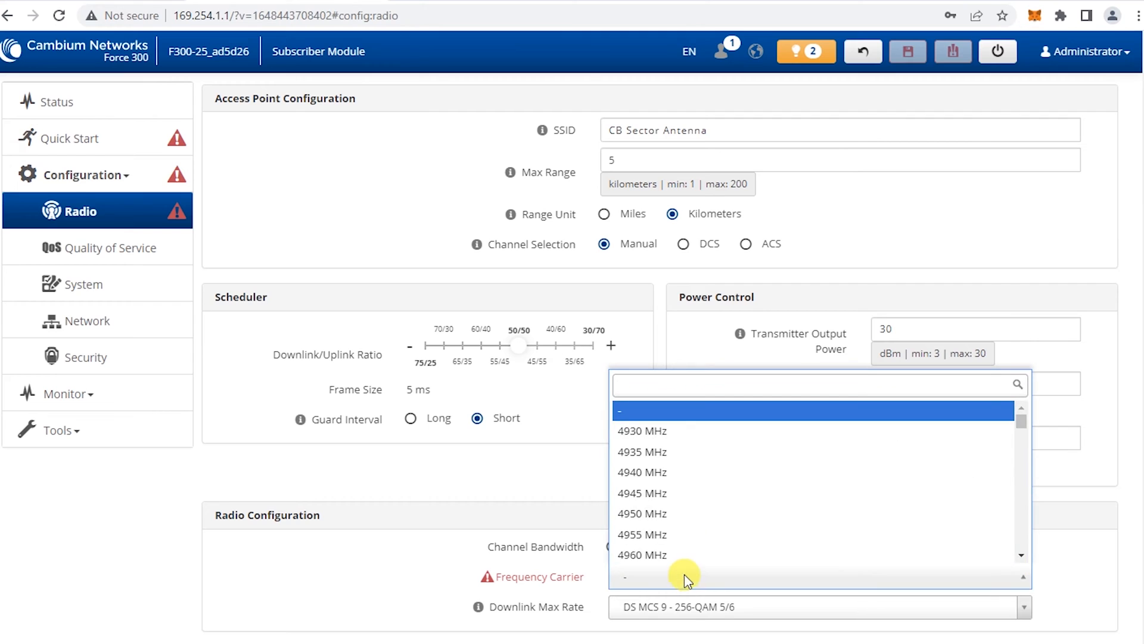
scroll(692, 499, "down", 10)
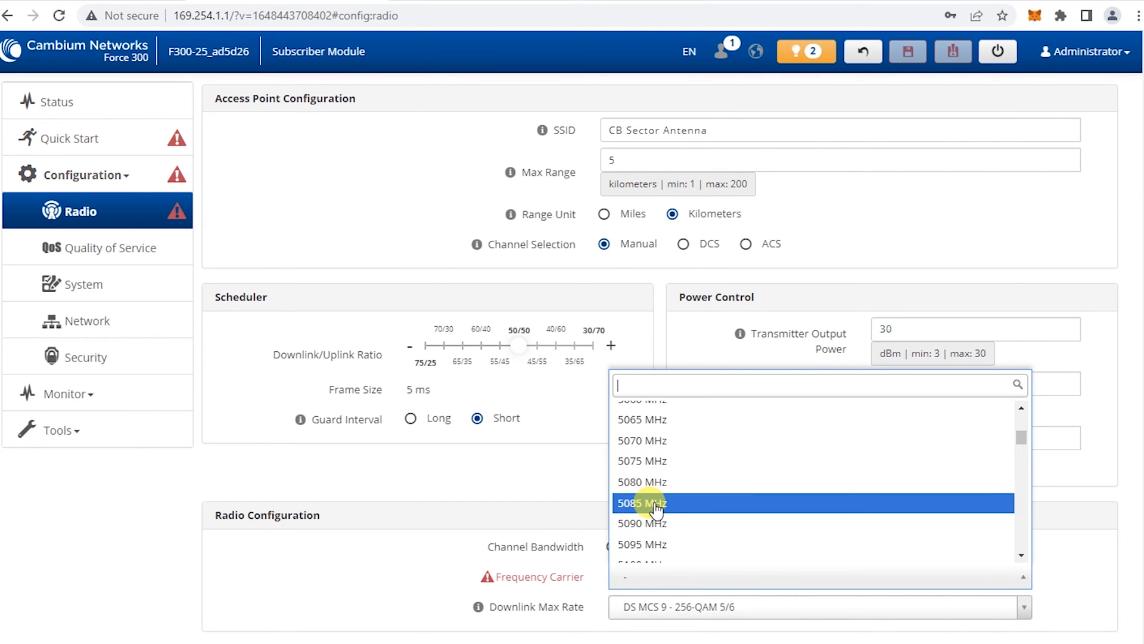
scroll(655, 509, "down", 4)
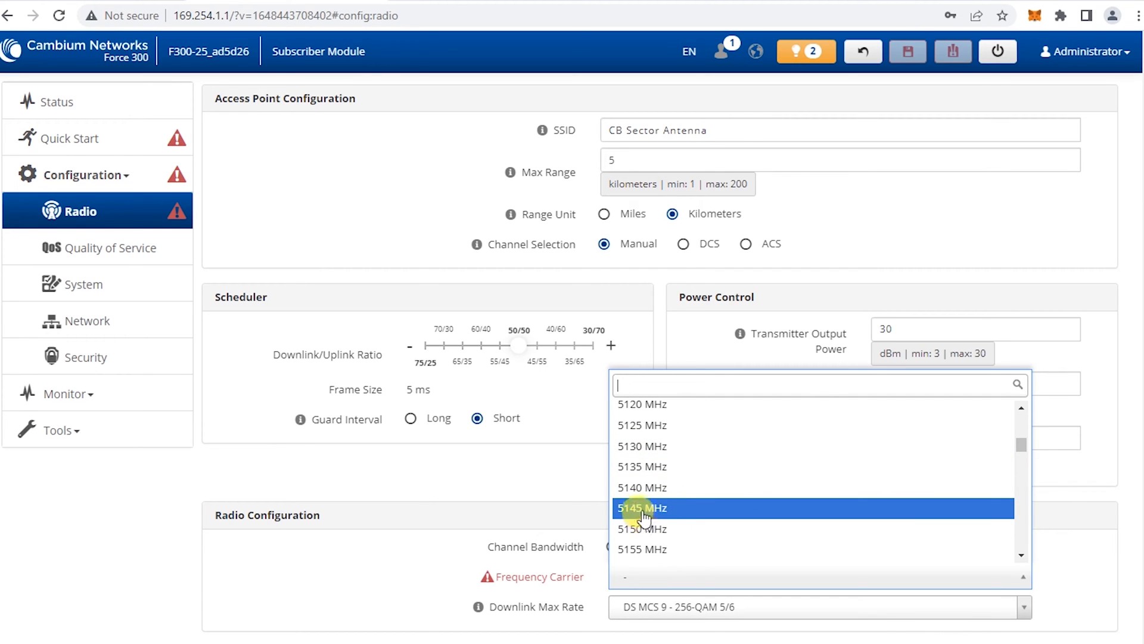
left_click(642, 509)
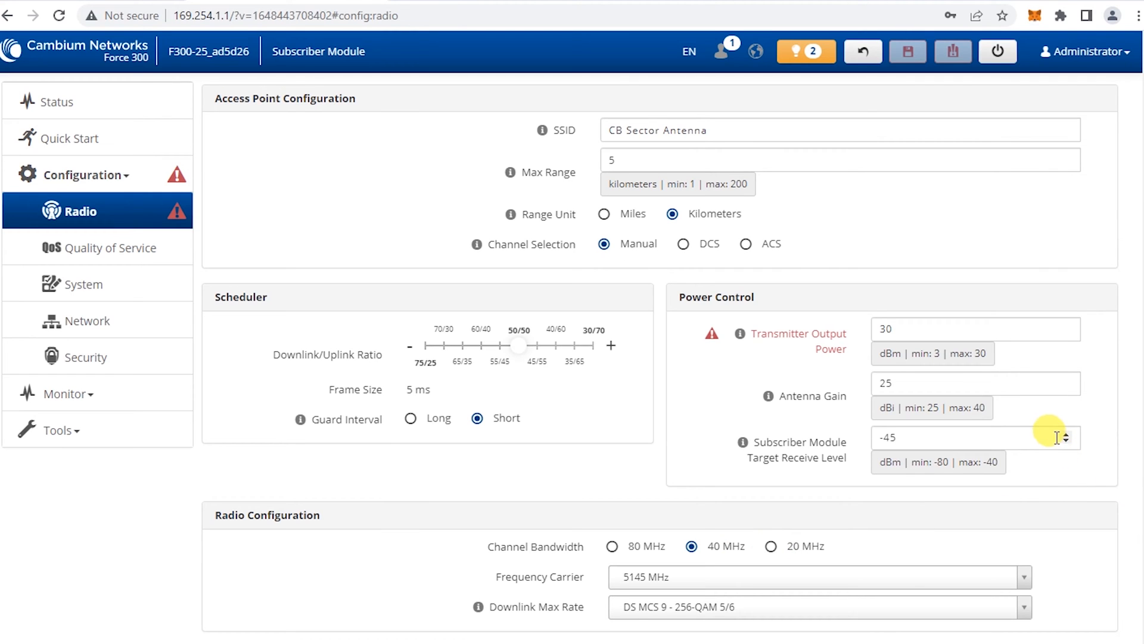
Lower the Transmitter Output Power to 25 dBm
scroll(1052, 459, "up", 4)
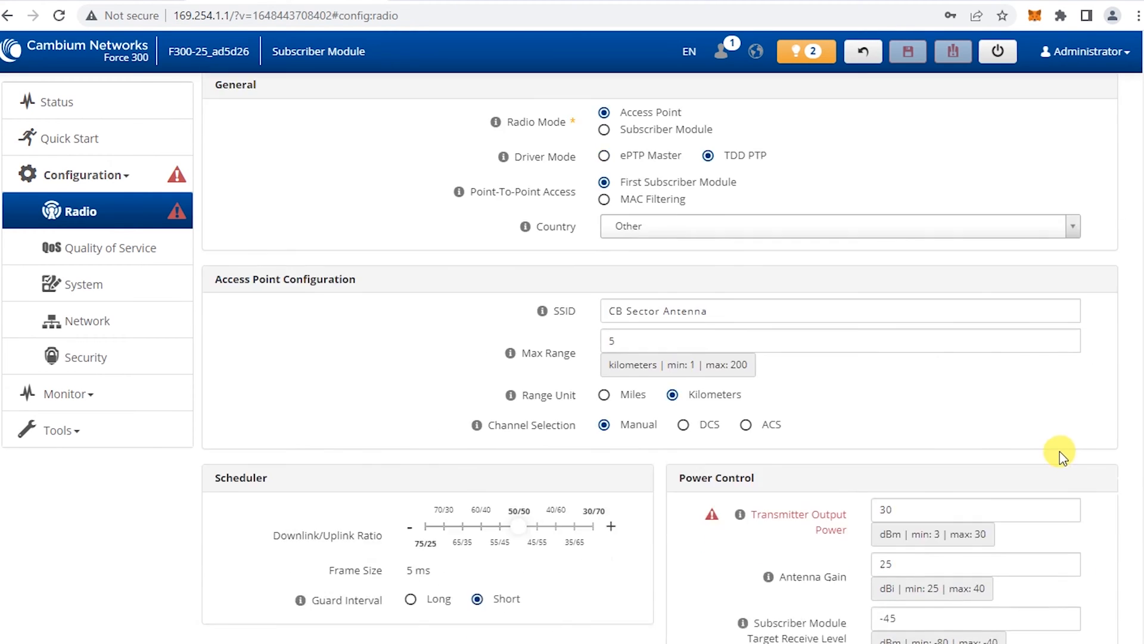
scroll(1055, 450, "down", 4)
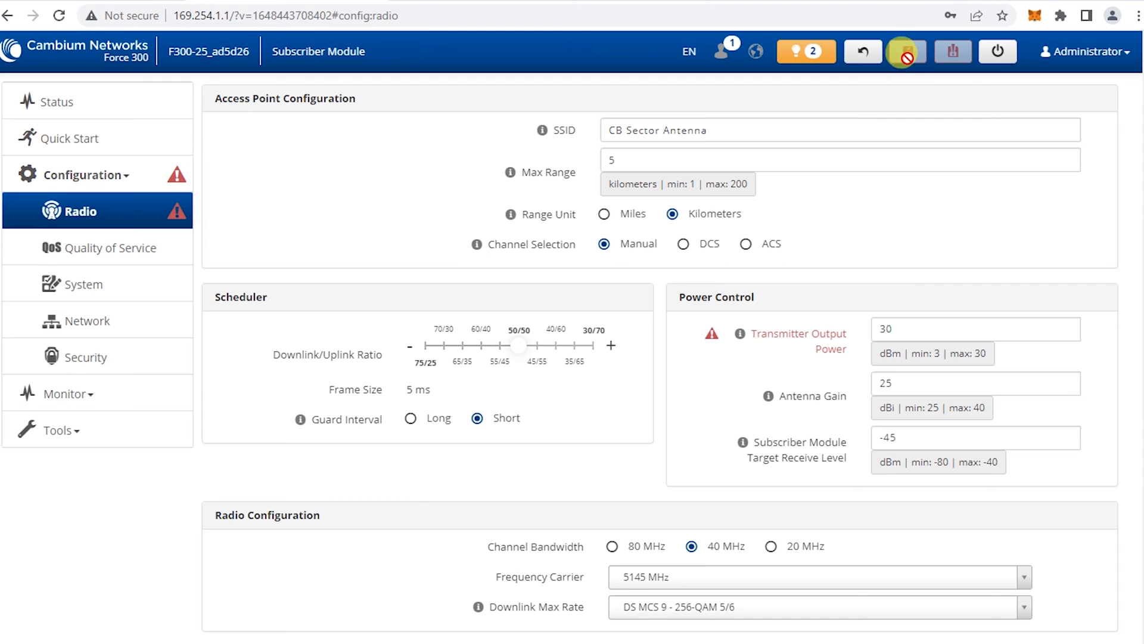
left_click(912, 328)
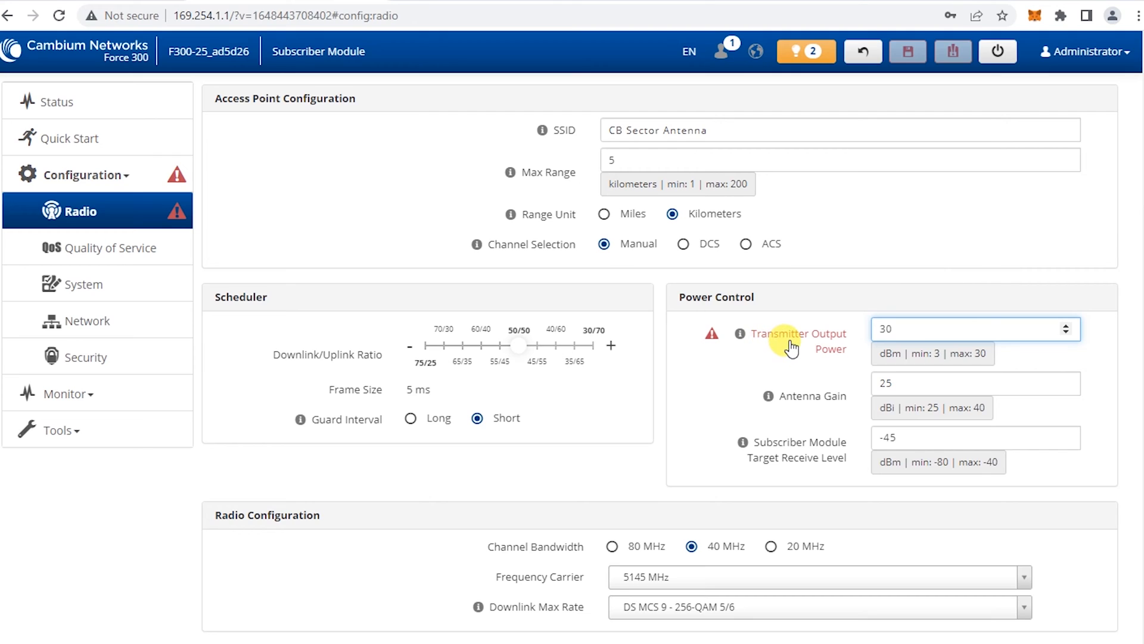
left_click(1066, 333)
left_click(1066, 333)
left_click(1067, 334)
left_click(1066, 333)
left_click(1067, 333)
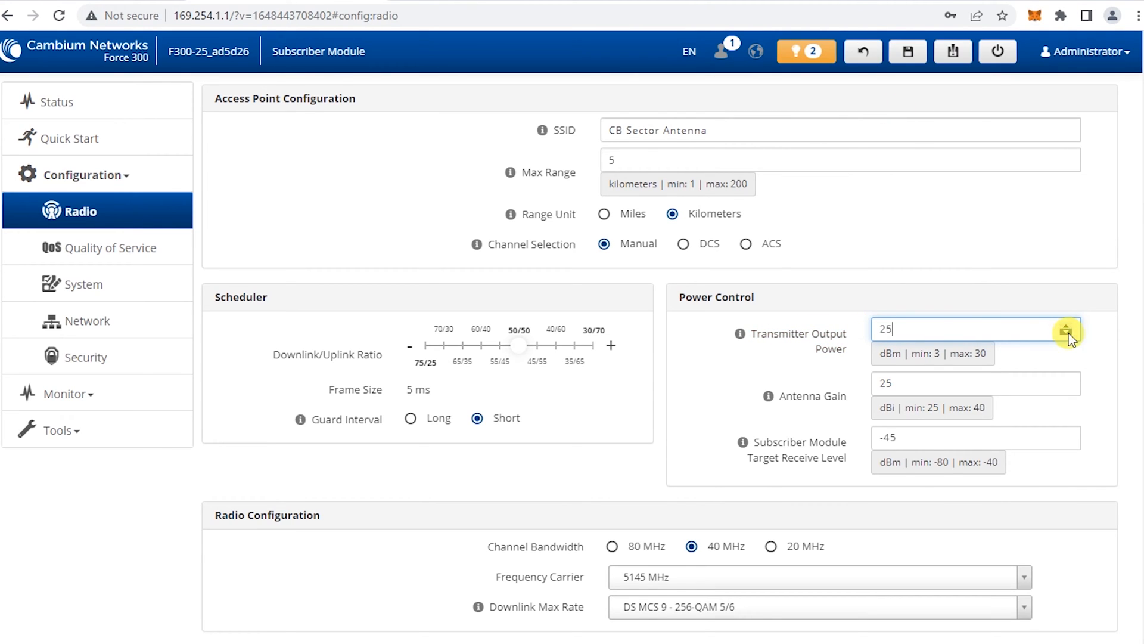
left_click(976, 279)
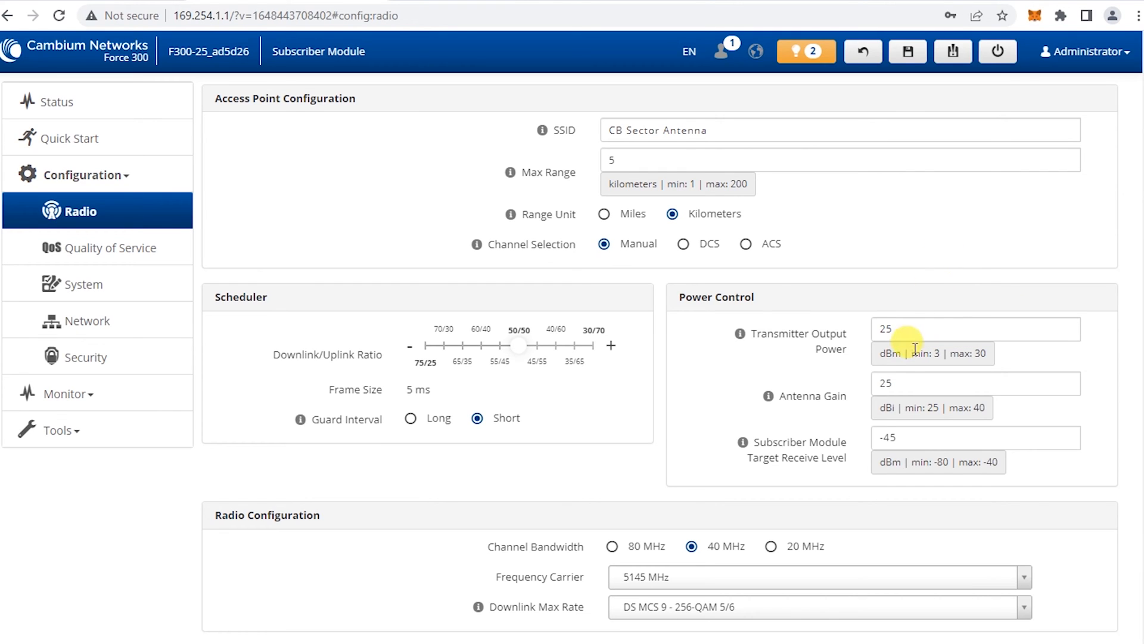
left_click(892, 328)
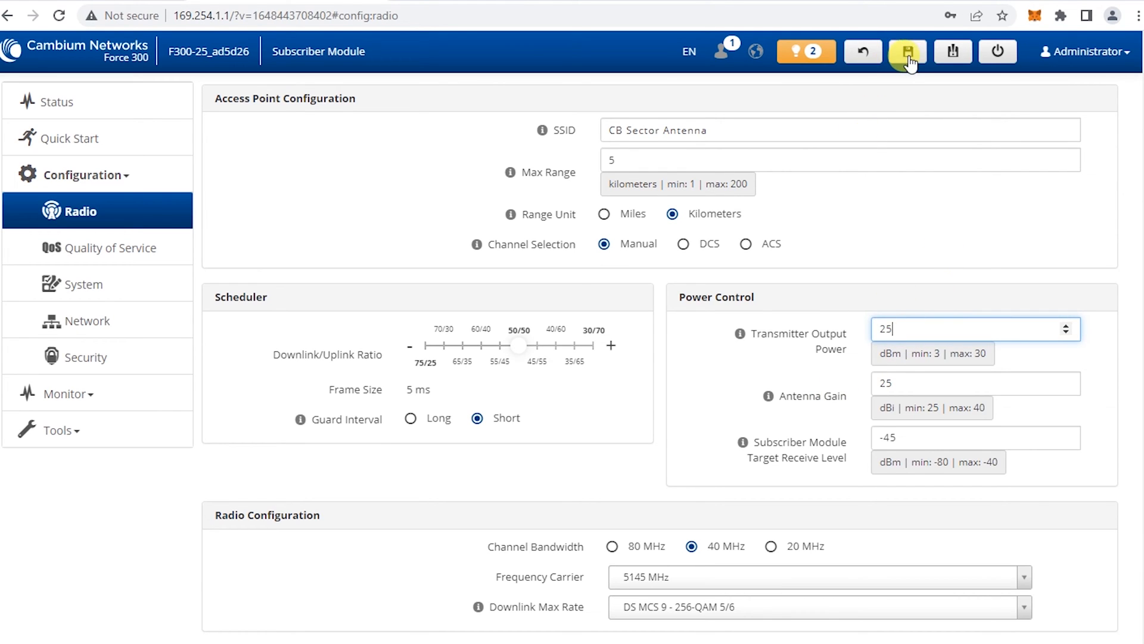
Save the radio configuration, accepting the cnMaestro prompt and submitting the warning
left_click(908, 53)
left_click(647, 251)
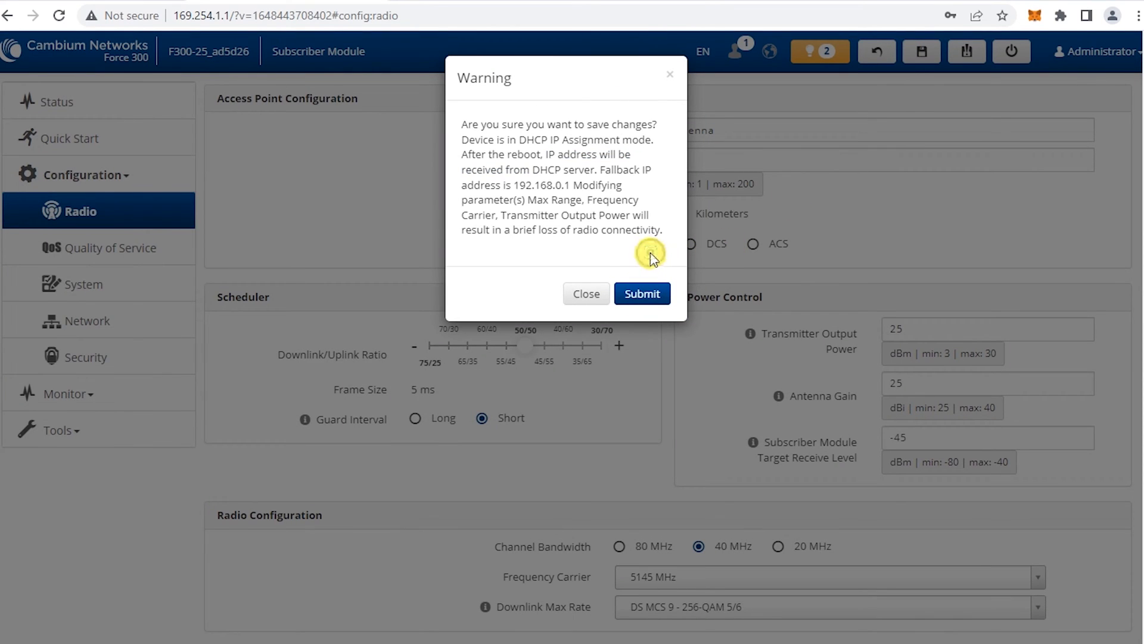
left_click(652, 301)
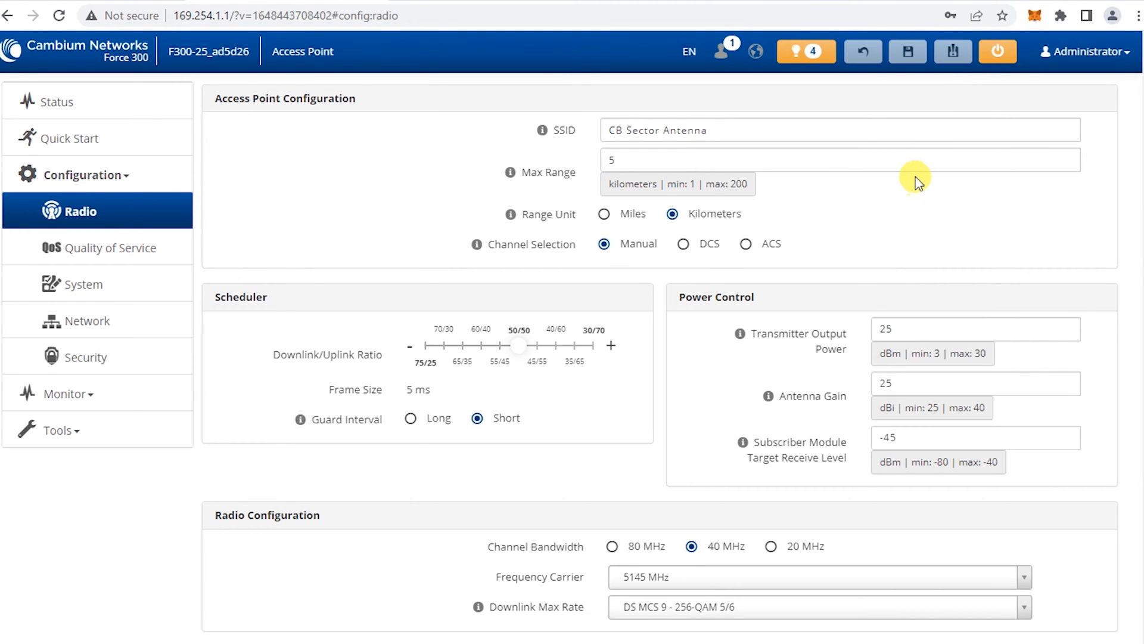
scroll(894, 245, "up", 4)
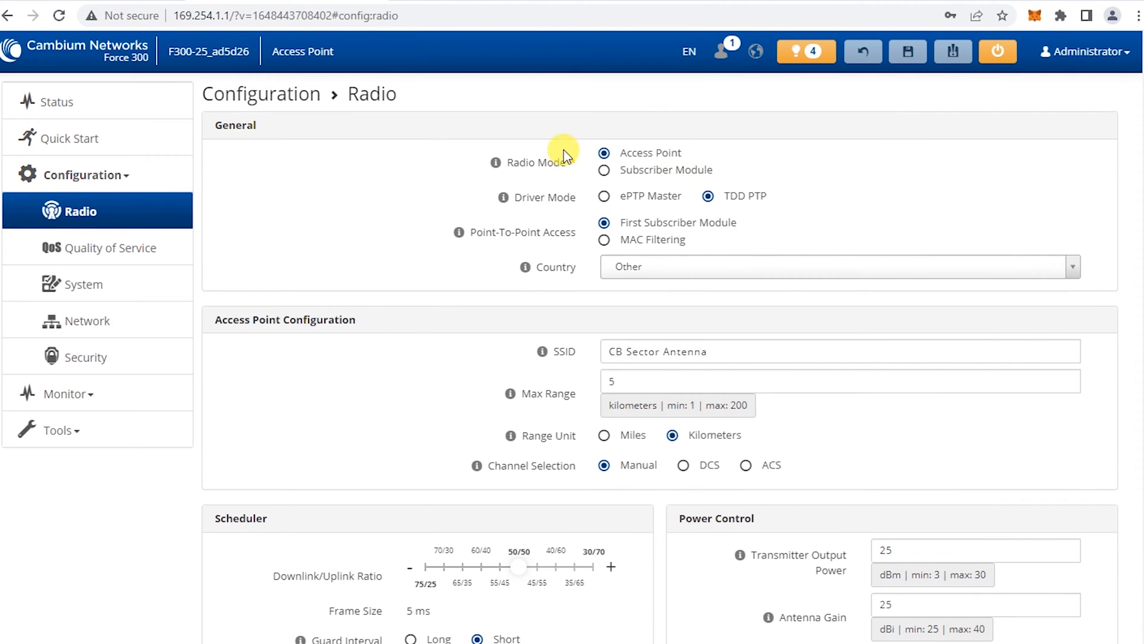
scroll(904, 276, "down", 3)
scroll(904, 276, "up", 3)
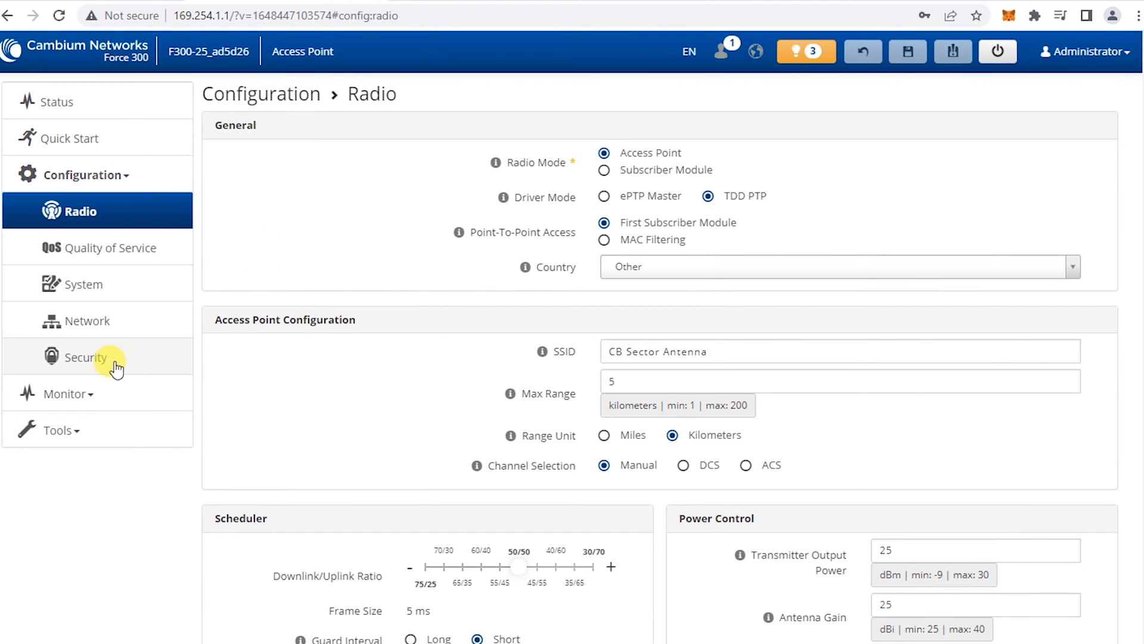
Open the Security page and copy the wireless password from the notes
left_click(128, 365)
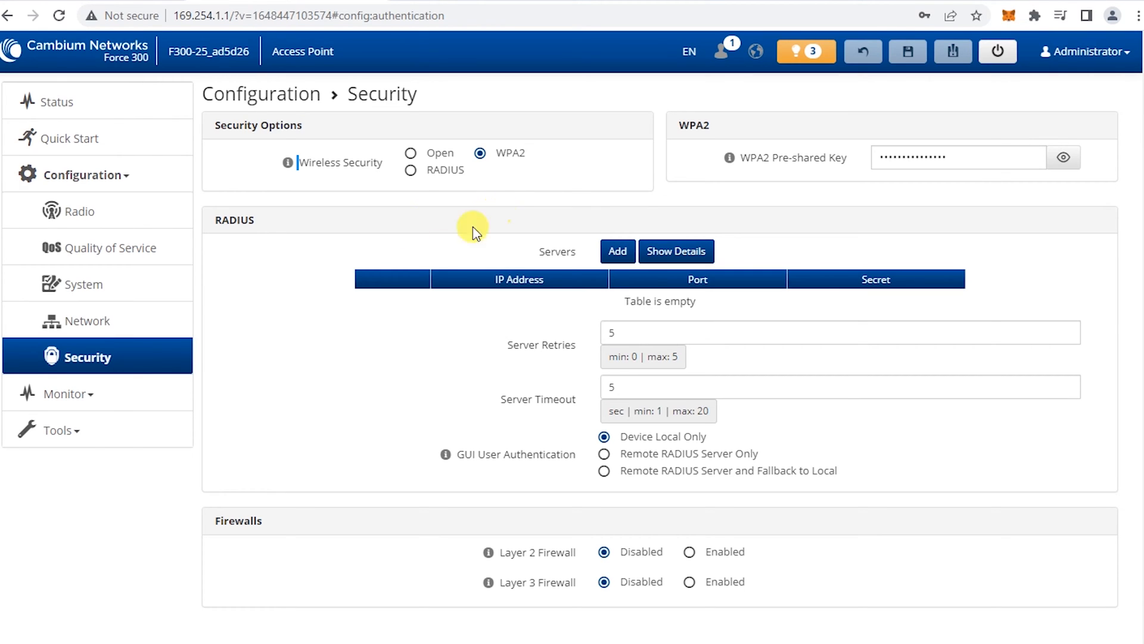
left_click(202, 642)
left_click(430, 363)
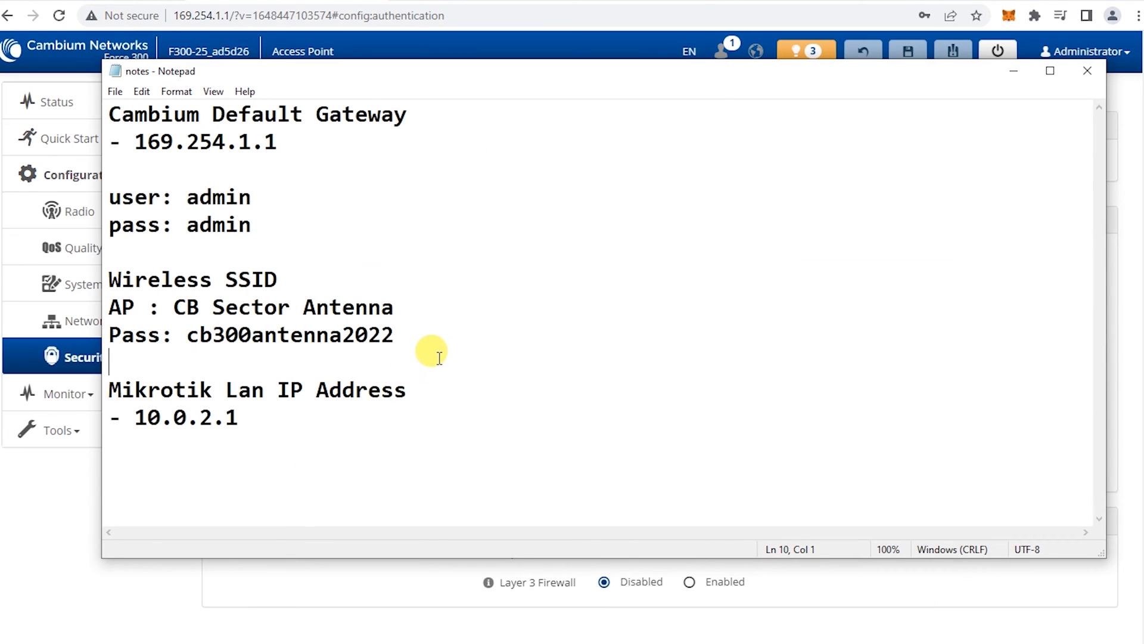
left_click_drag(188, 337, 390, 336)
right_click(364, 337)
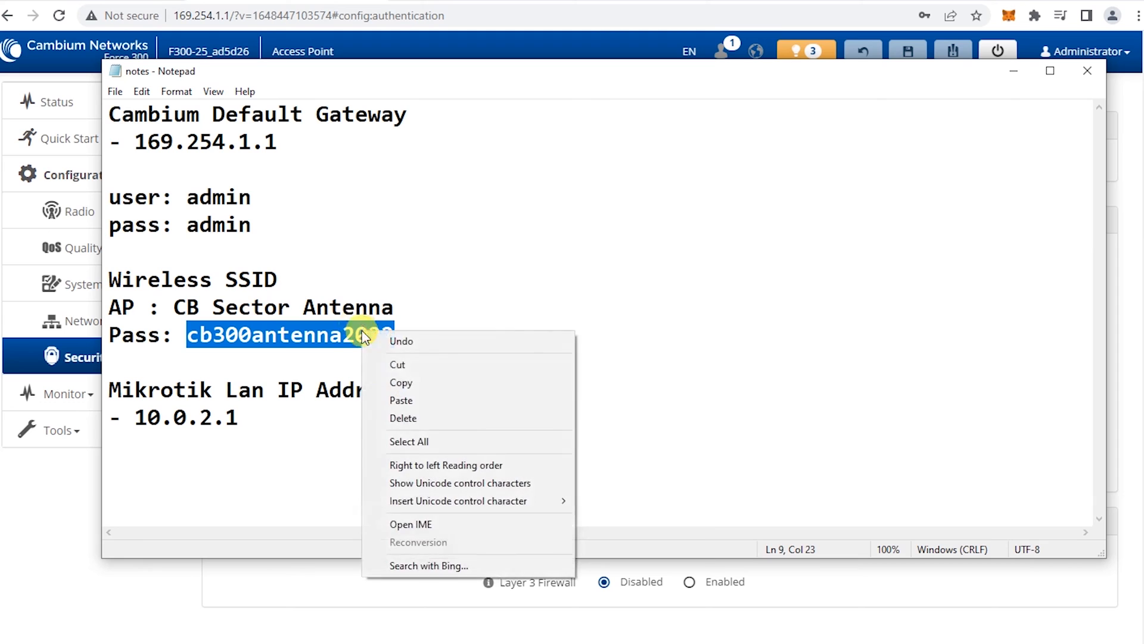
left_click(390, 382)
right_click(362, 338)
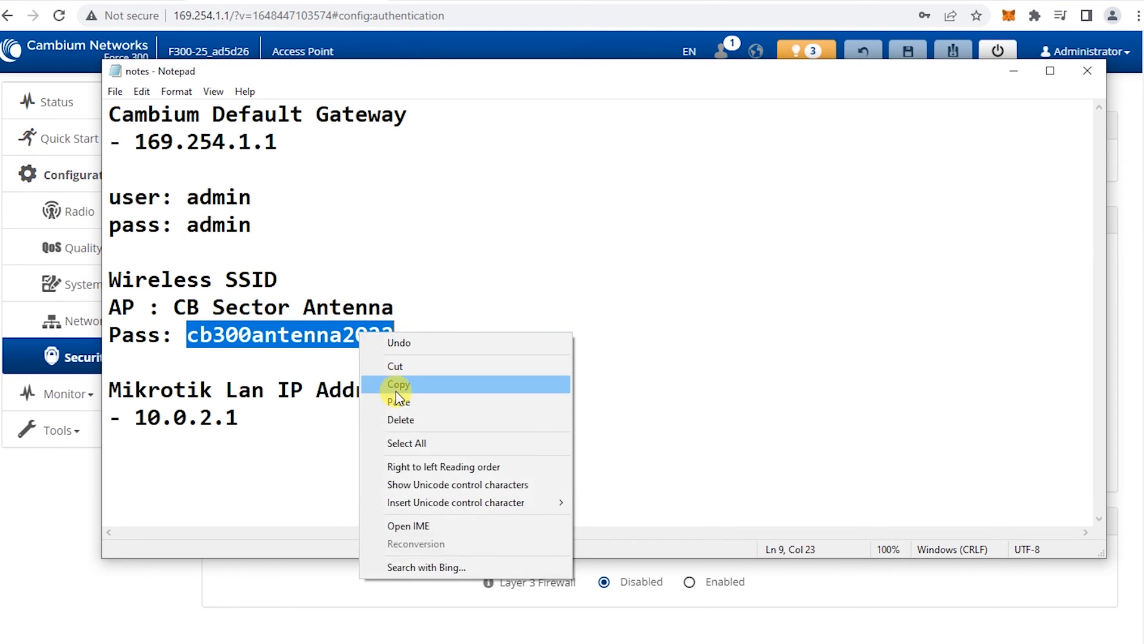
left_click(397, 386)
left_click(1014, 71)
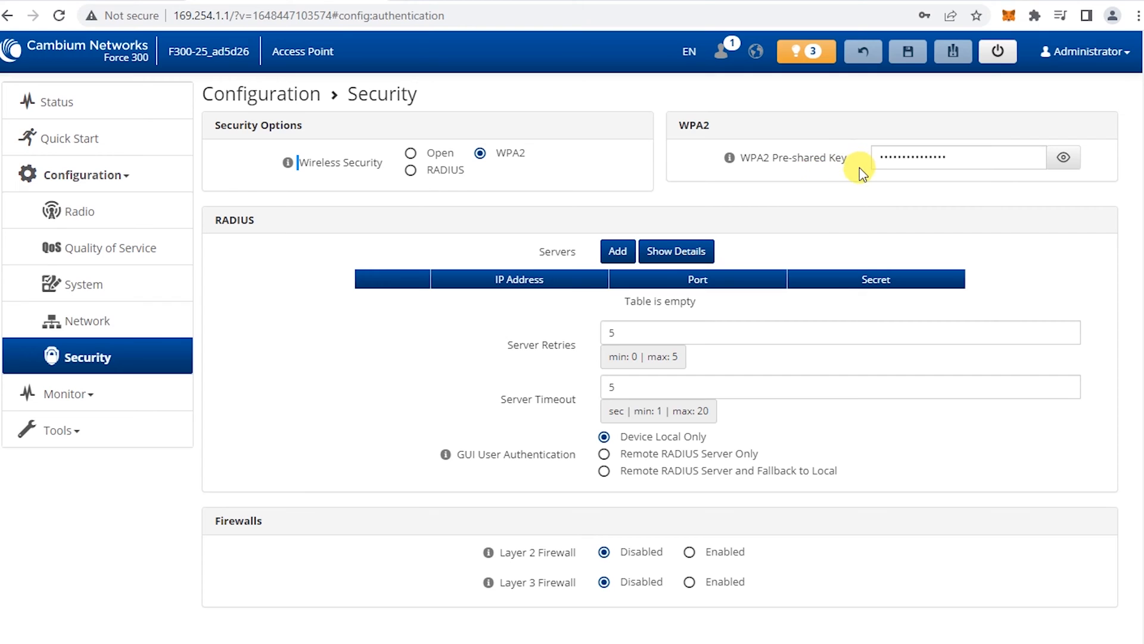
Replace the WPA2 Pre-shared Key with the copied wireless password
left_click_drag(950, 156, 791, 166)
key("BackSpace")
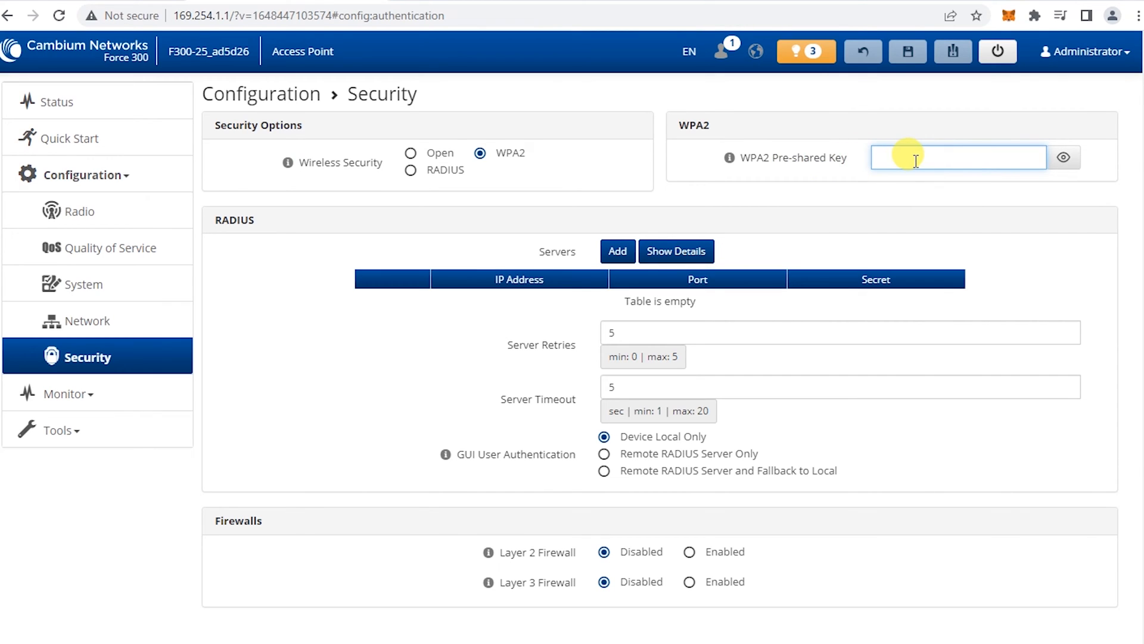
right_click(916, 160)
left_click(952, 311)
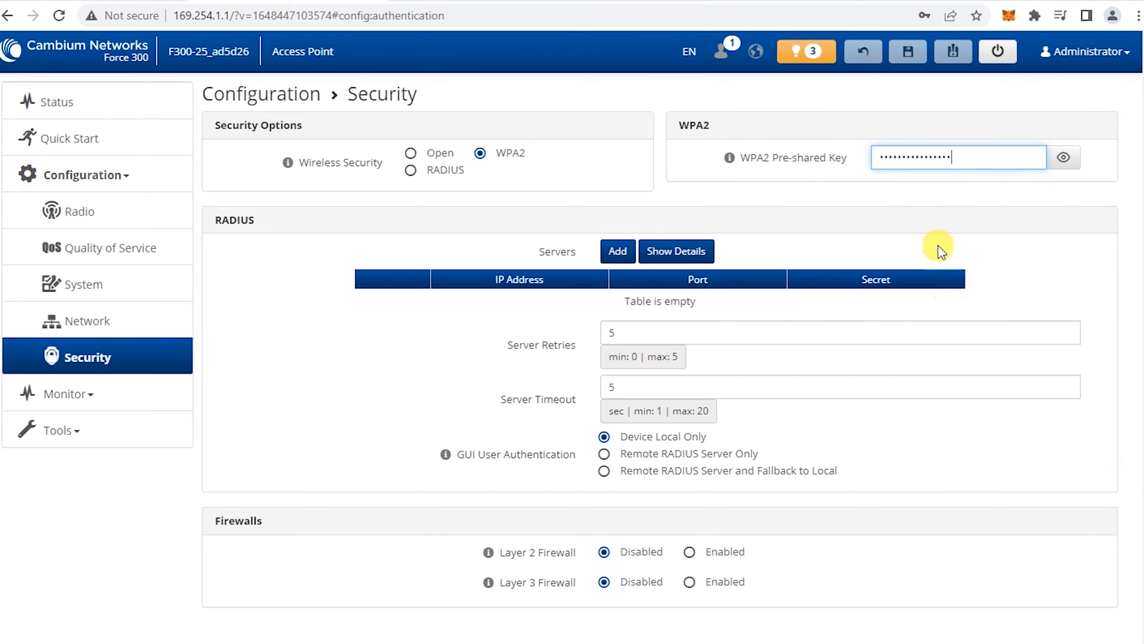
left_click(921, 197)
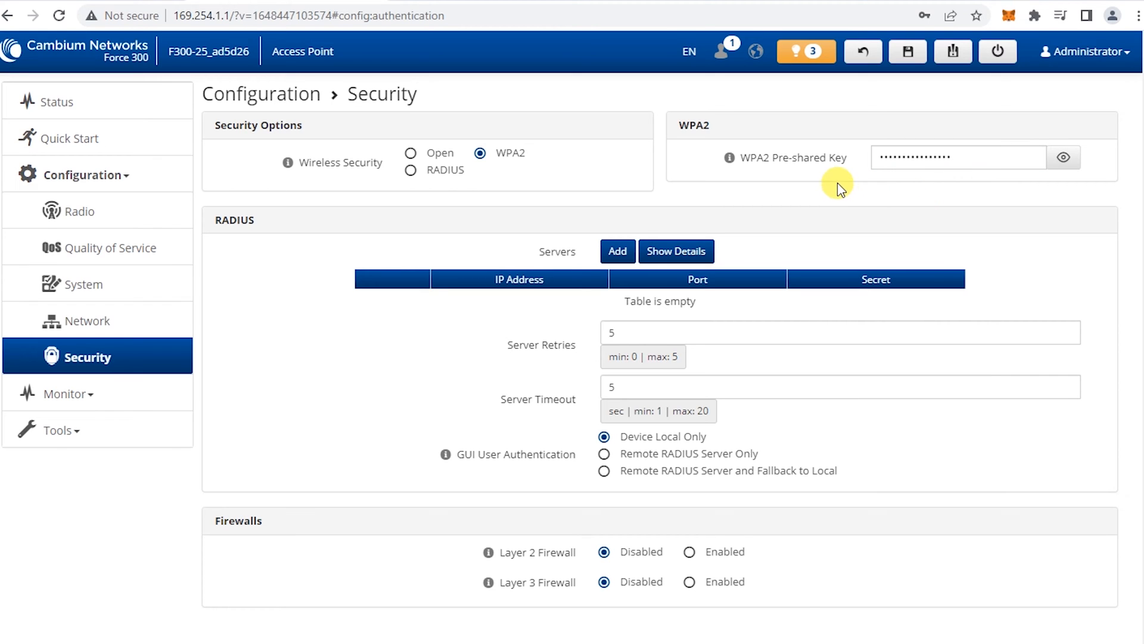
Recheck the password in the notes, then save and submit the security change
left_click(239, 640)
left_click(384, 332)
left_click(416, 329)
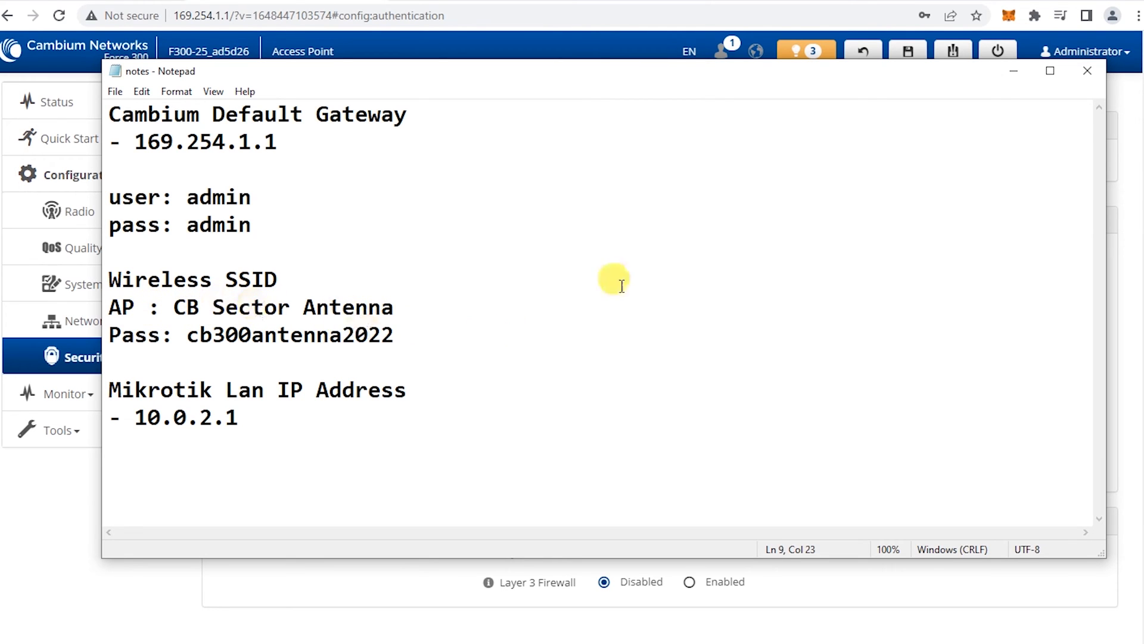
left_click(1014, 71)
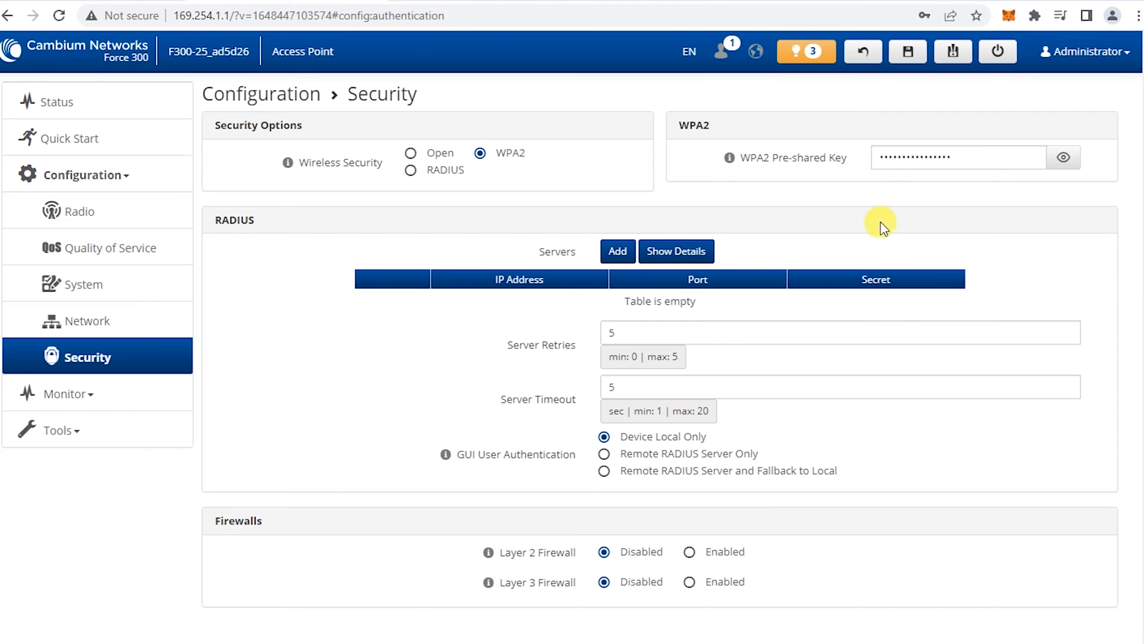
left_click(907, 56)
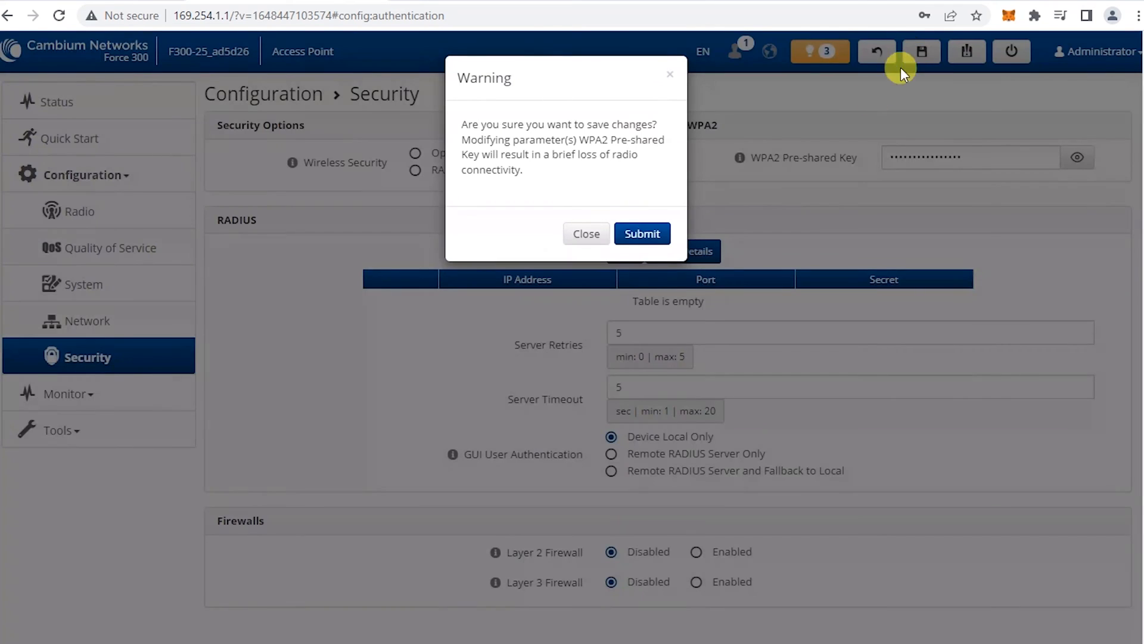
left_click(638, 234)
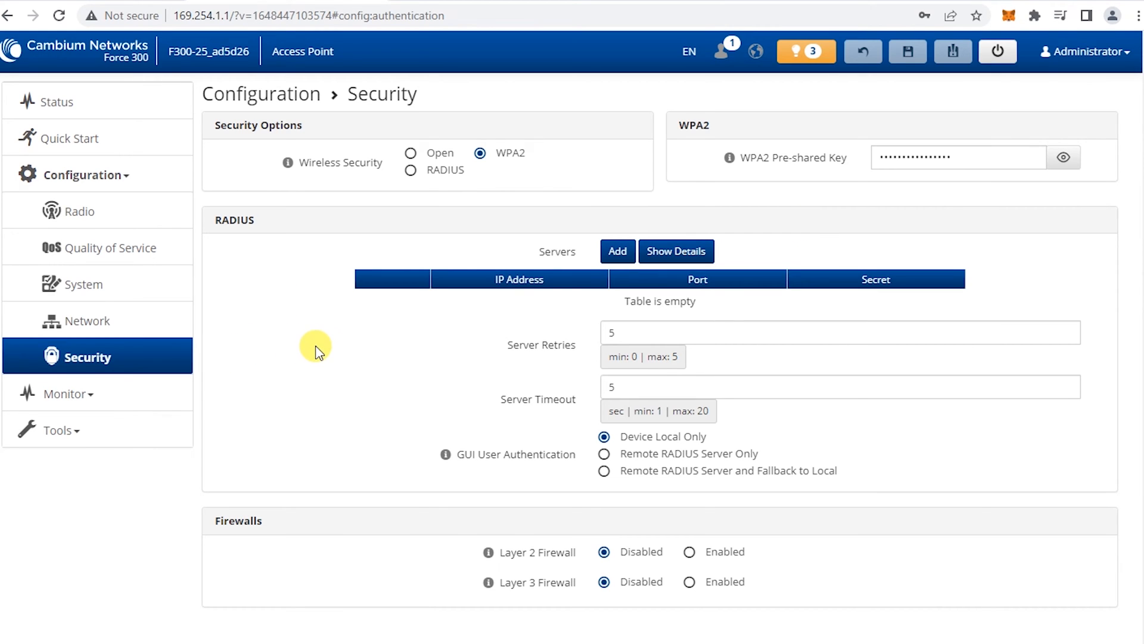
Rename the device to 'CB ANTENNA' on the System page
left_click(103, 290)
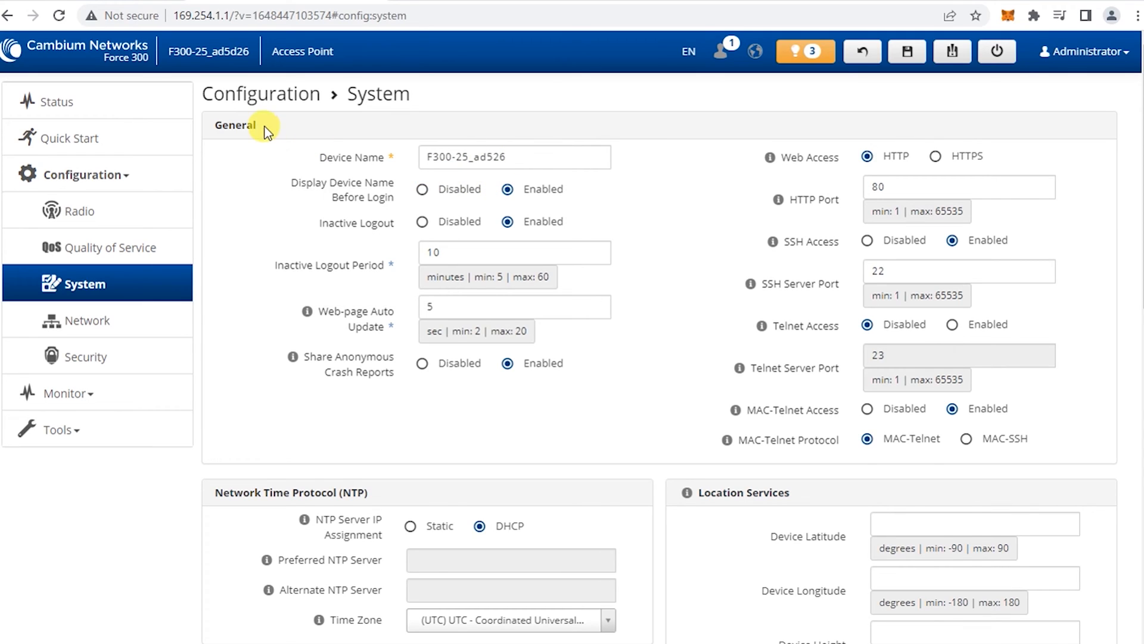
left_click_drag(537, 162, 408, 157)
type("CB ANTENNA")
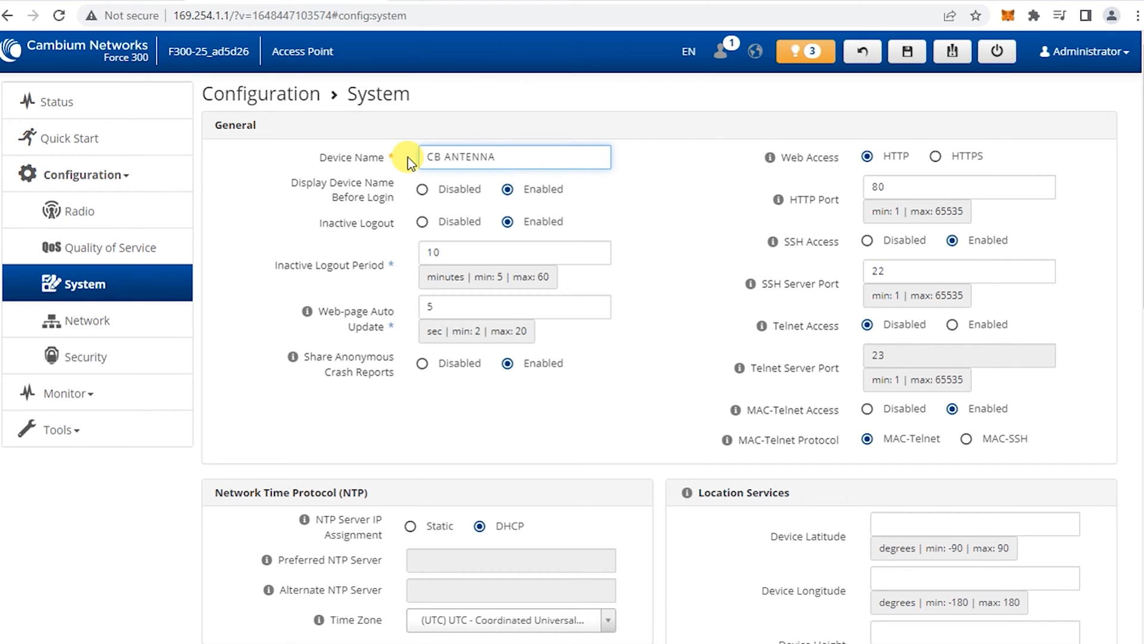
left_click(649, 328)
Set the Time Zone to (UTC+08) PHT - Philippine Time
scroll(649, 316, "down", 1)
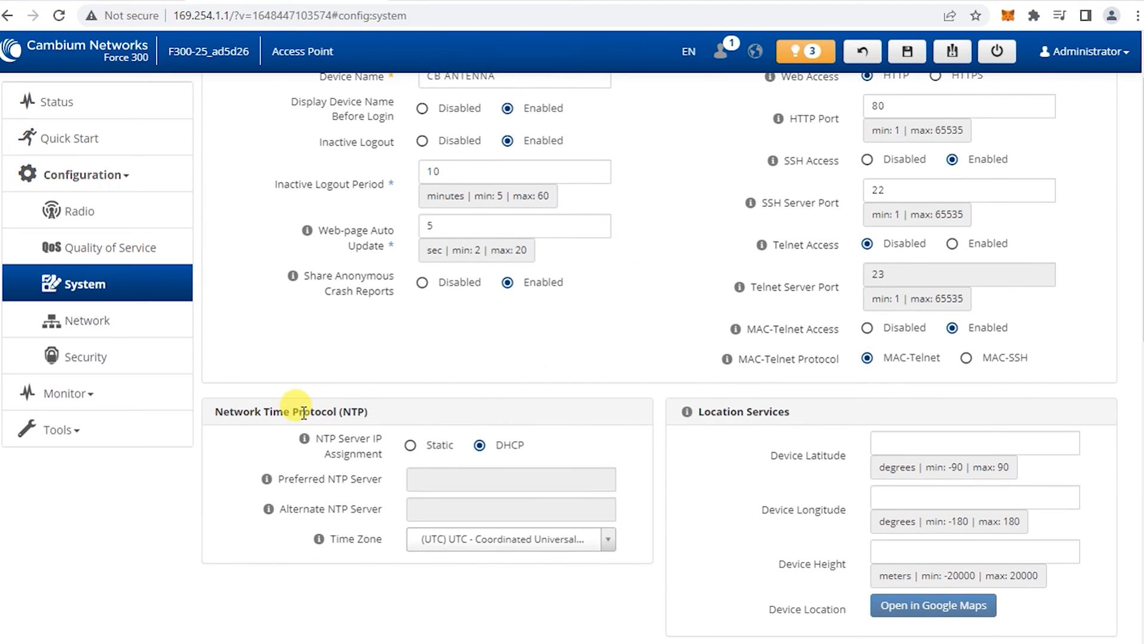
left_click(608, 540)
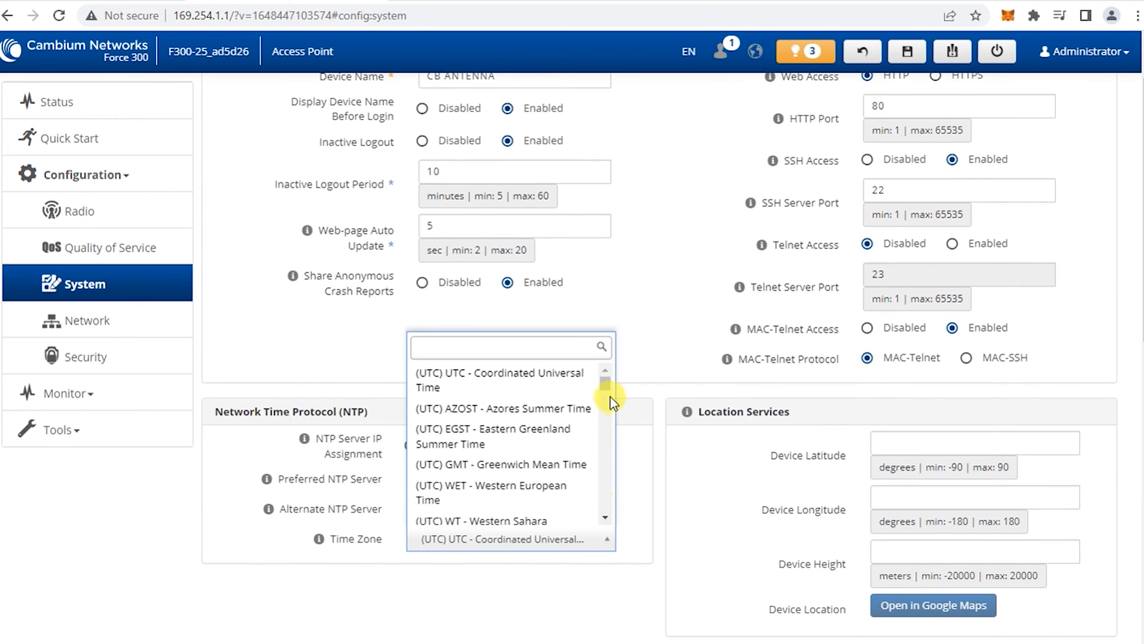
left_click_drag(606, 384, 612, 474)
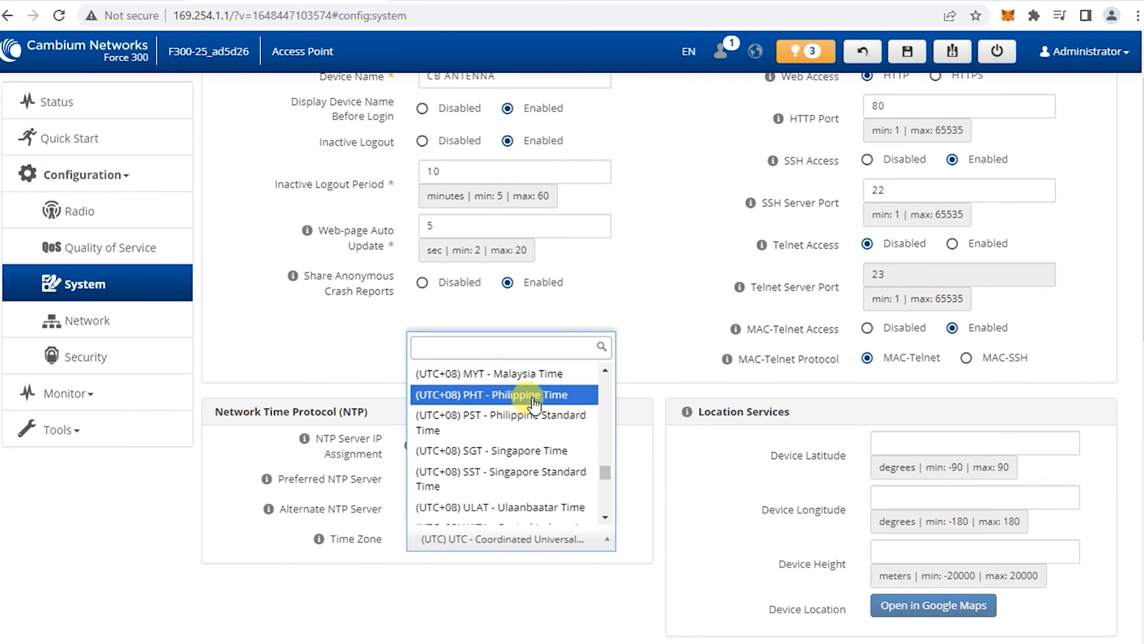
left_click(468, 395)
scroll(693, 508, "down", 10)
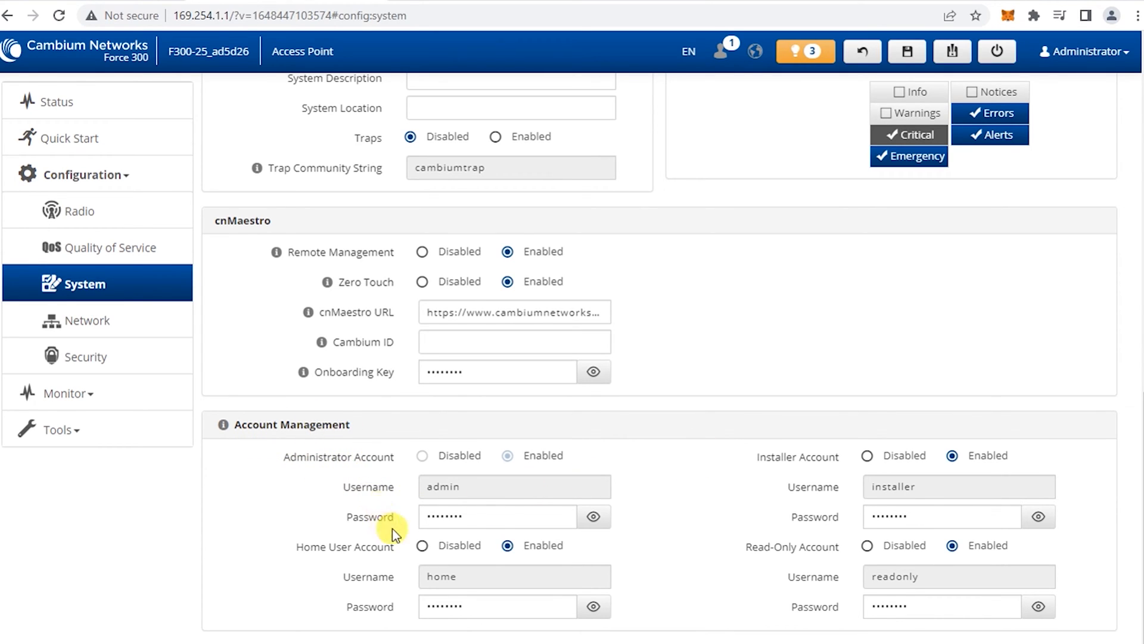
Delete the old admin password and copy the replacement password from the notes
double_click(495, 509)
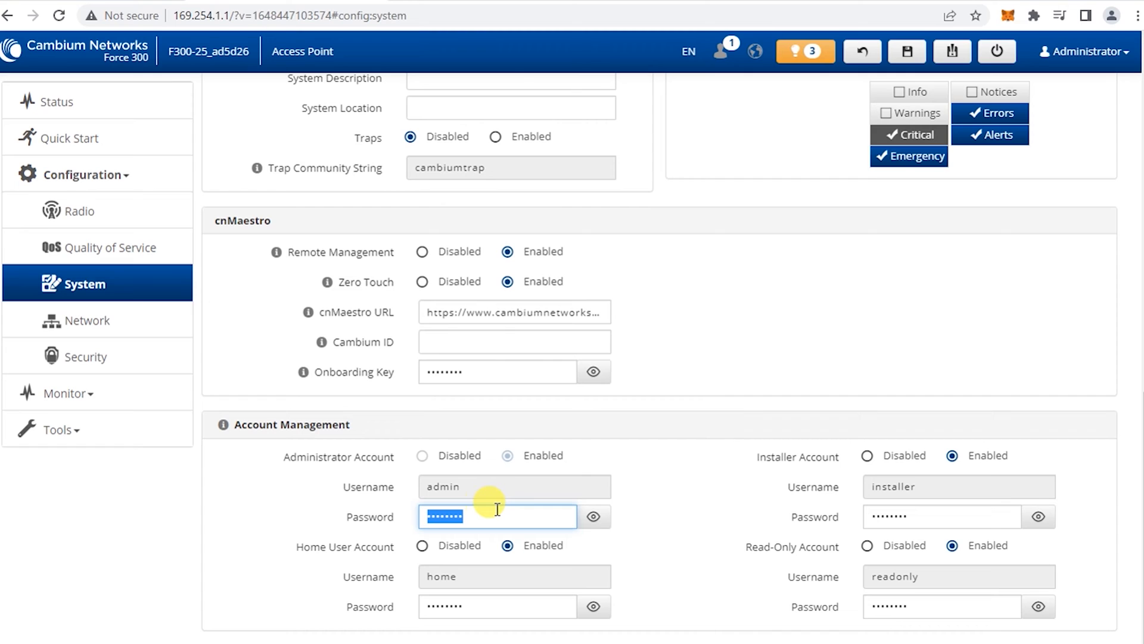
key("BackSpace")
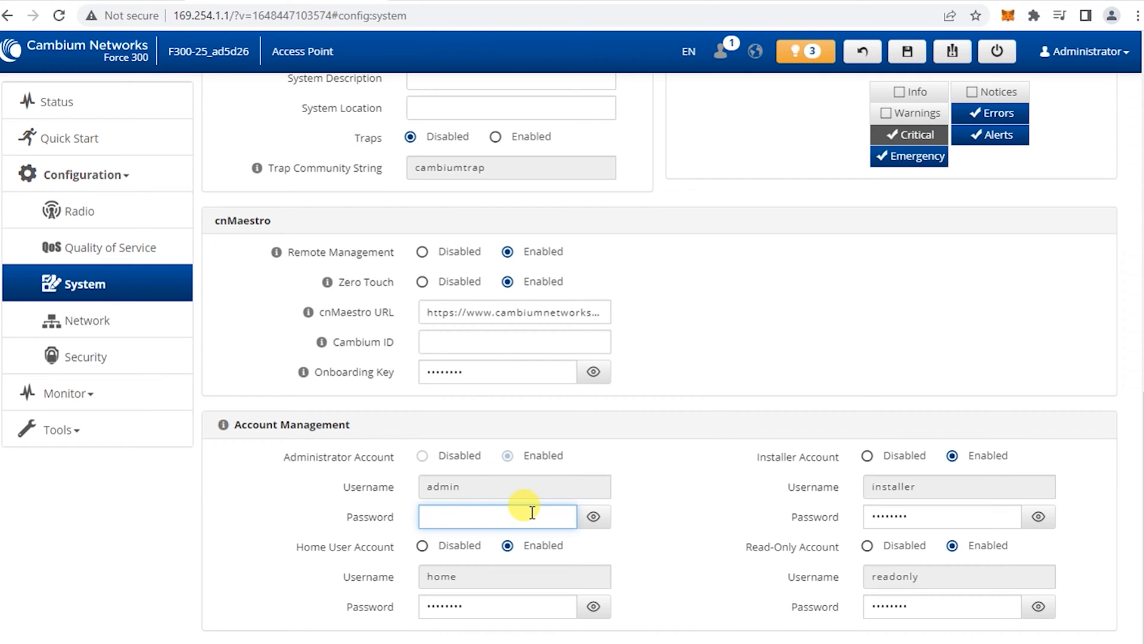
left_click(178, 642)
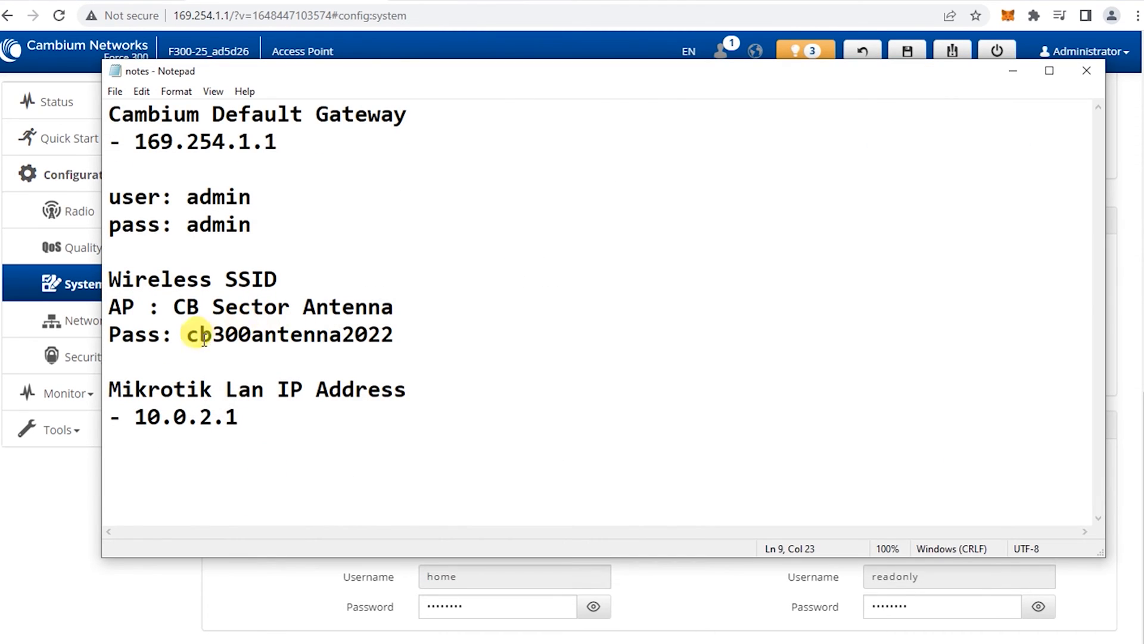
left_click_drag(186, 334, 394, 328)
right_click(352, 327)
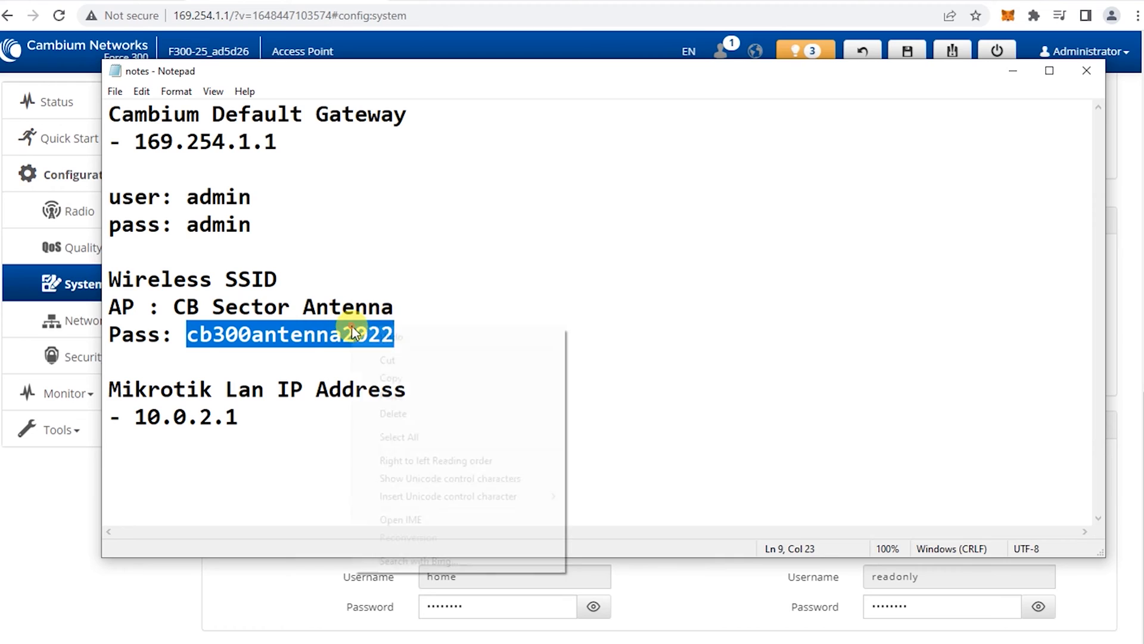
left_click(379, 380)
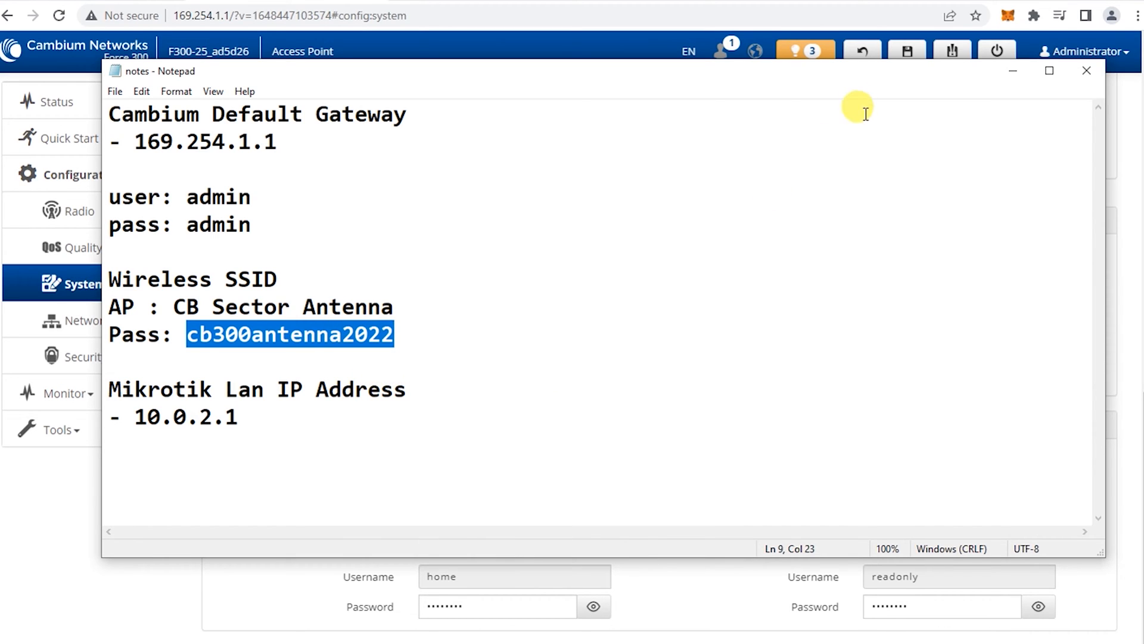
right_click(334, 325)
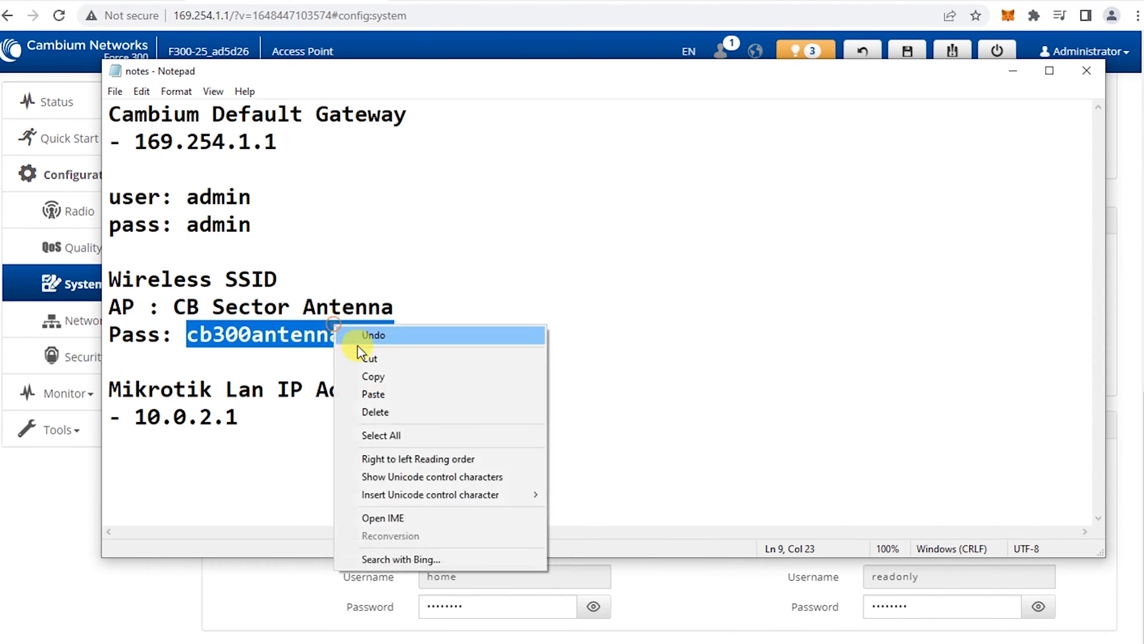
left_click(377, 381)
Paste the copied password into the cleared admin Password field
left_click(1009, 70)
left_click_drag(493, 513, 383, 513)
key("BackSpace")
right_click(448, 513)
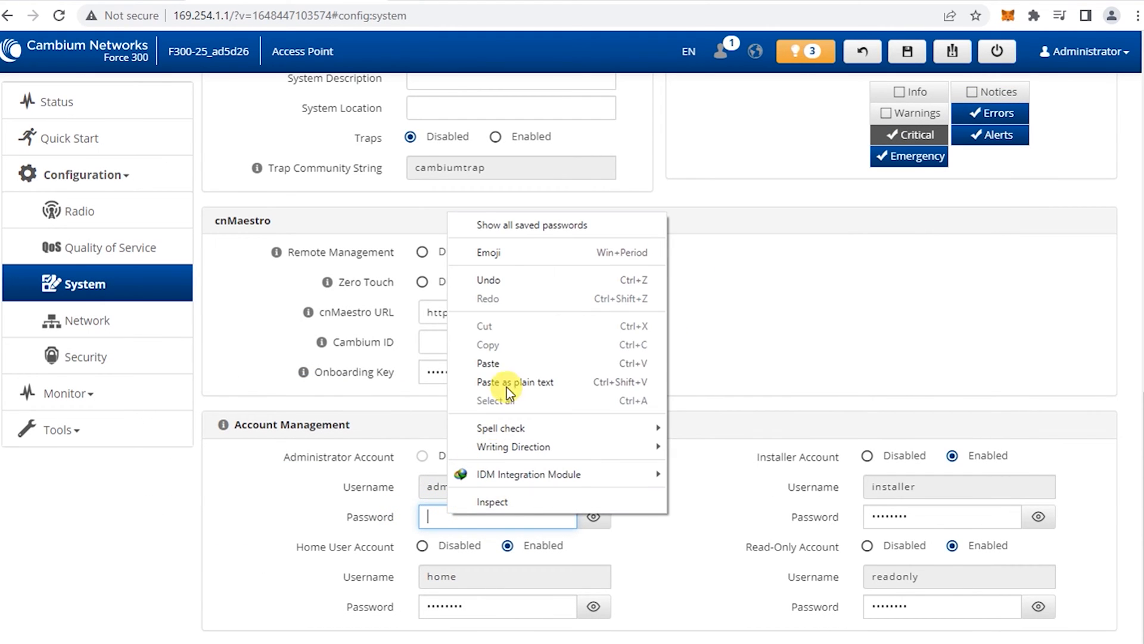
left_click(506, 364)
left_click(704, 502)
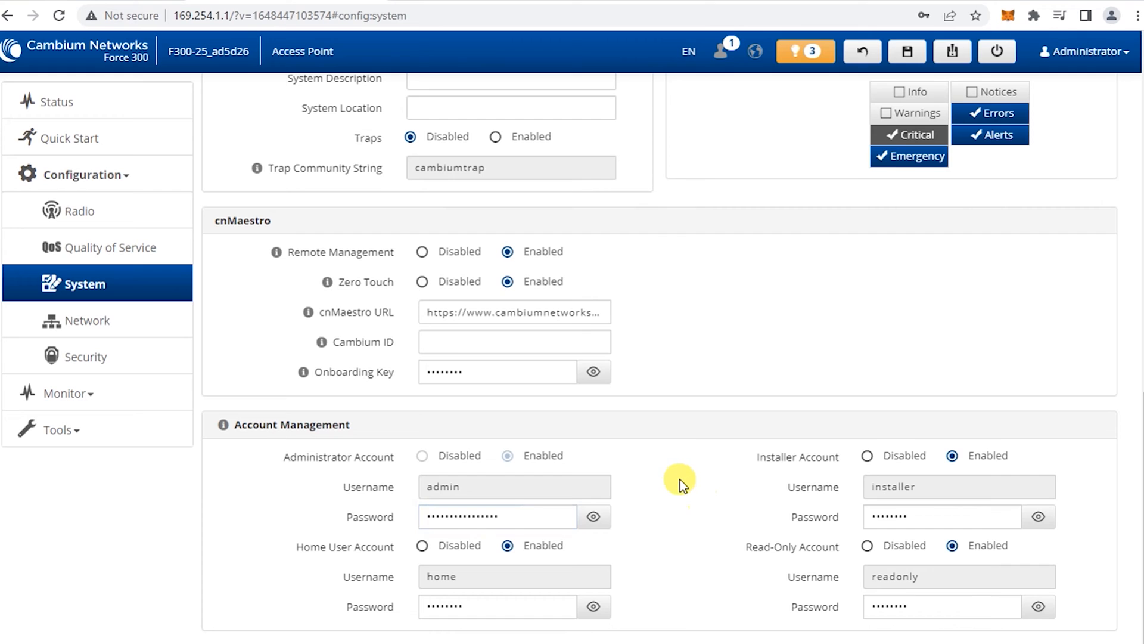
Save and apply the System page changes, then go to Configuration > Network
left_click(906, 52)
left_click(642, 189)
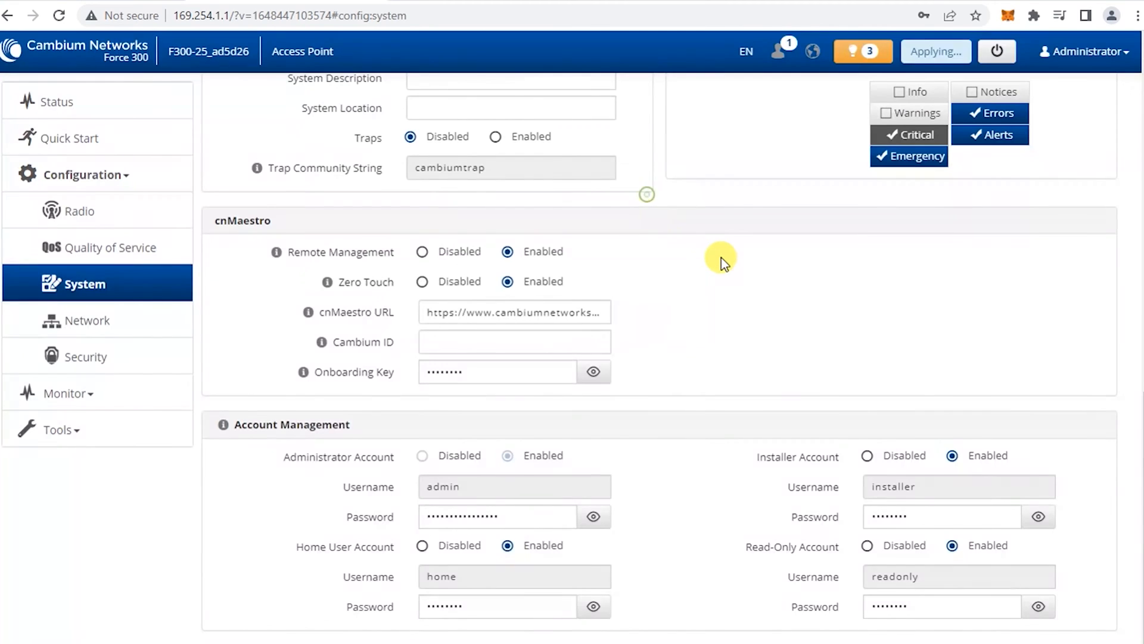
scroll(748, 277, "up", 5)
scroll(757, 287, "up", 8)
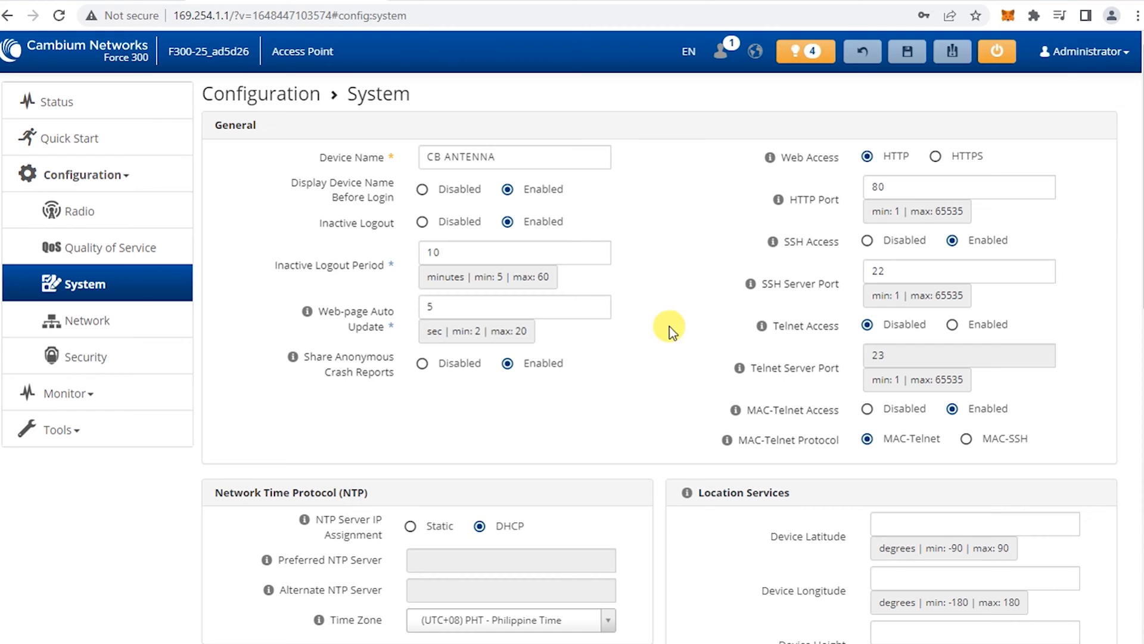
left_click(113, 320)
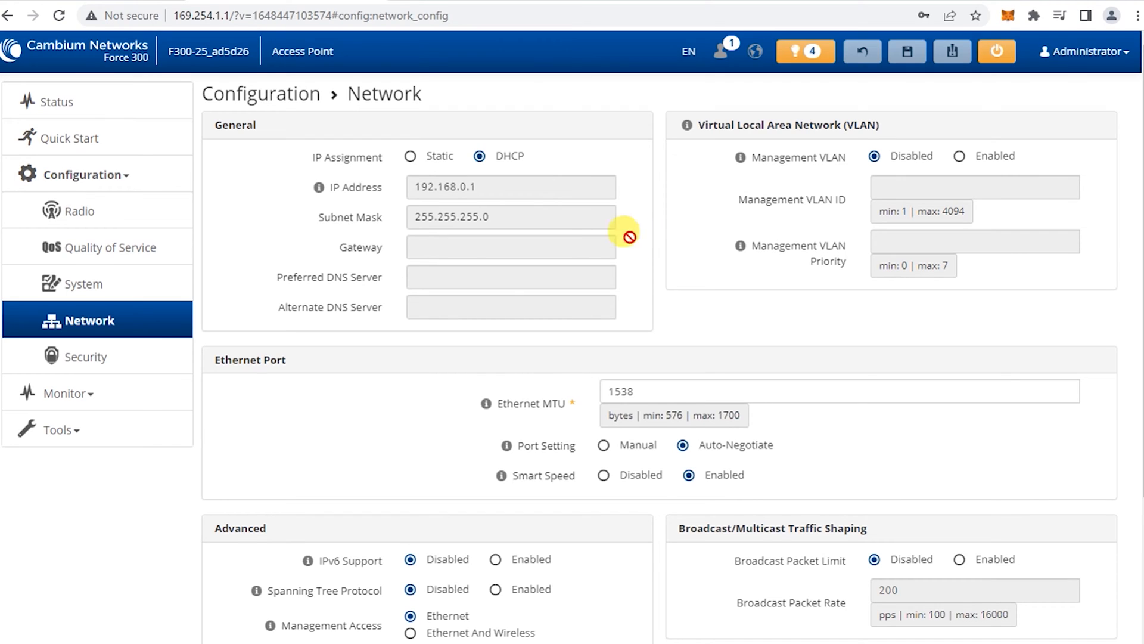
Switch IP Assignment to Static and set the IP address to 10.0.2.11
left_click(410, 157)
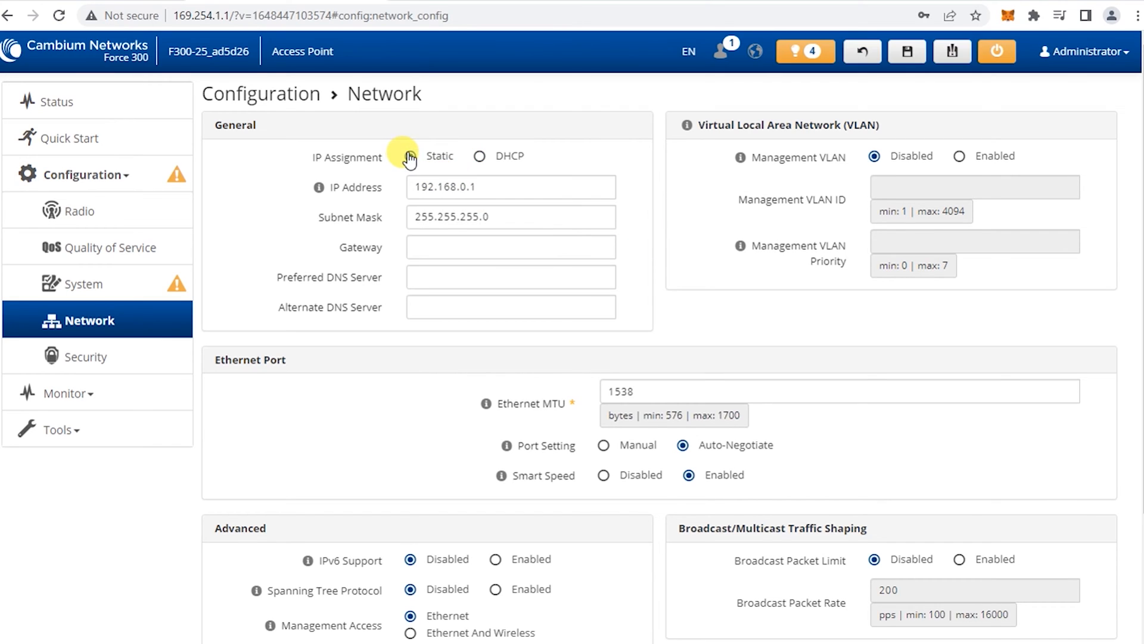
left_click(527, 186)
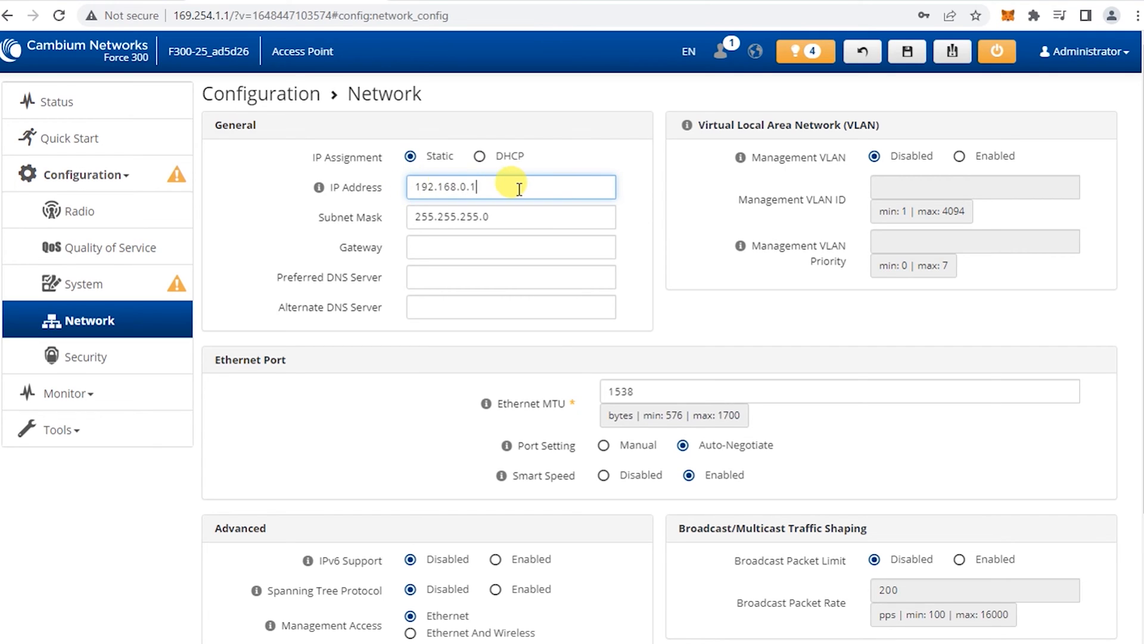
key("BackSpace")
key("BackSpace")
key("BackSpace")
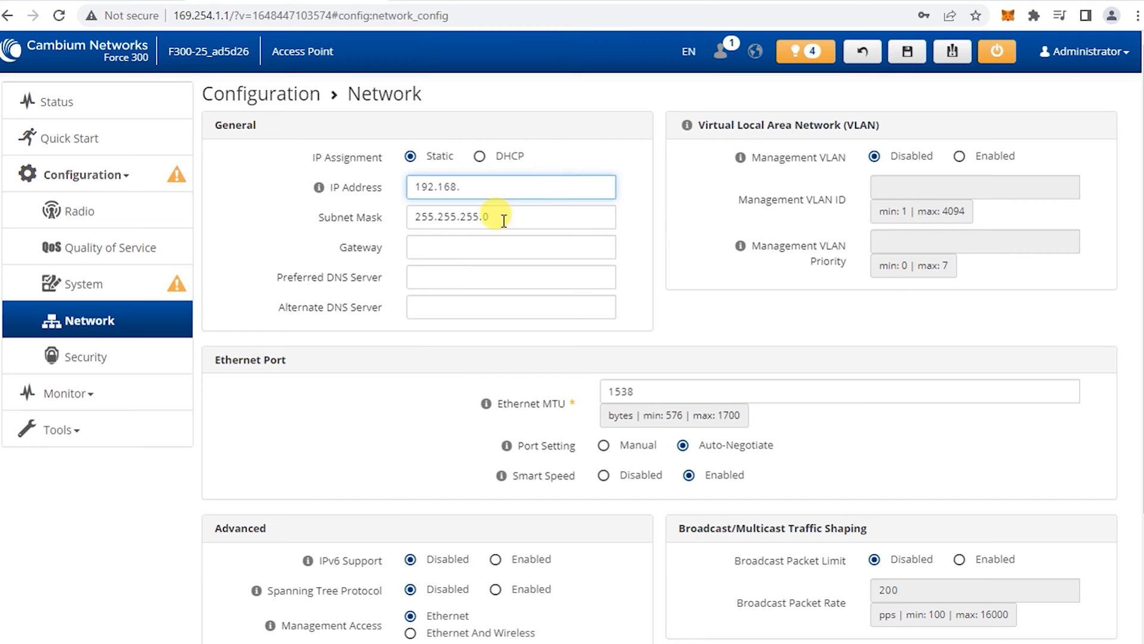
left_click(209, 643)
left_click(300, 417)
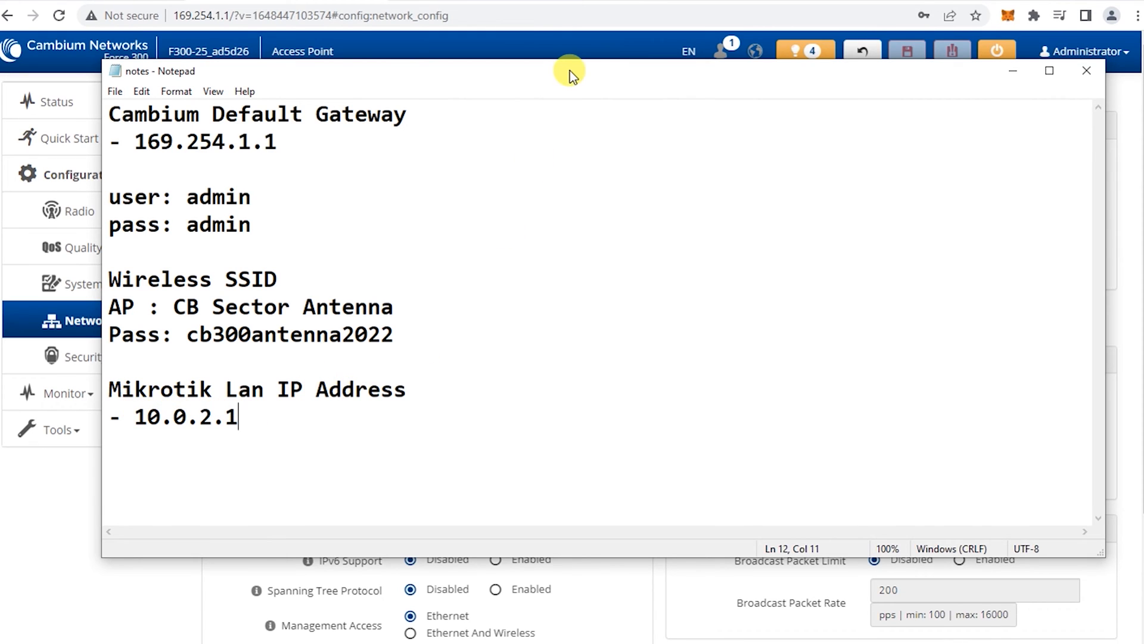
left_click_drag(567, 72, 561, 118)
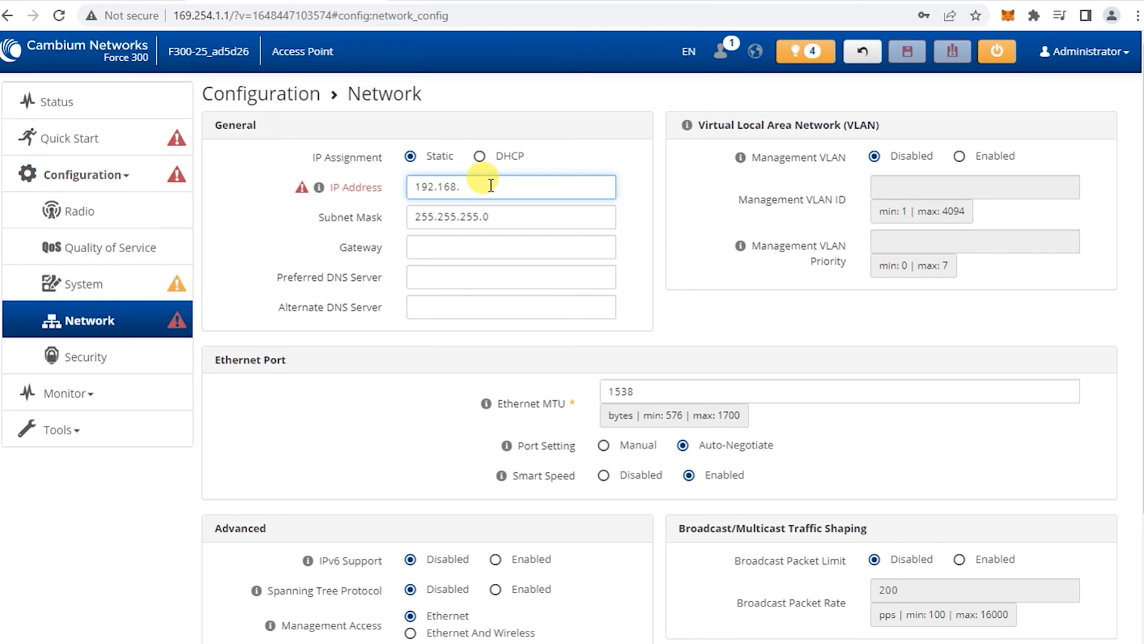
left_click_drag(491, 185, 408, 181)
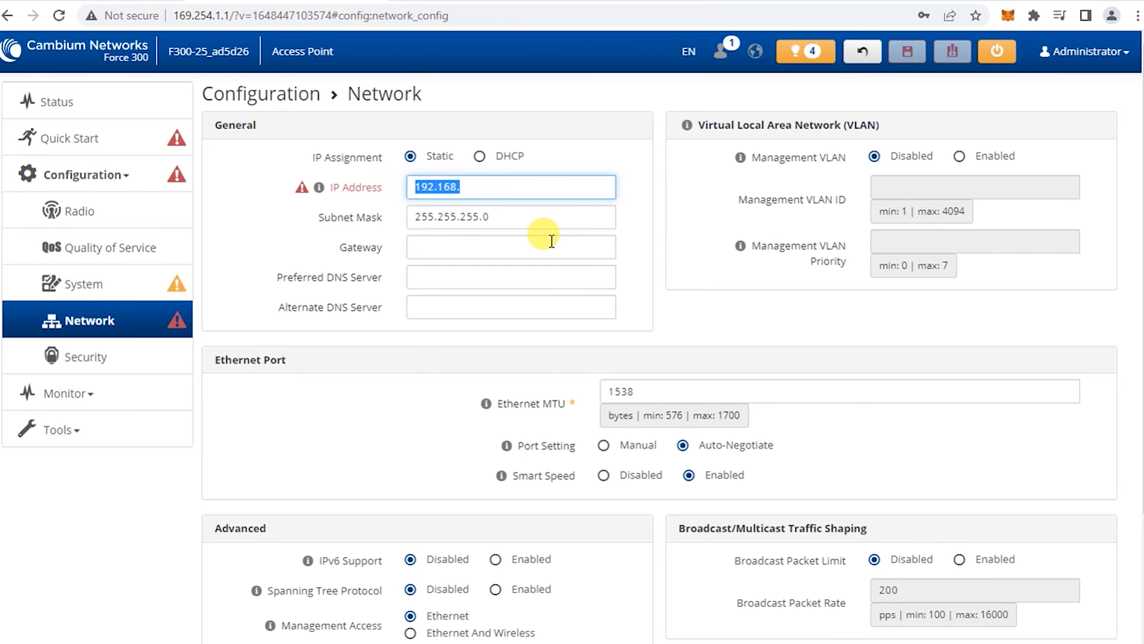
key("BackSpace")
type("10.0.2.11")
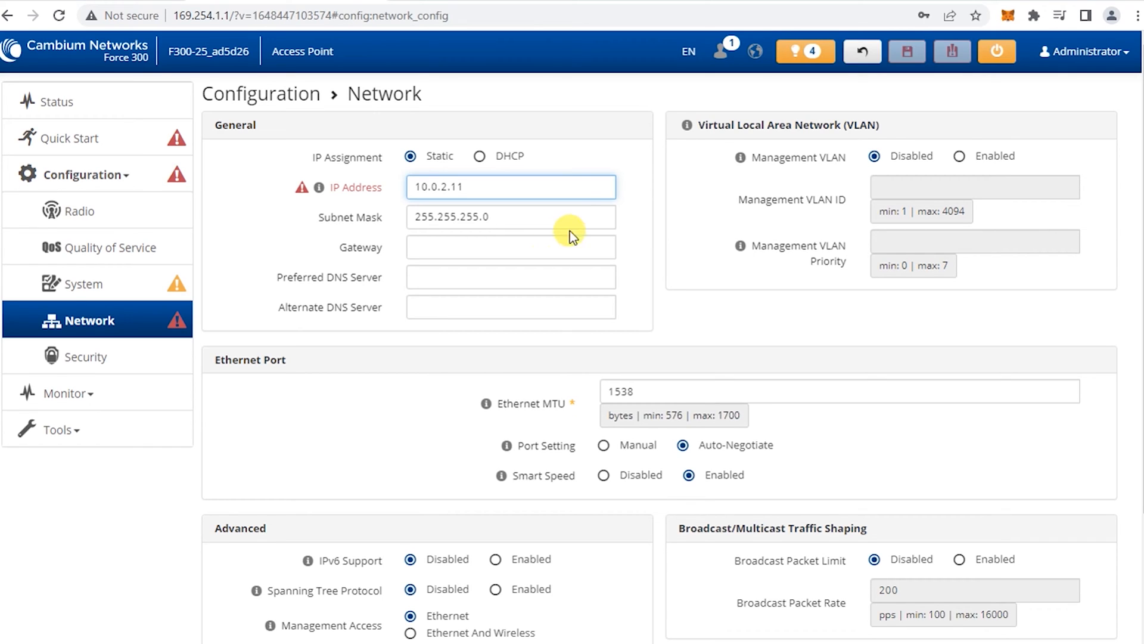
Enter gateway 10.0.2.1 and DNS servers 8.8.8.8 and 8.8.4.4, then save
left_click(455, 249)
type("10.0")
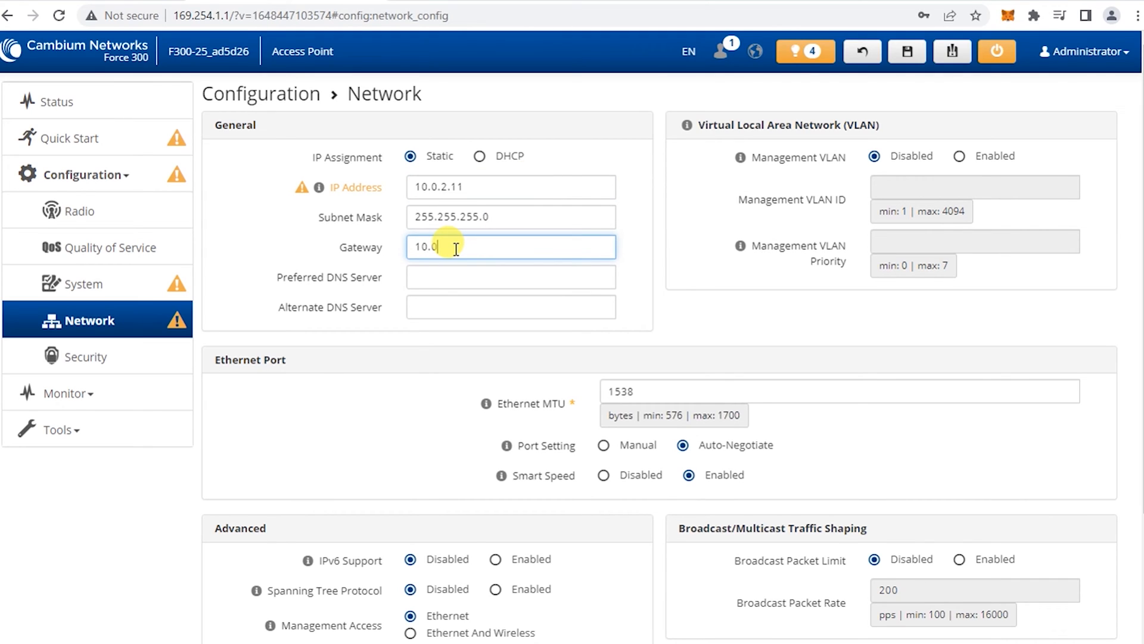
type(".2.1")
left_click(472, 278)
type("8.8.8.8")
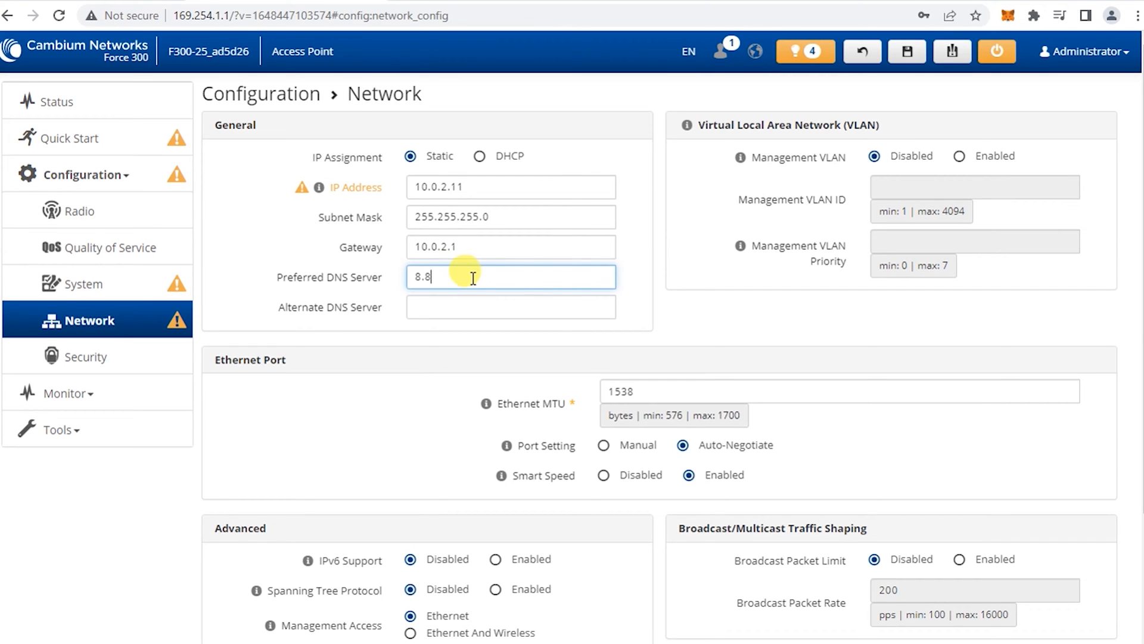
left_click(471, 300)
type("8.8.4.4")
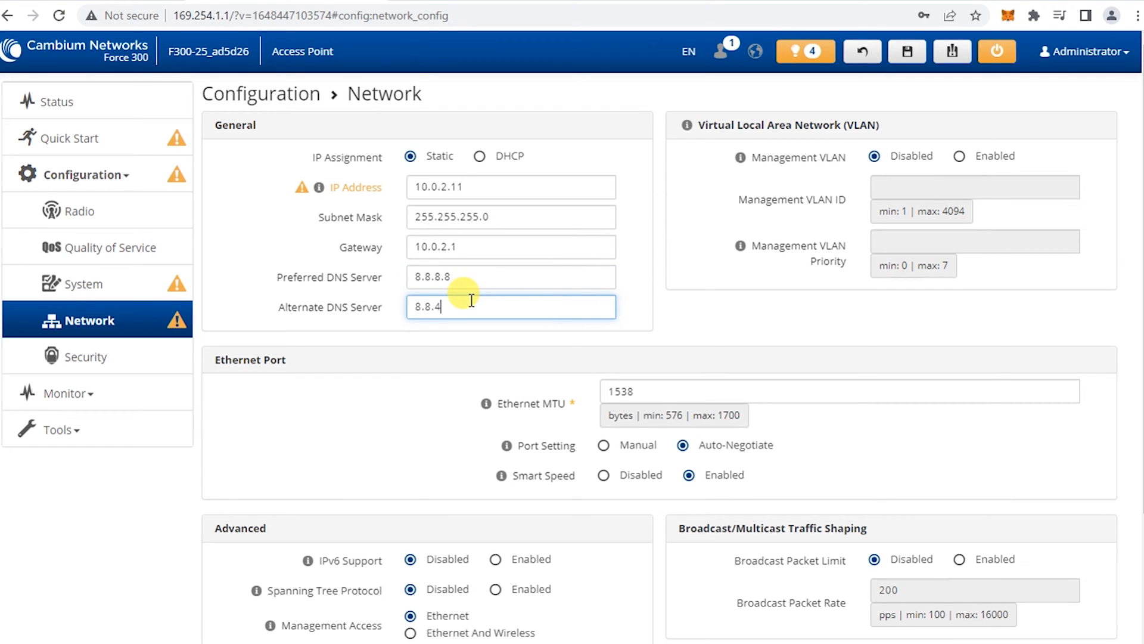
left_click(637, 281)
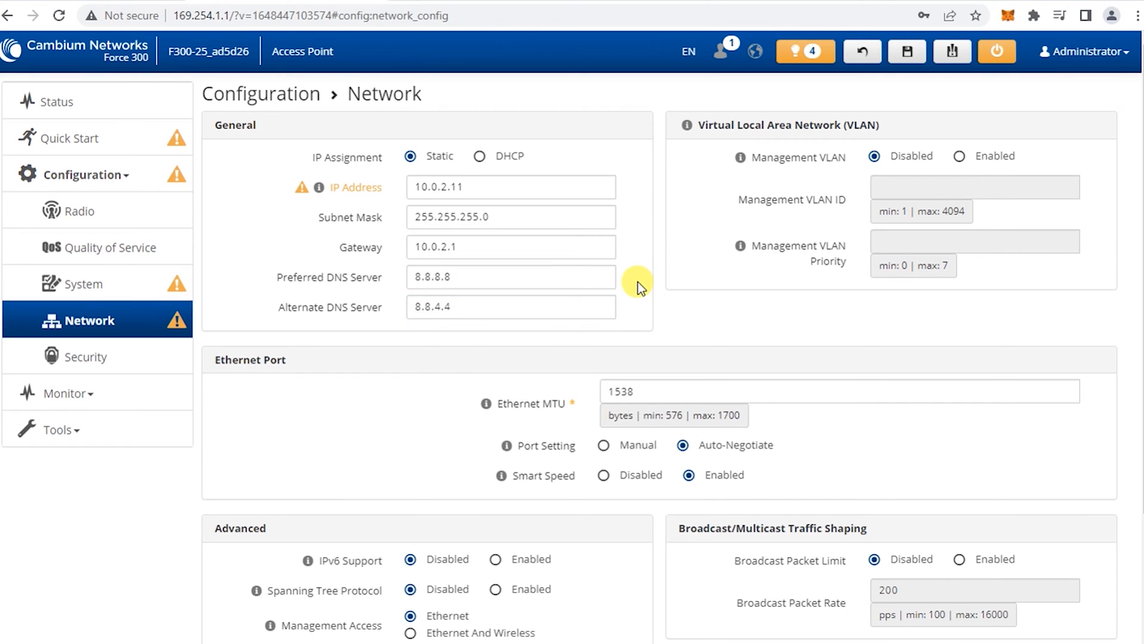
scroll(635, 240, "down", 3)
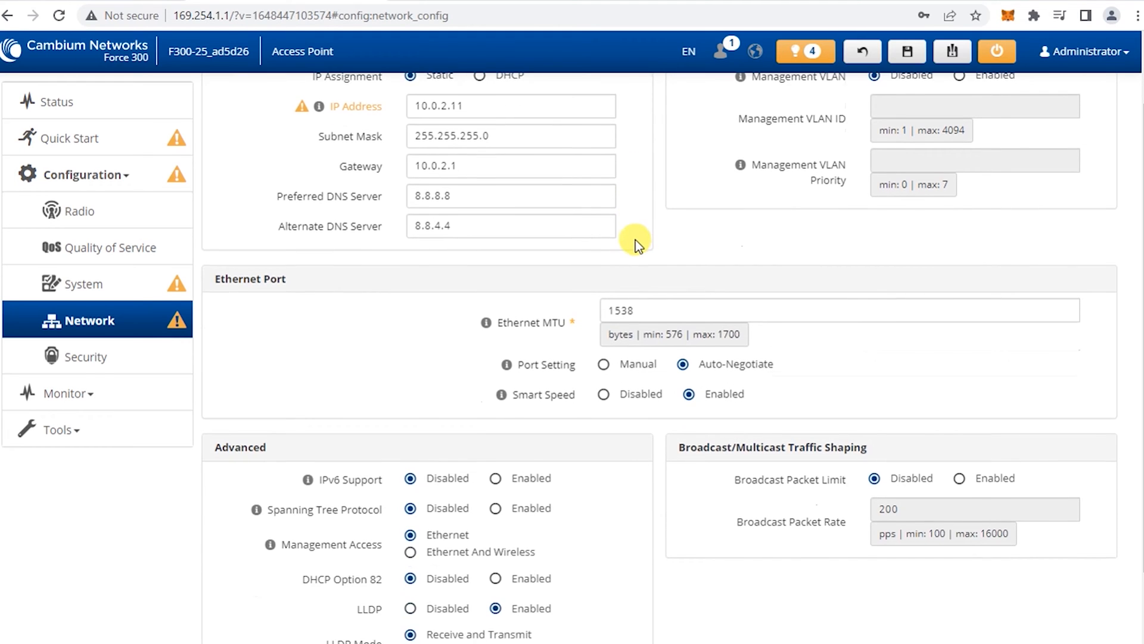
scroll(640, 233, "up", 3)
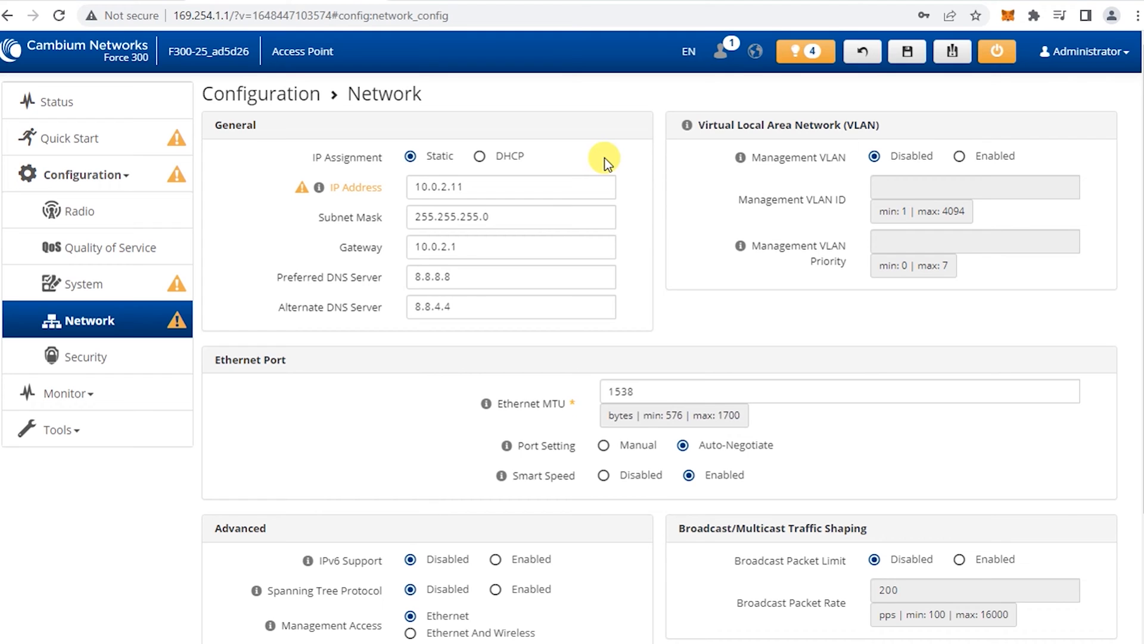
left_click(907, 52)
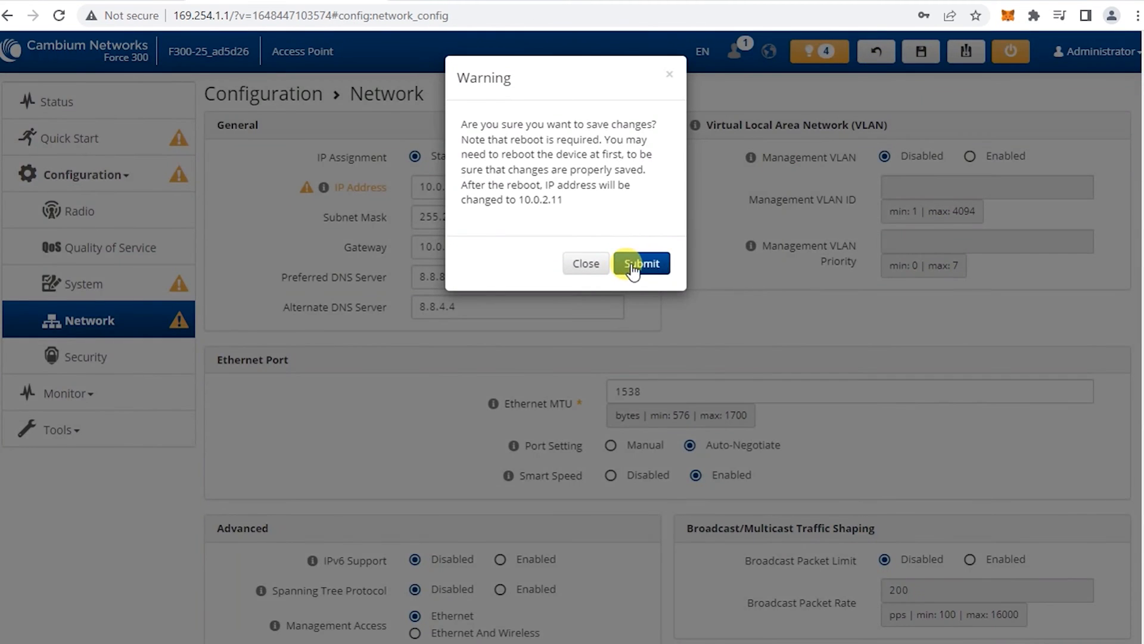
Submit the warning to apply the static network settings, then go to Configuration > System
left_click(633, 262)
left_click(615, 246)
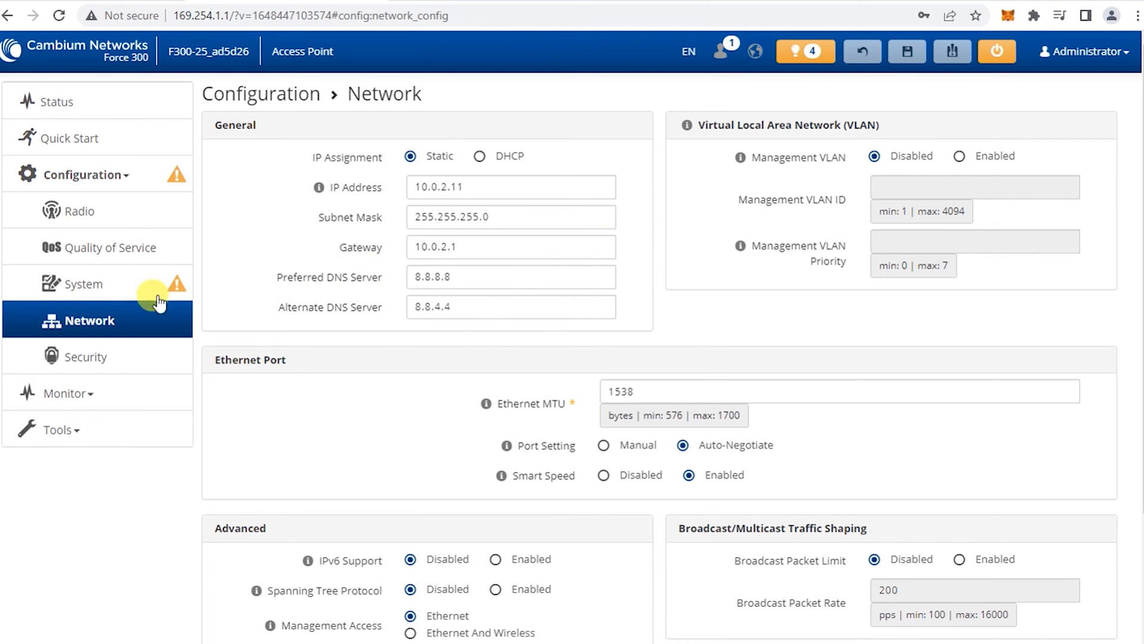
left_click(104, 291)
Set NTP Server IP Assignment to Static, then save and submit the System changes
scroll(640, 298, "down", 3)
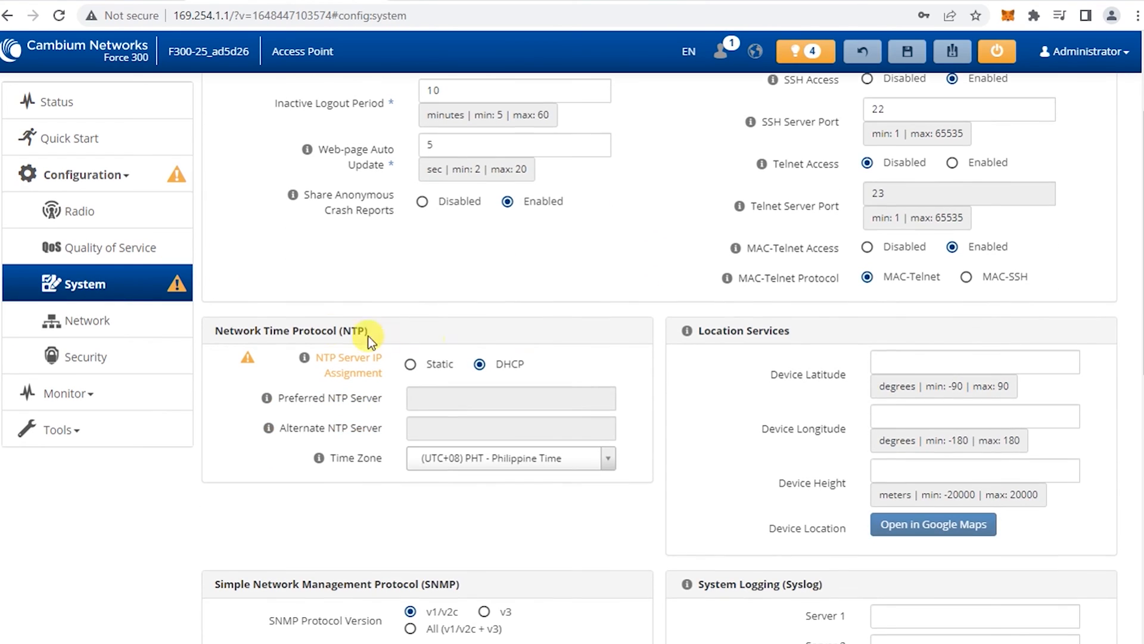
left_click(410, 364)
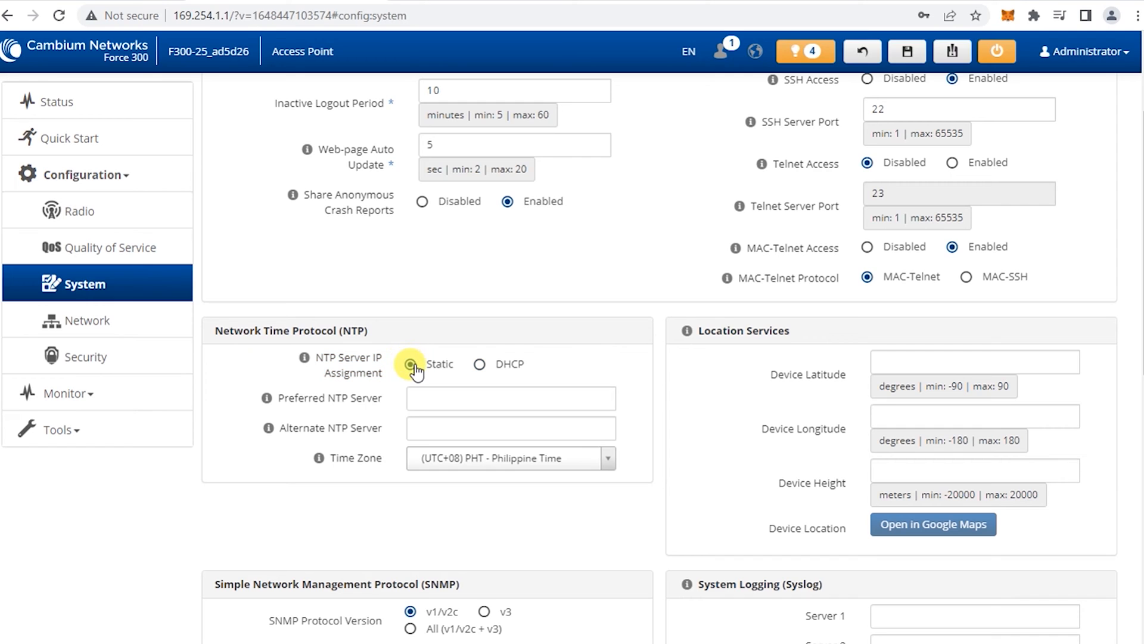
left_click(907, 51)
left_click(641, 233)
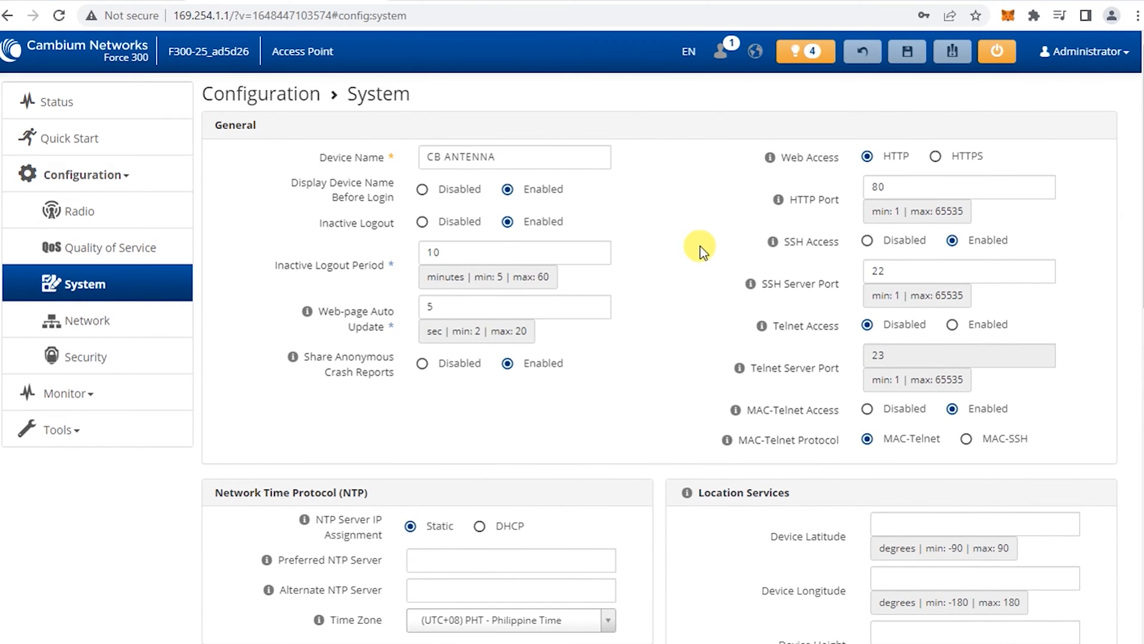
scroll(699, 243, "down", 10)
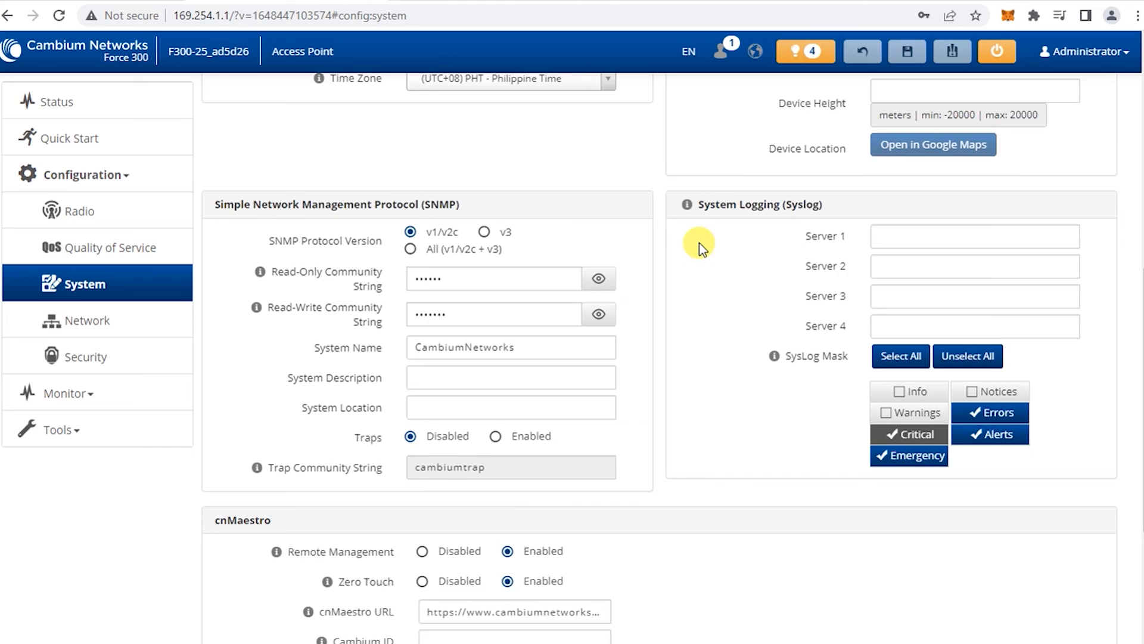
scroll(704, 262, "up", 10)
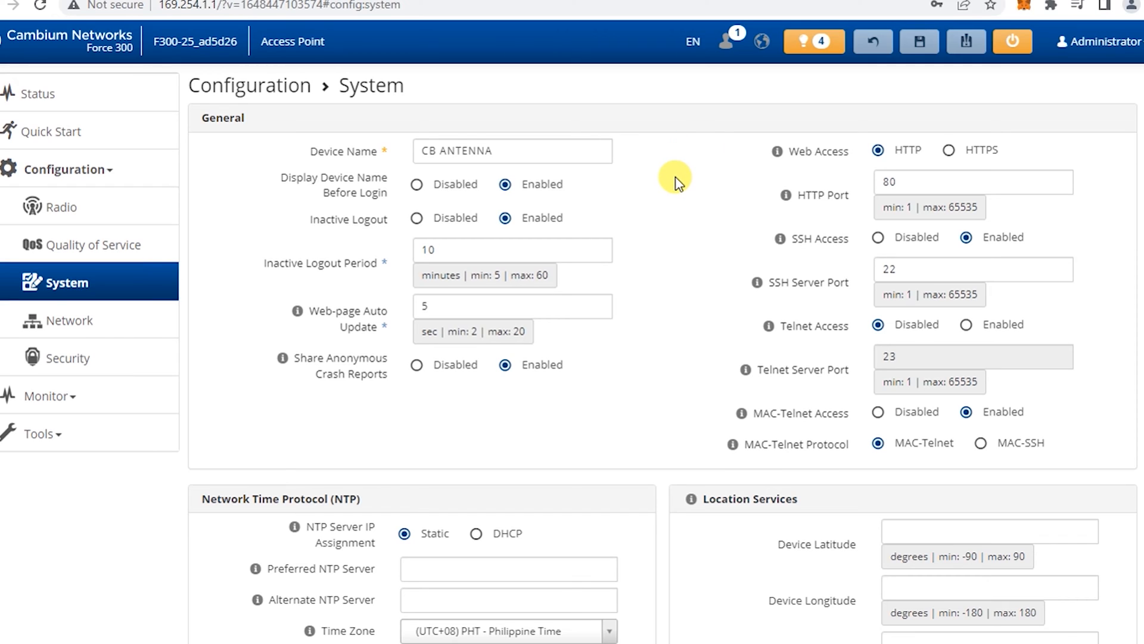
Reboot the Force 300 from the header power button and confirm
left_click(1013, 43)
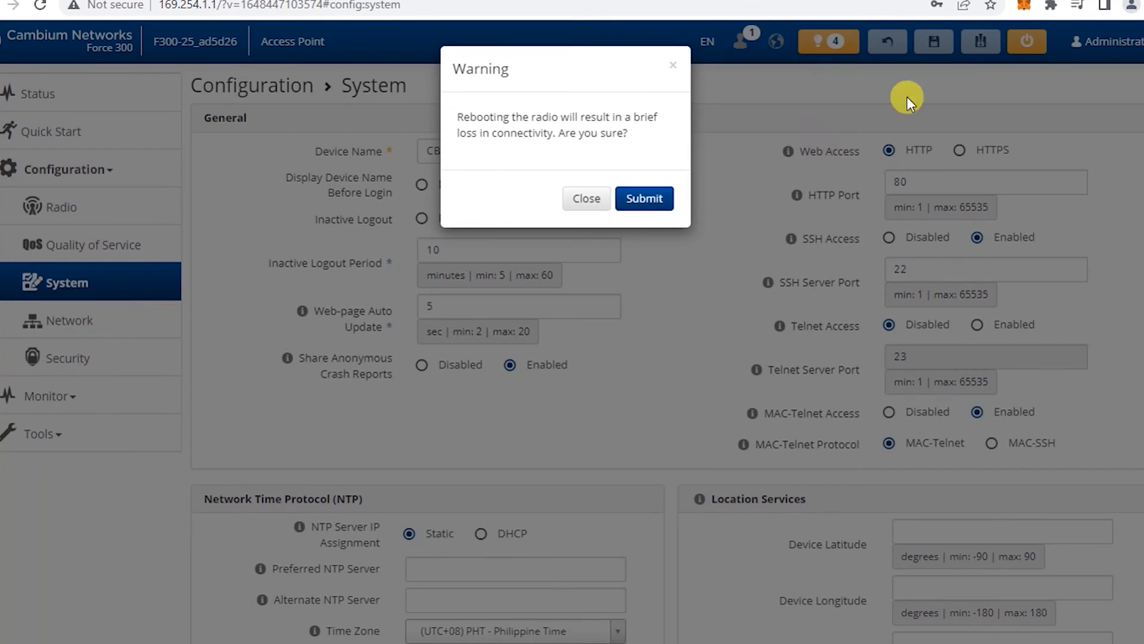
left_click(644, 202)
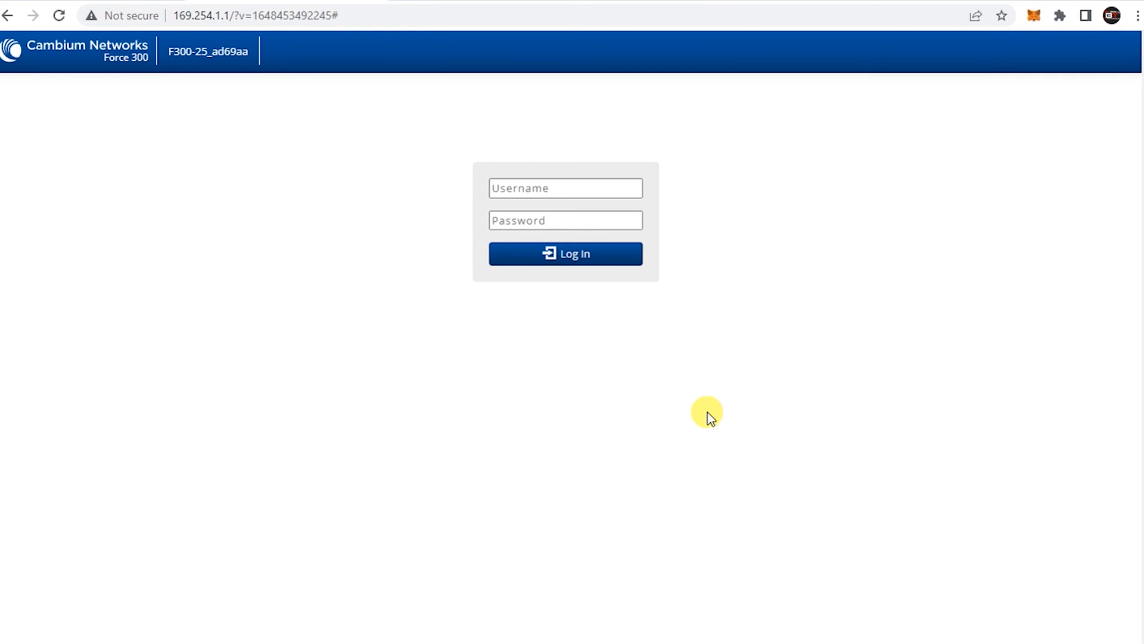
Log in to F300-25_ad69aa as admin, decline saving the password, and open Radio configuration
left_click(609, 187)
type("admin")
key("Tab")
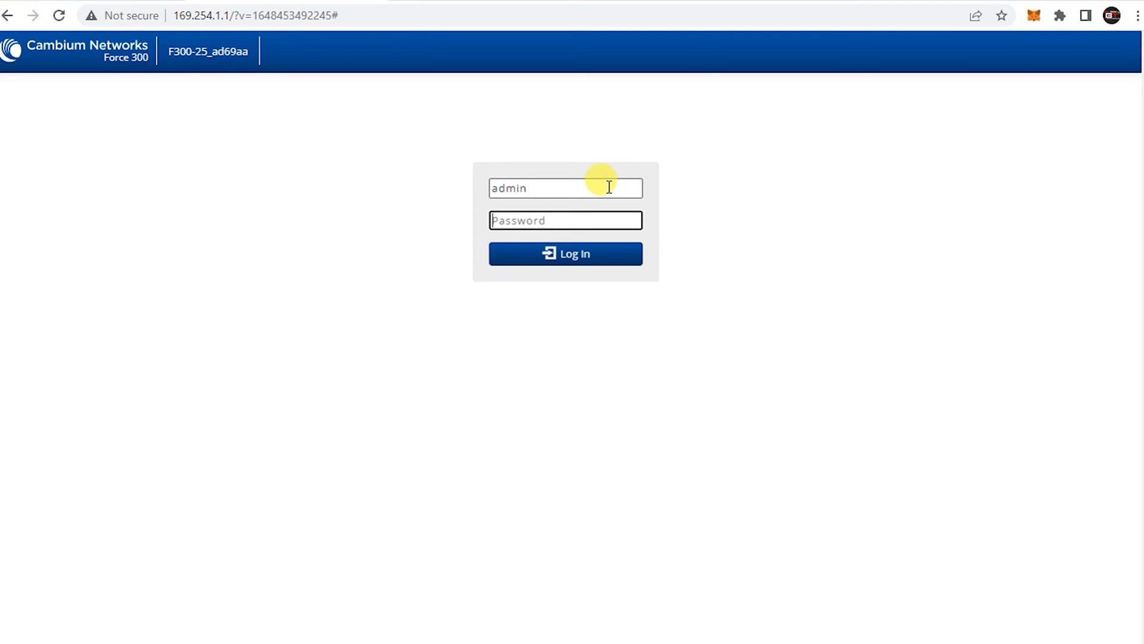
type("admin")
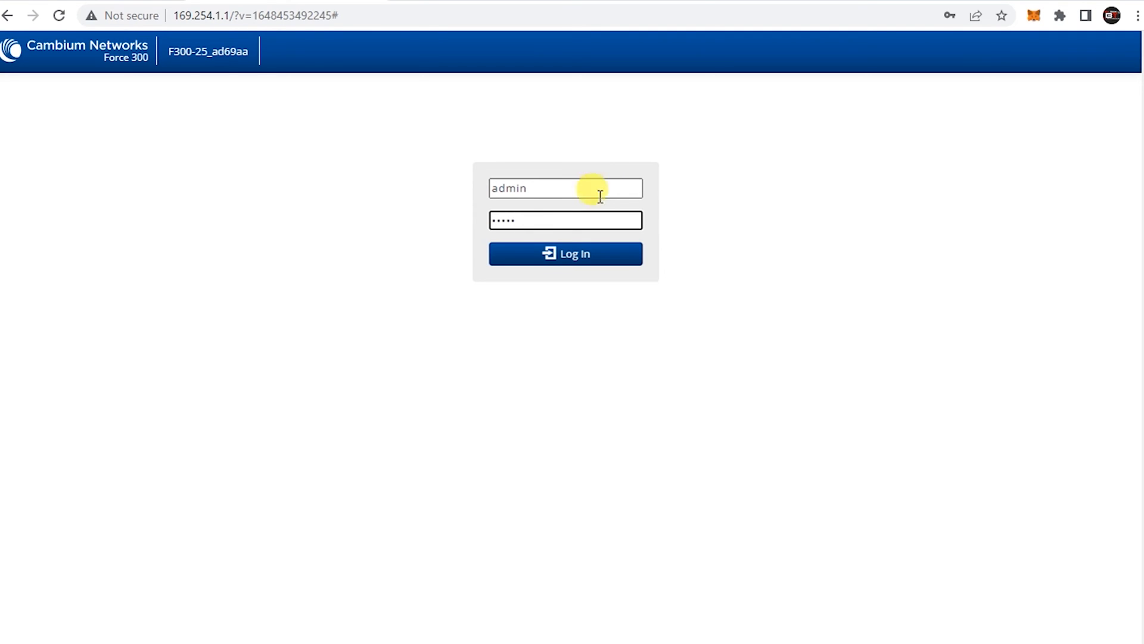
left_click(594, 258)
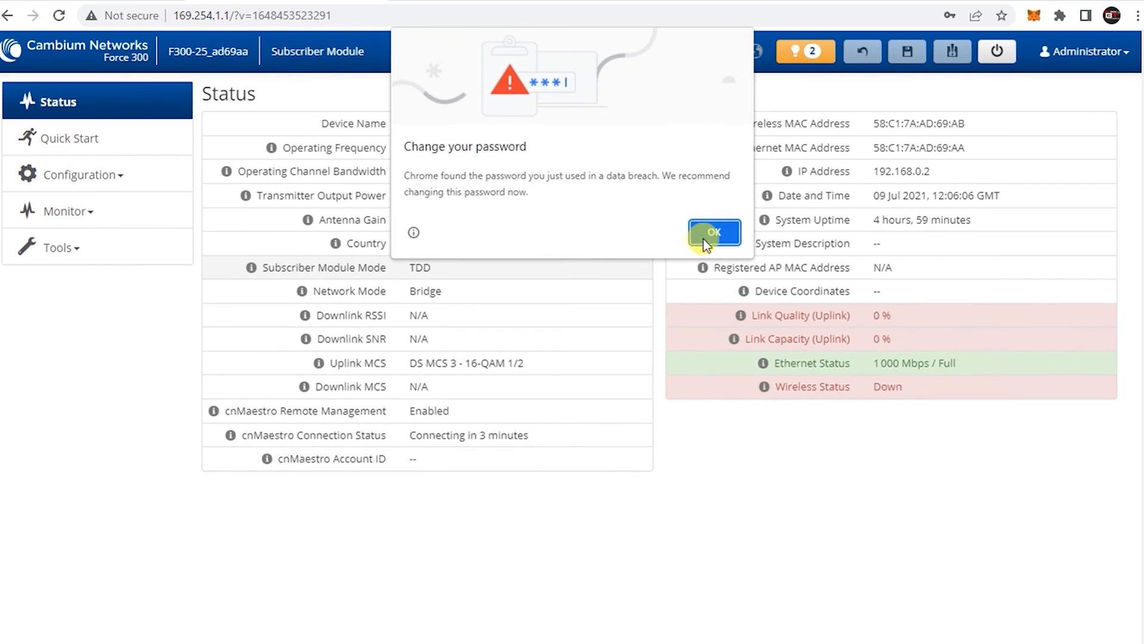
left_click(714, 234)
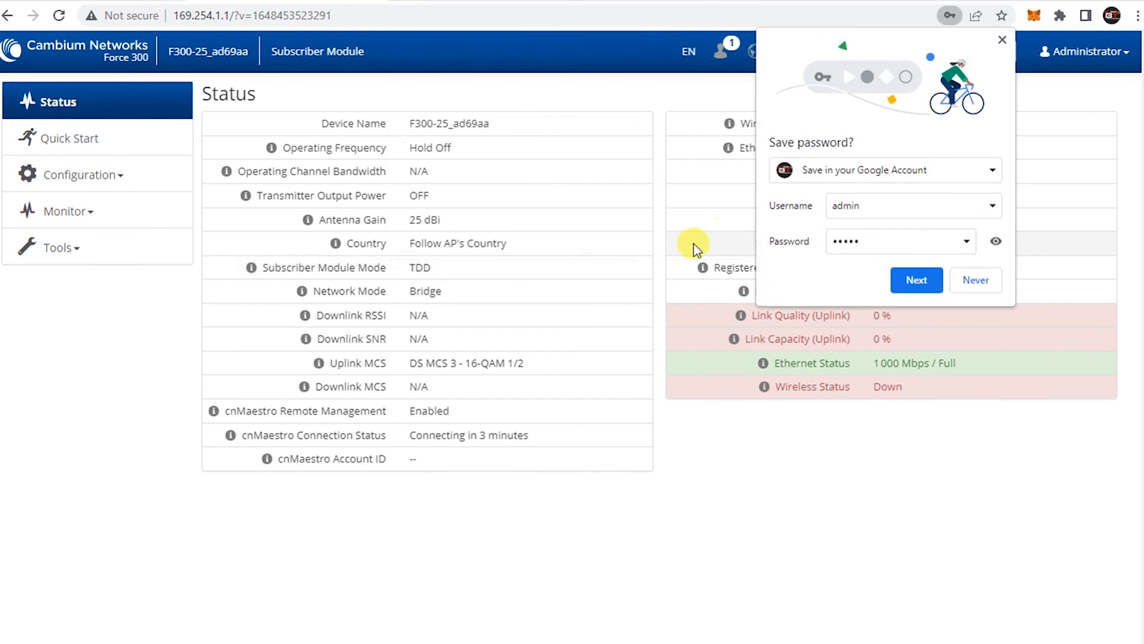
left_click(976, 281)
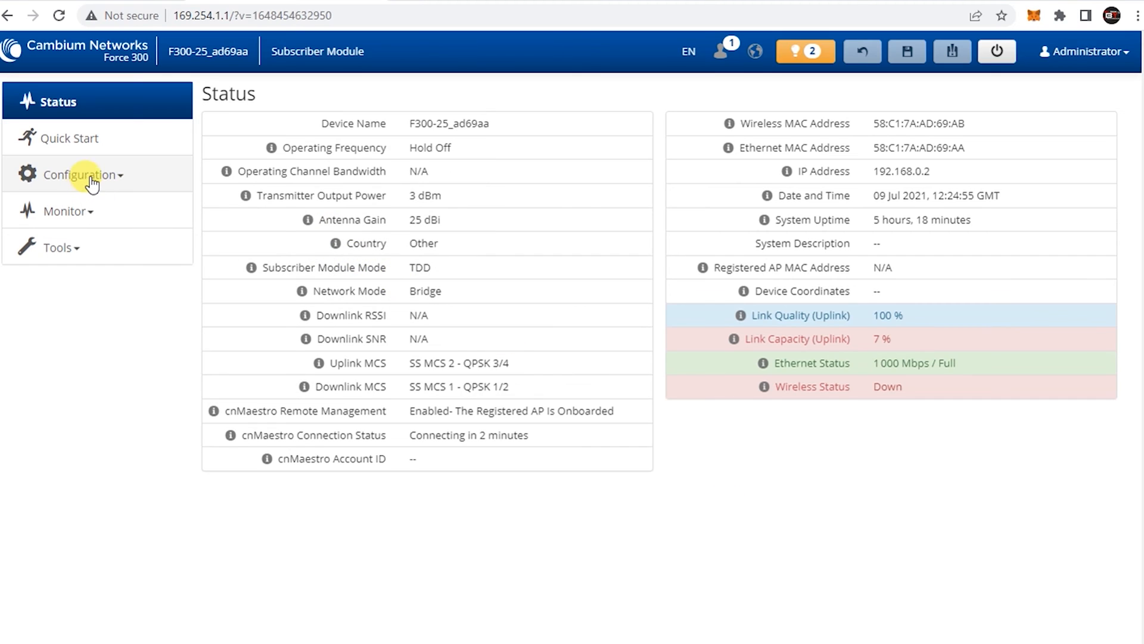
left_click(89, 176)
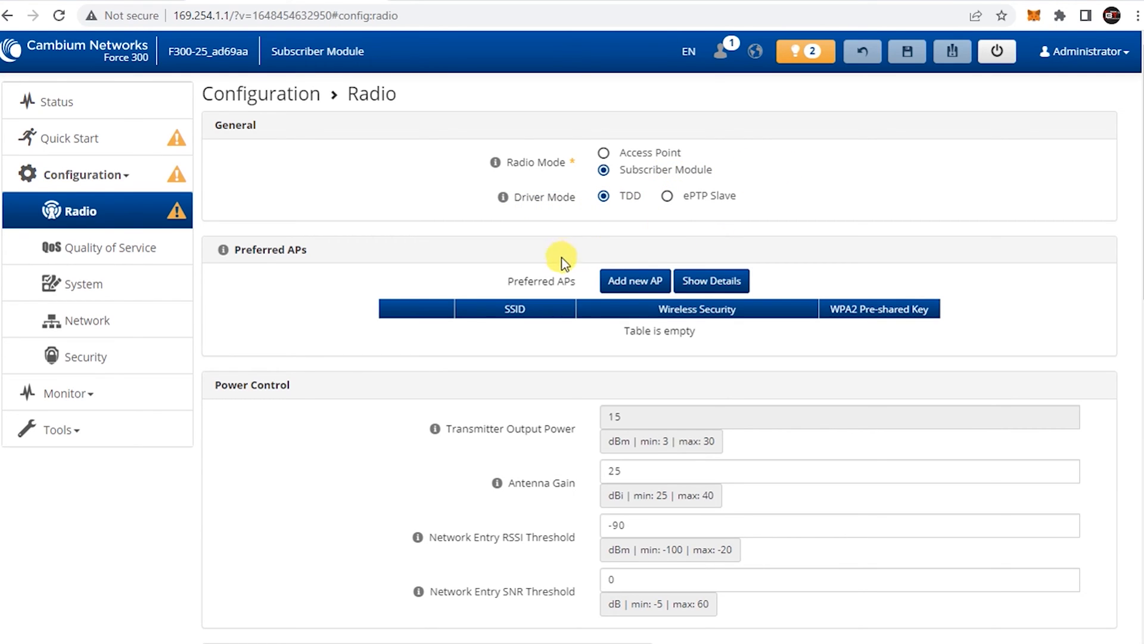
Add a new preferred AP with SSID 'CB Sector Antenna' copied from the notes
left_click(635, 282)
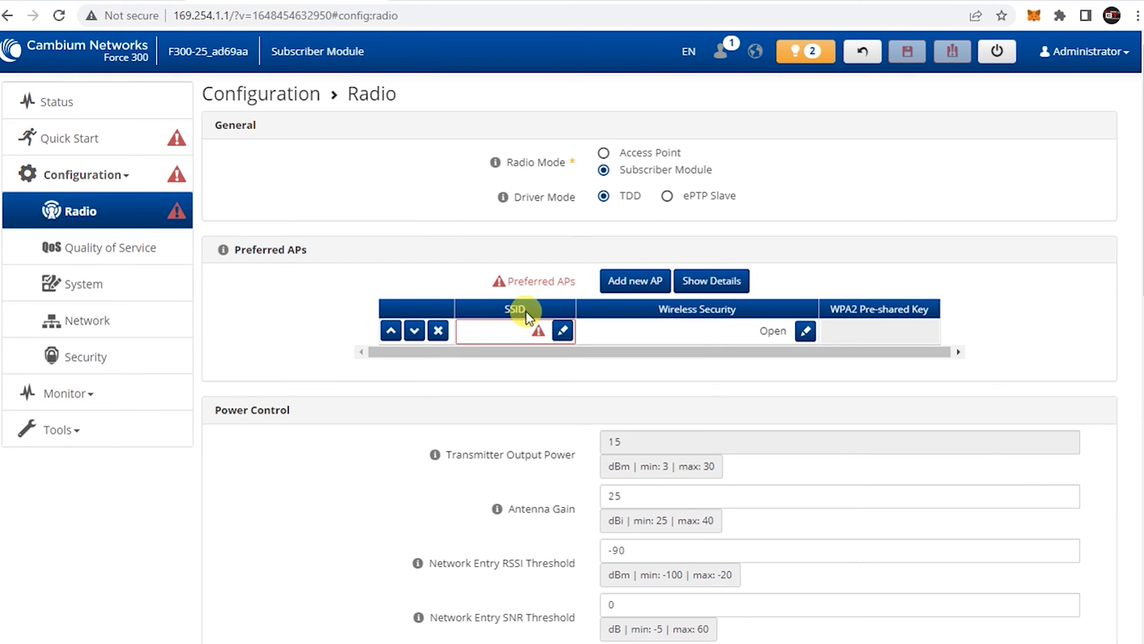
left_click(239, 642)
left_click(245, 375)
left_click_drag(169, 352, 390, 345)
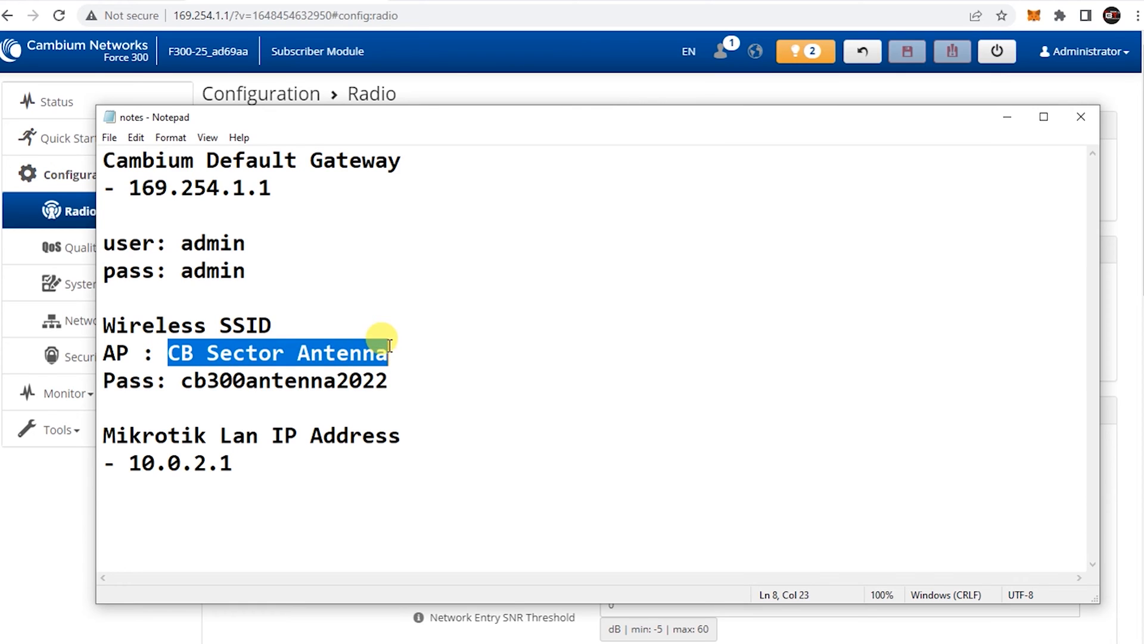
right_click(371, 348)
left_click(408, 400)
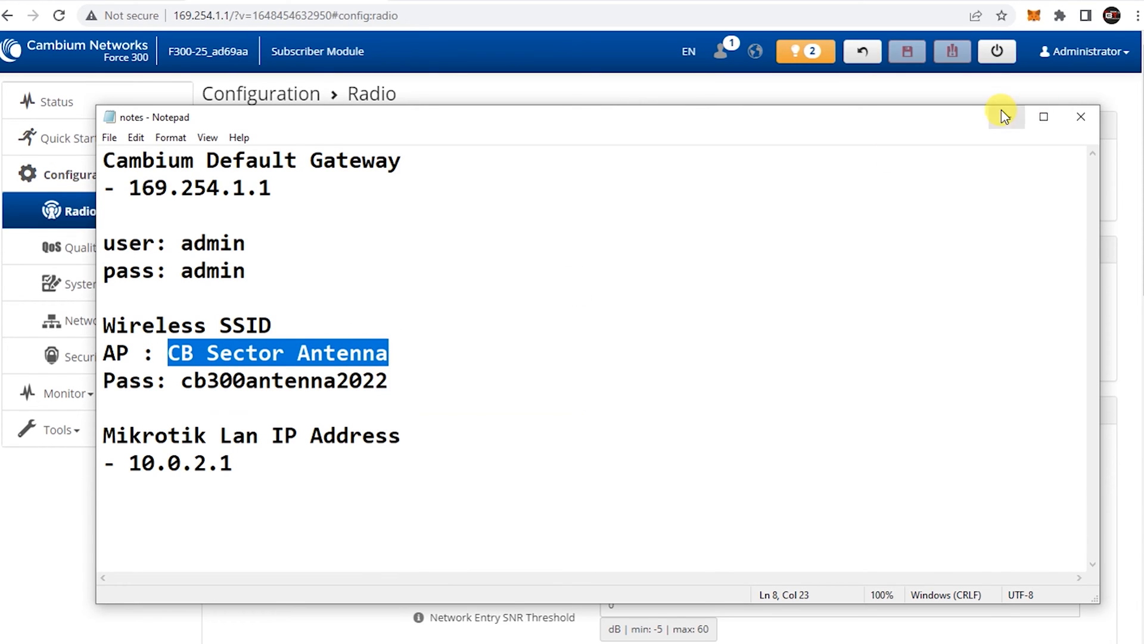
left_click(1005, 117)
left_click(564, 329)
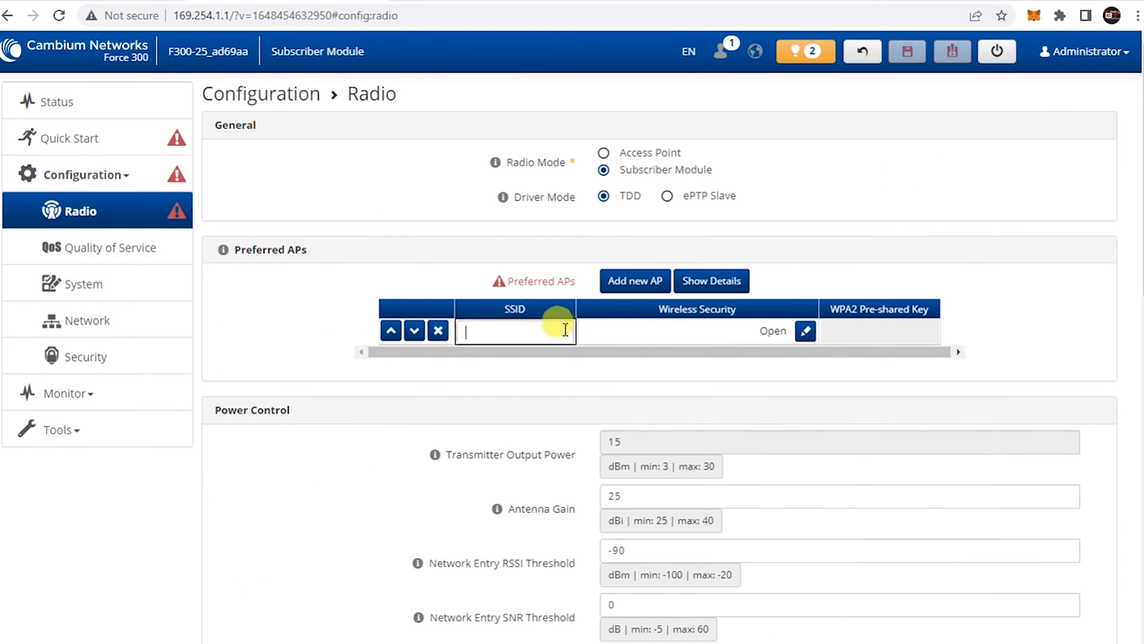
right_click(534, 332)
left_click(570, 454)
left_click(684, 368)
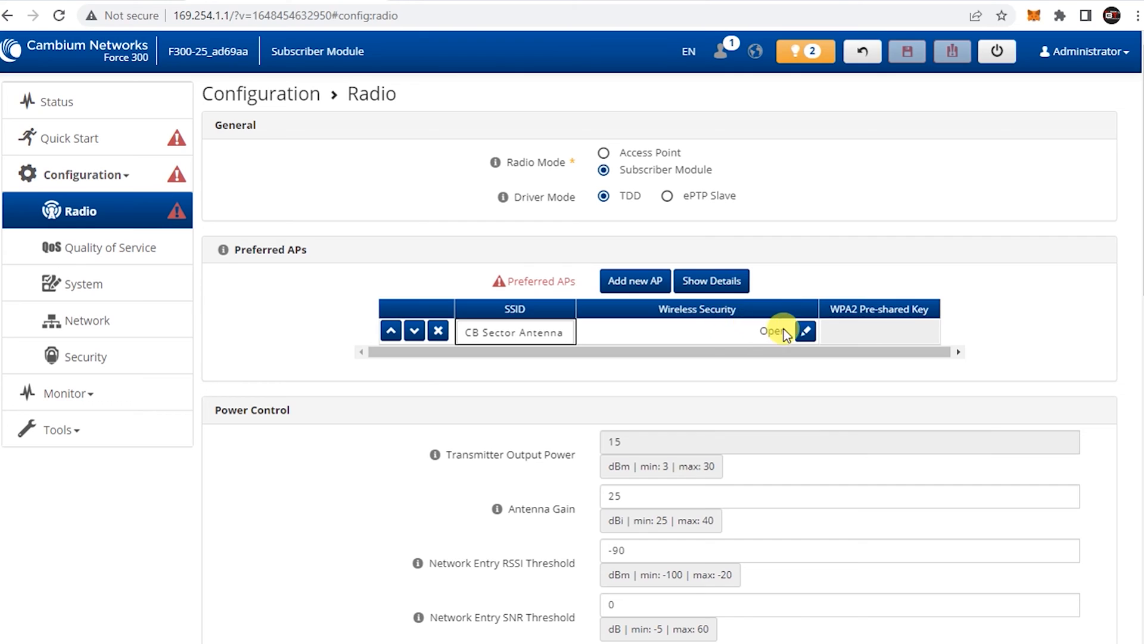
Change the preferred AP's wireless security from Open to WPA2
left_click(804, 331)
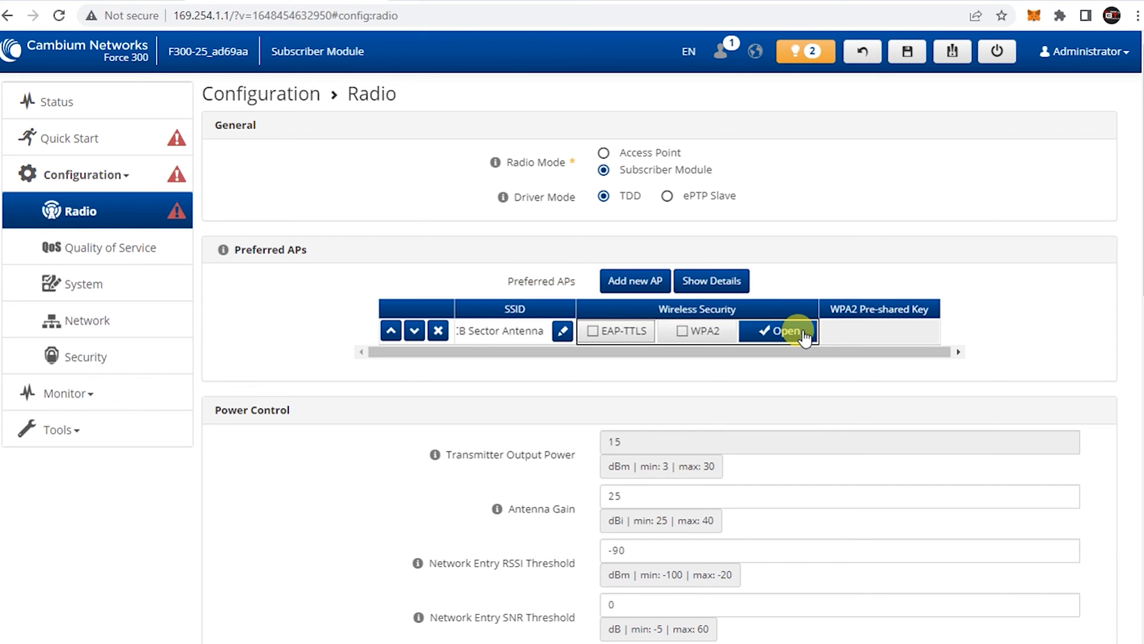
left_click(682, 335)
left_click(767, 330)
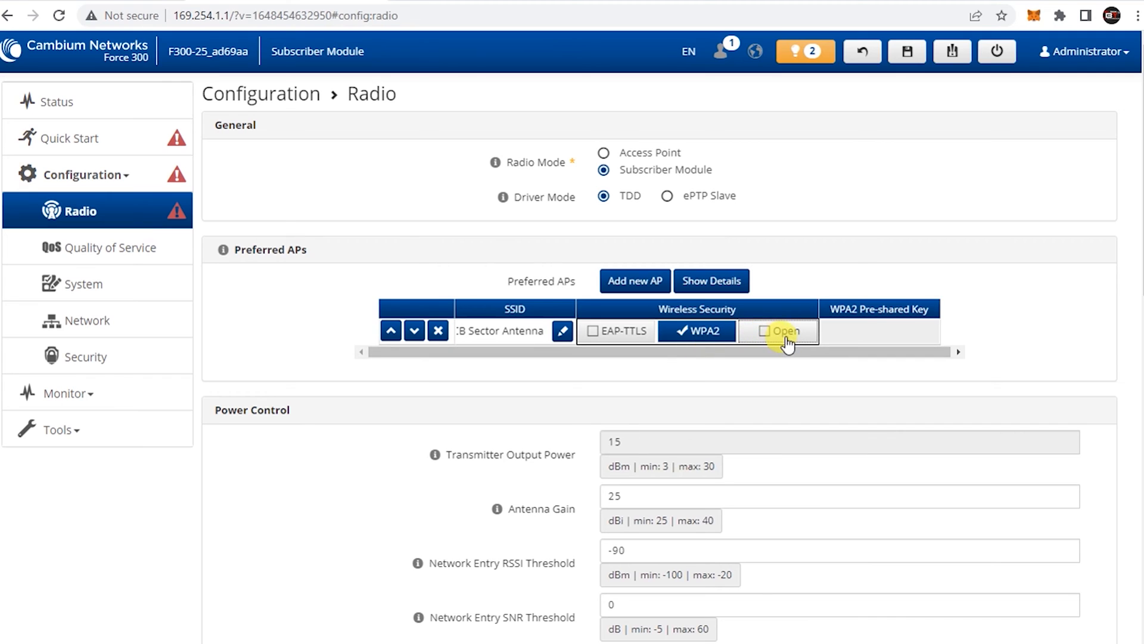
left_click(865, 328)
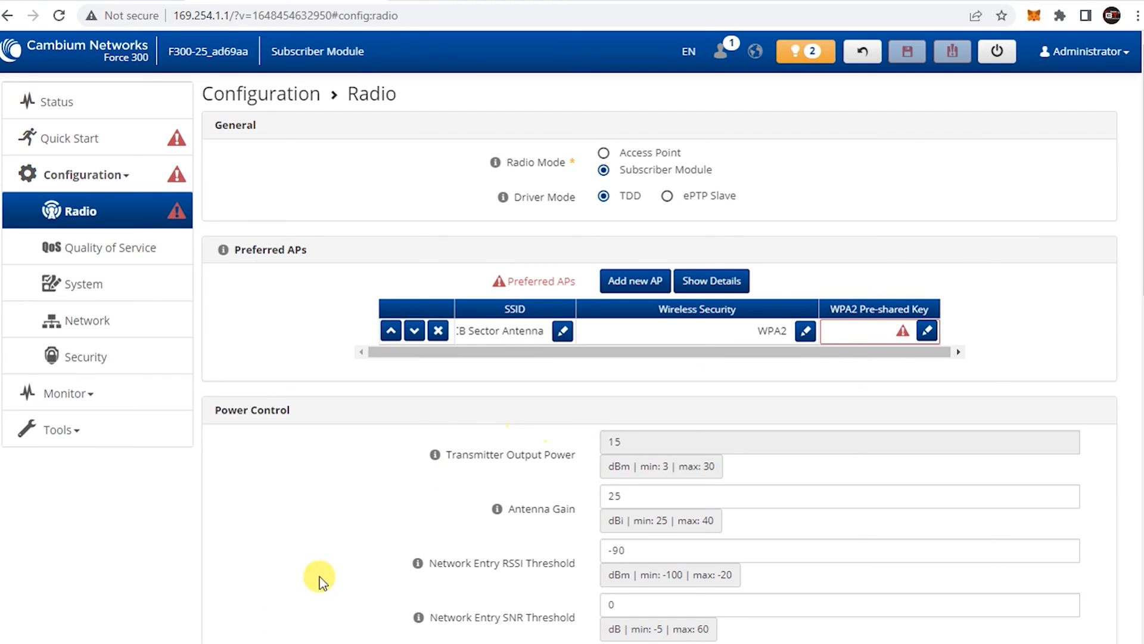
Paste the wireless password from the notes as the CB Sector Antenna WPA2 pre-shared key
key("alt+Tab")
left_click_drag(180, 380, 393, 381)
right_click(359, 370)
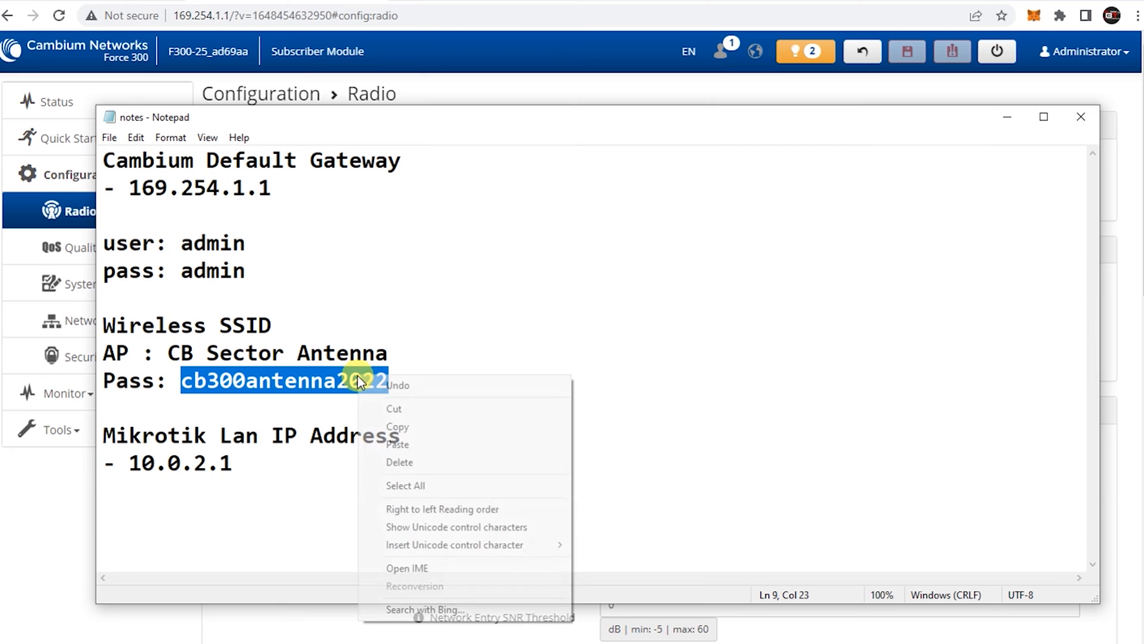
left_click(390, 426)
left_click(1007, 118)
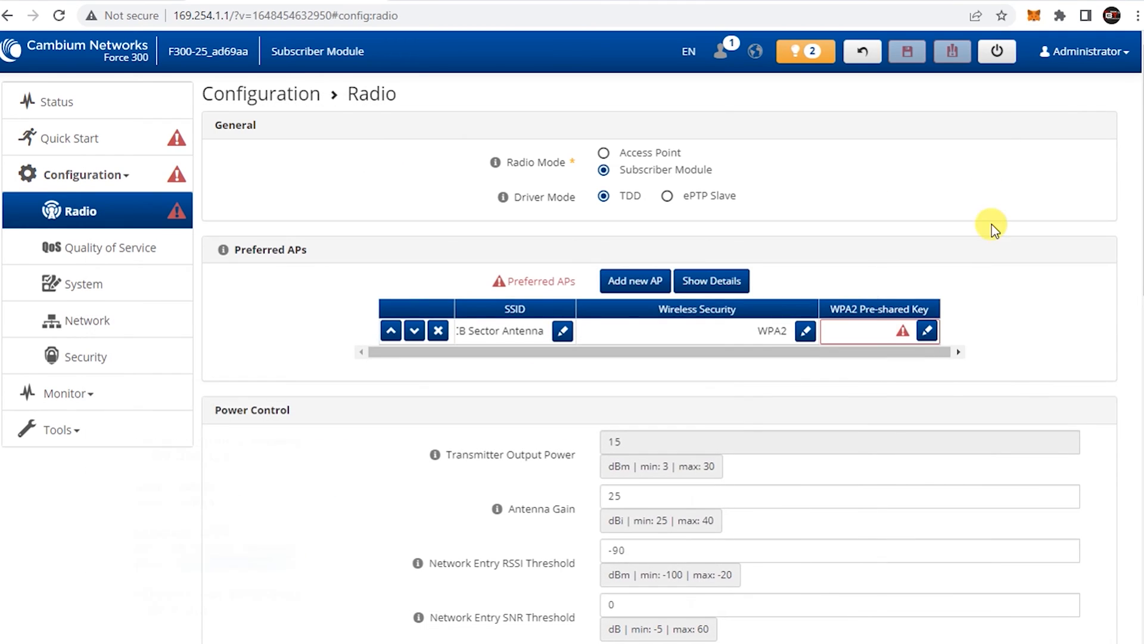
left_click(928, 331)
right_click(876, 332)
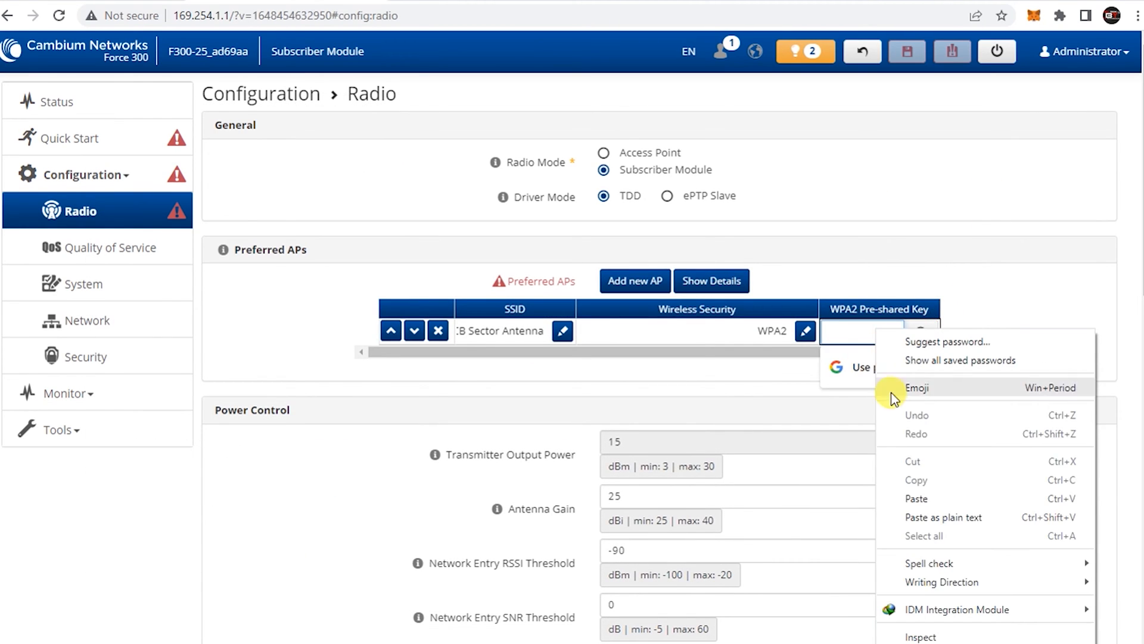
left_click(917, 498)
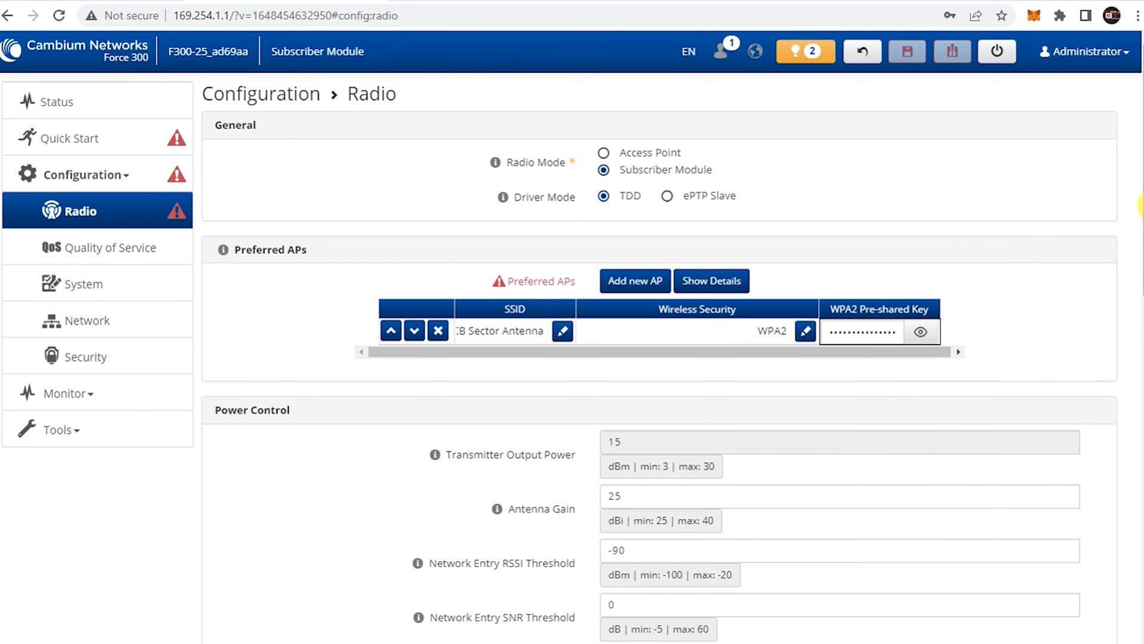
scroll(1138, 206, "down", 3)
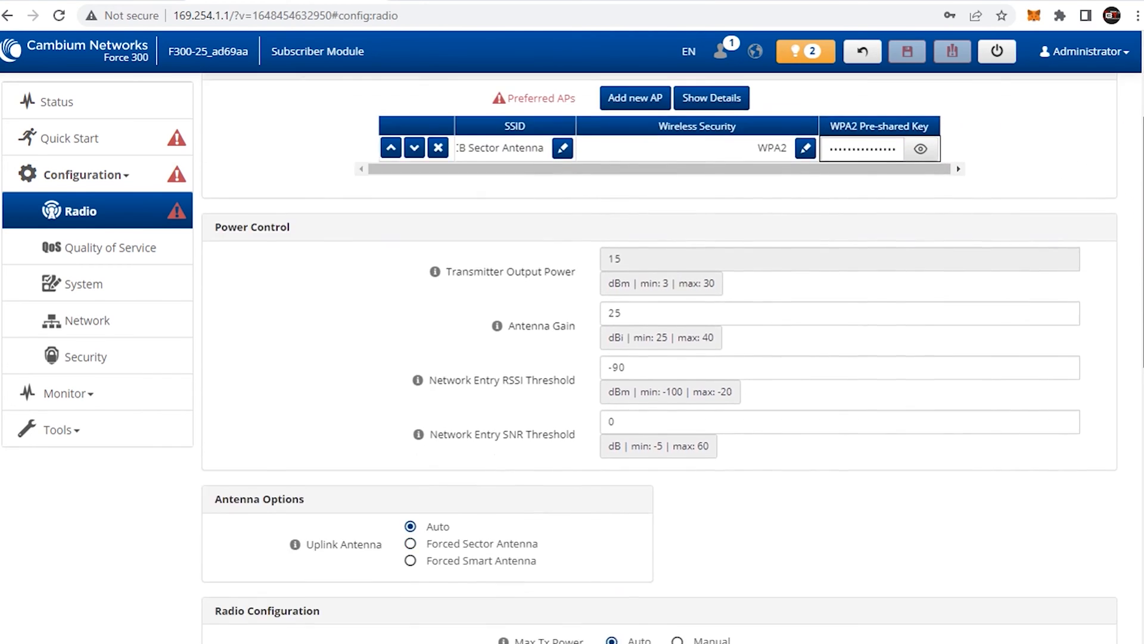
scroll(1138, 206, "down", 3)
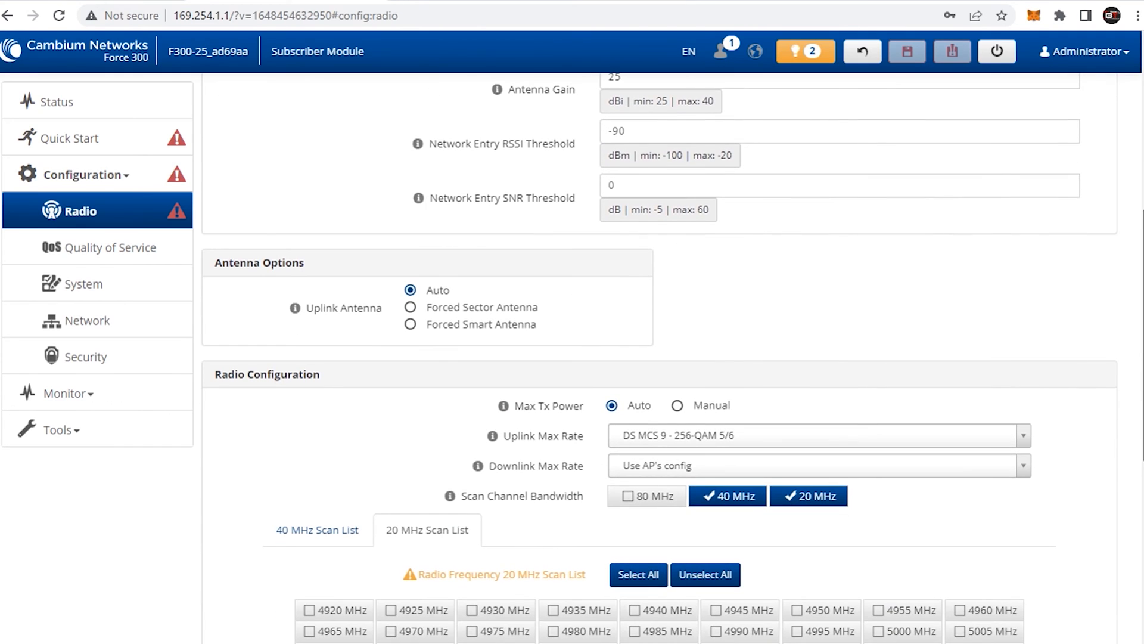
scroll(664, 270, "down", 2)
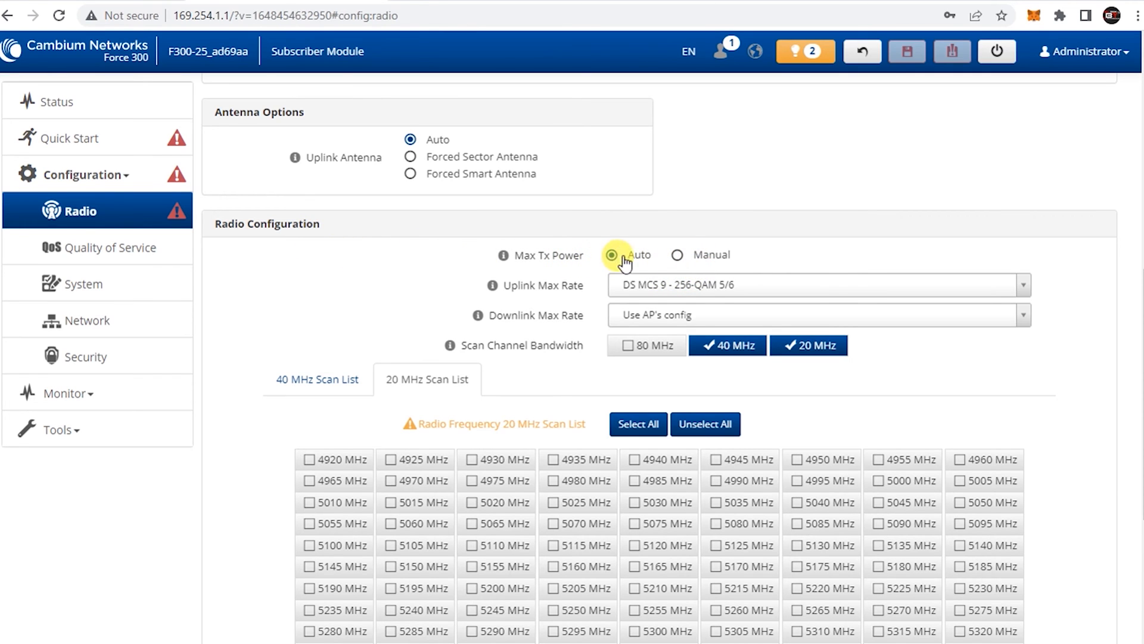
scroll(1135, 316, "down", 1)
scroll(1132, 322, "down", 1)
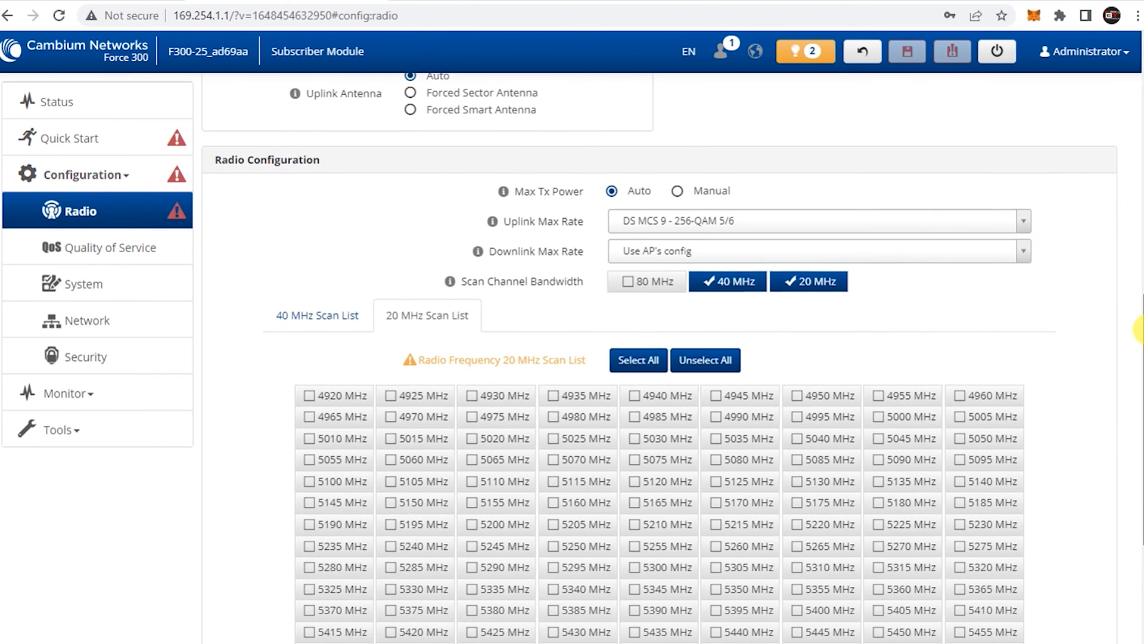
Turn off 20 MHz scan bandwidth and select all 207 frequencies in the 40 MHz scan list
left_click(314, 319)
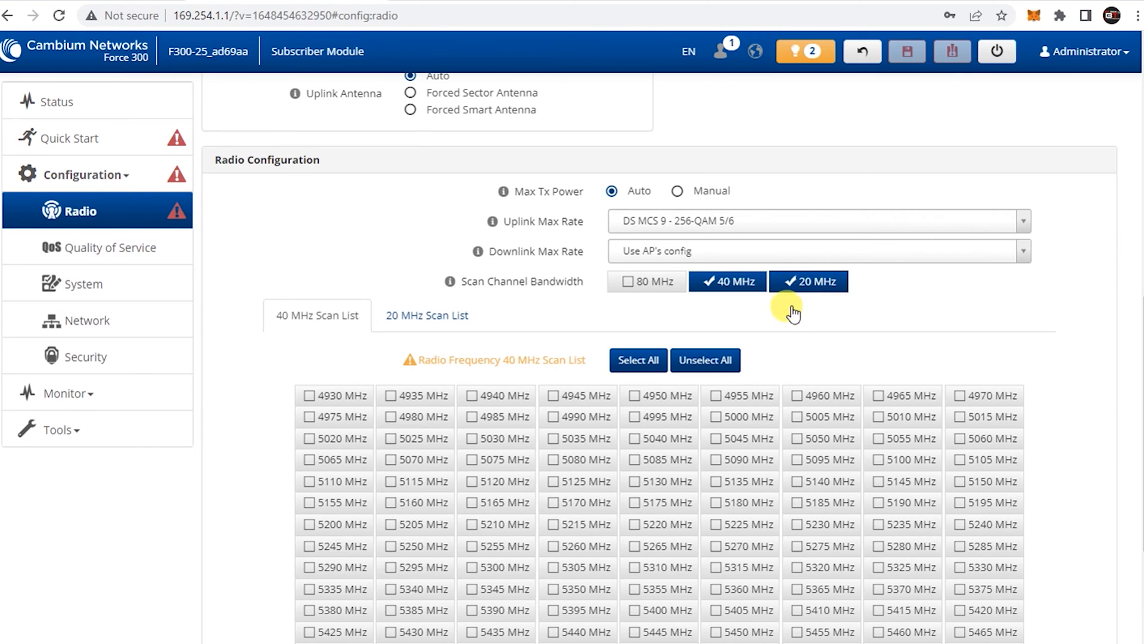
left_click(806, 286)
left_click_drag(1142, 308, 1143, 349)
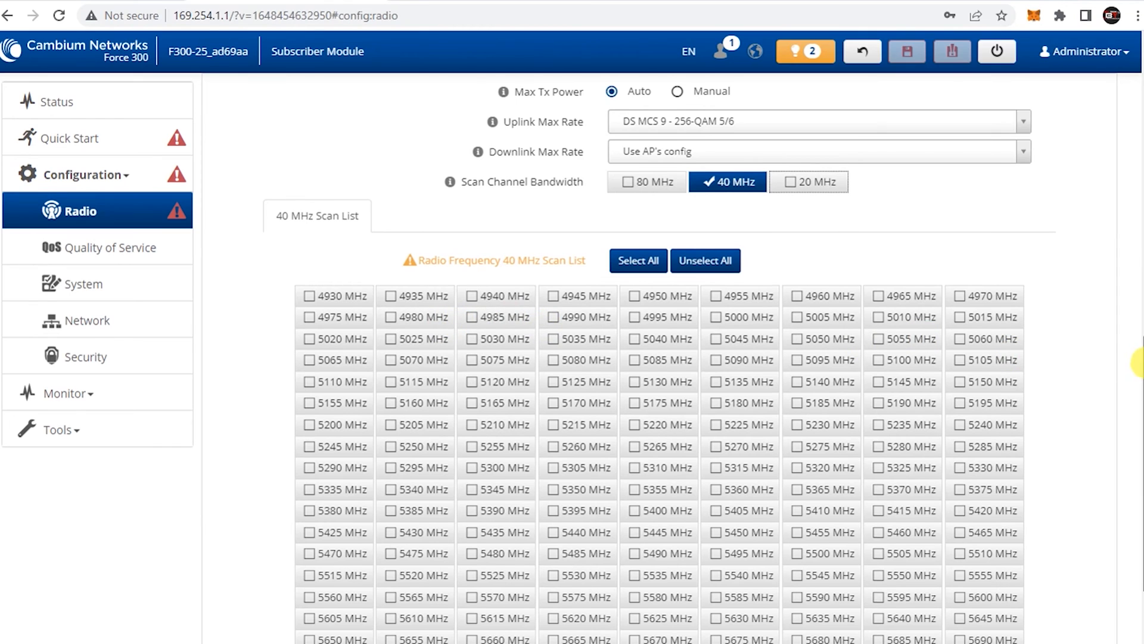
scroll(1138, 364, "down", 2)
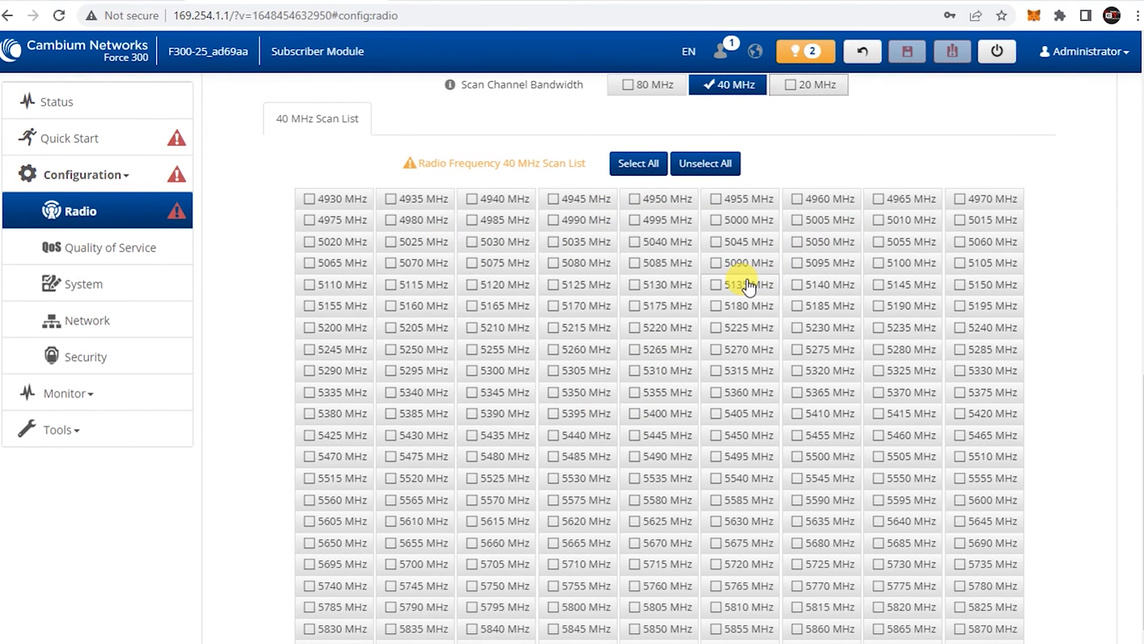
left_click(638, 163)
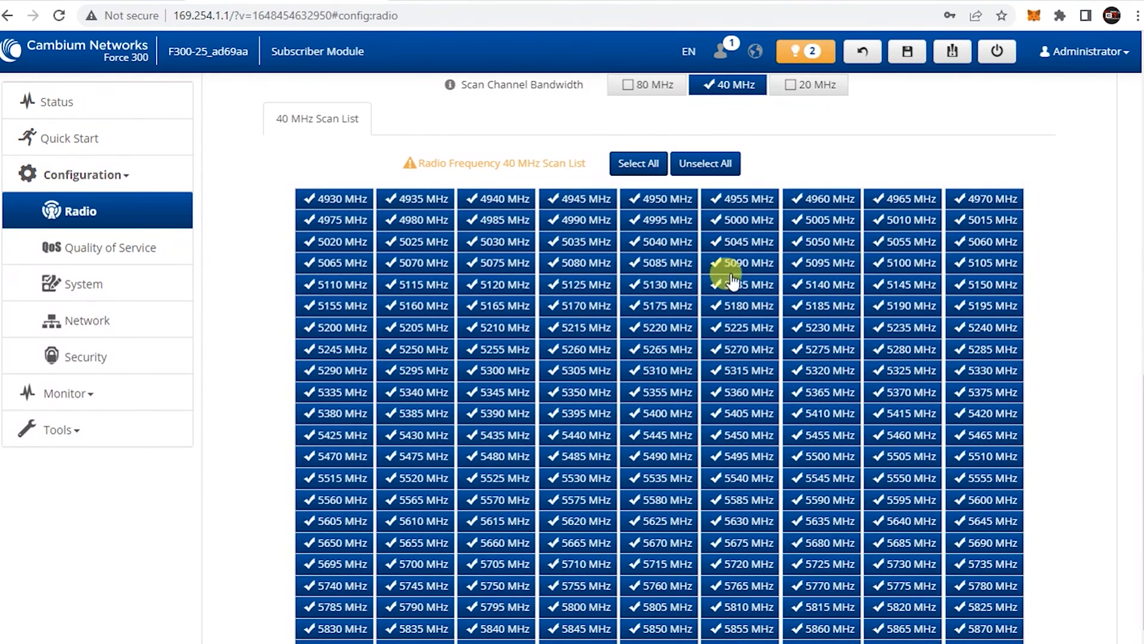
scroll(1140, 398, "down", 1)
left_click_drag(1141, 398, 1141, 416)
scroll(1137, 416, "up", 3)
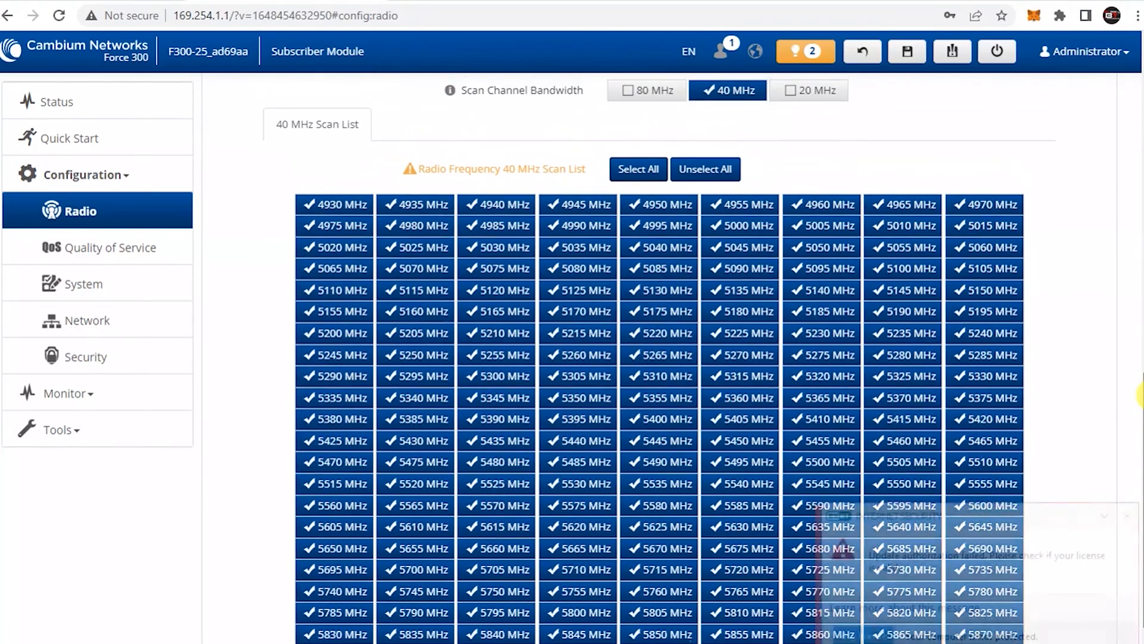
left_click(1130, 516)
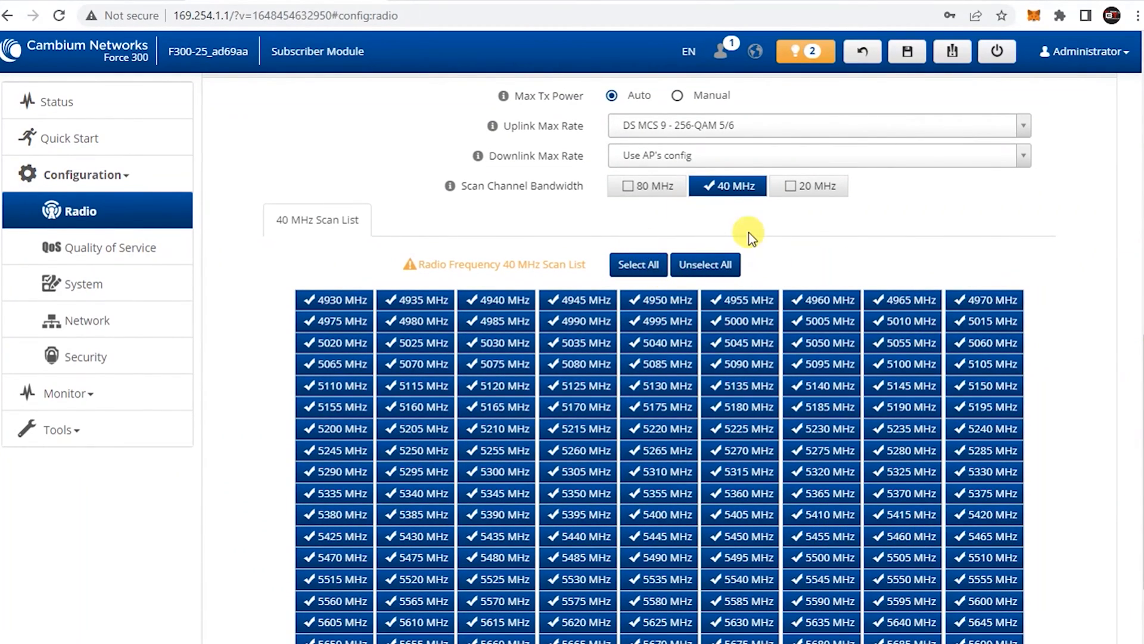
scroll(1126, 334, "down", 2)
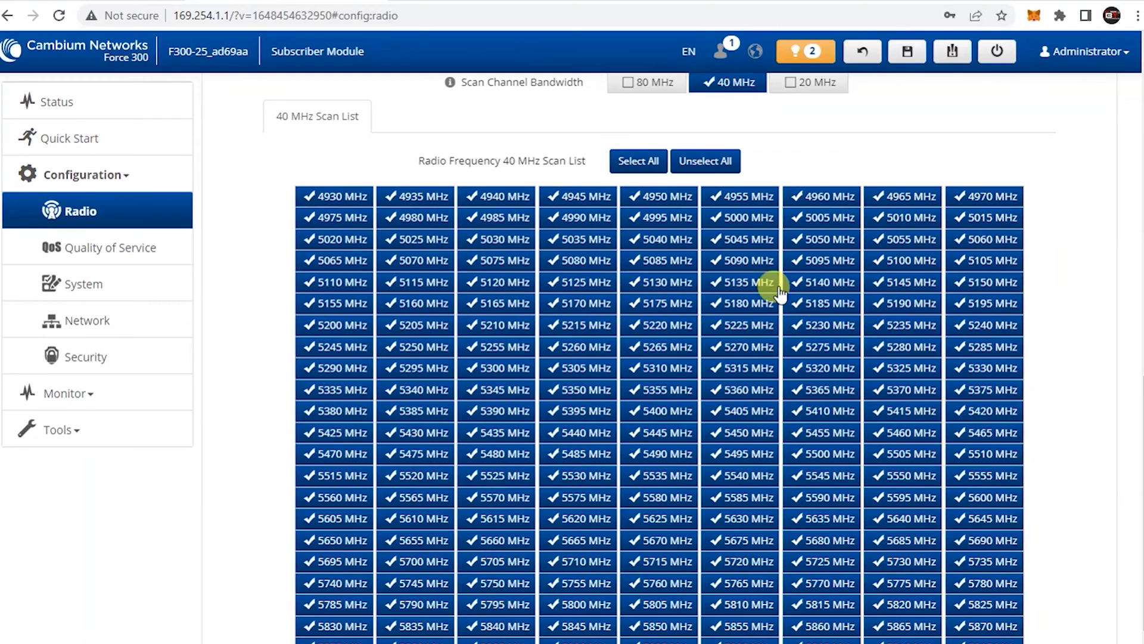
scroll(1137, 417, "down", 1)
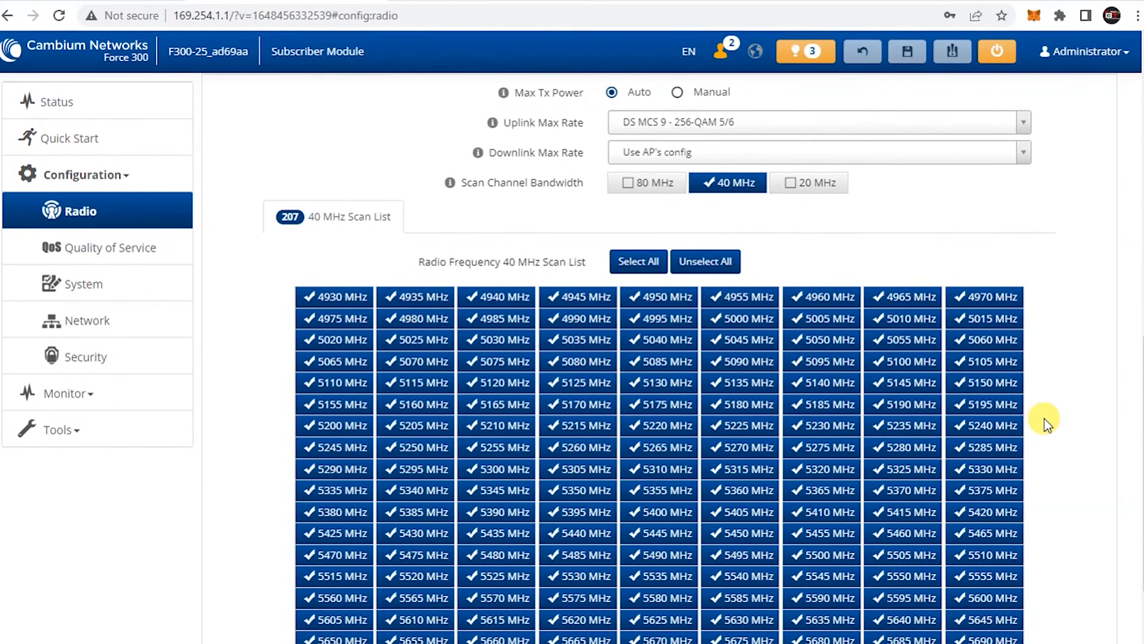
scroll(1044, 417, "down", 3)
Switch the network IP assignment to static with address 10.0.2.12
scroll(1042, 411, "up", 14)
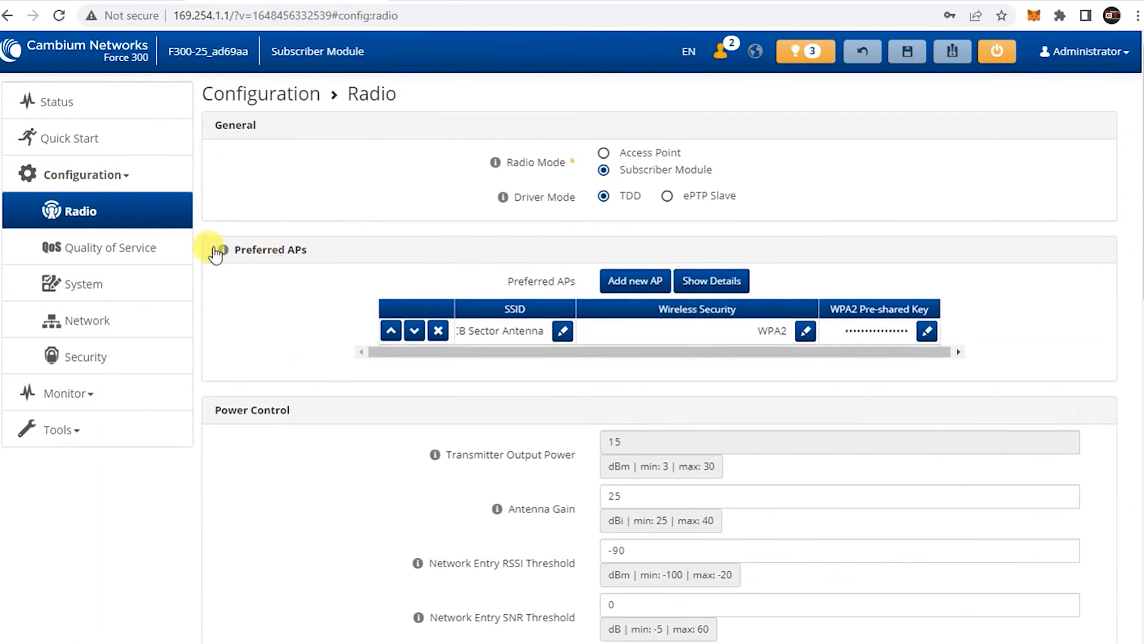
left_click(86, 320)
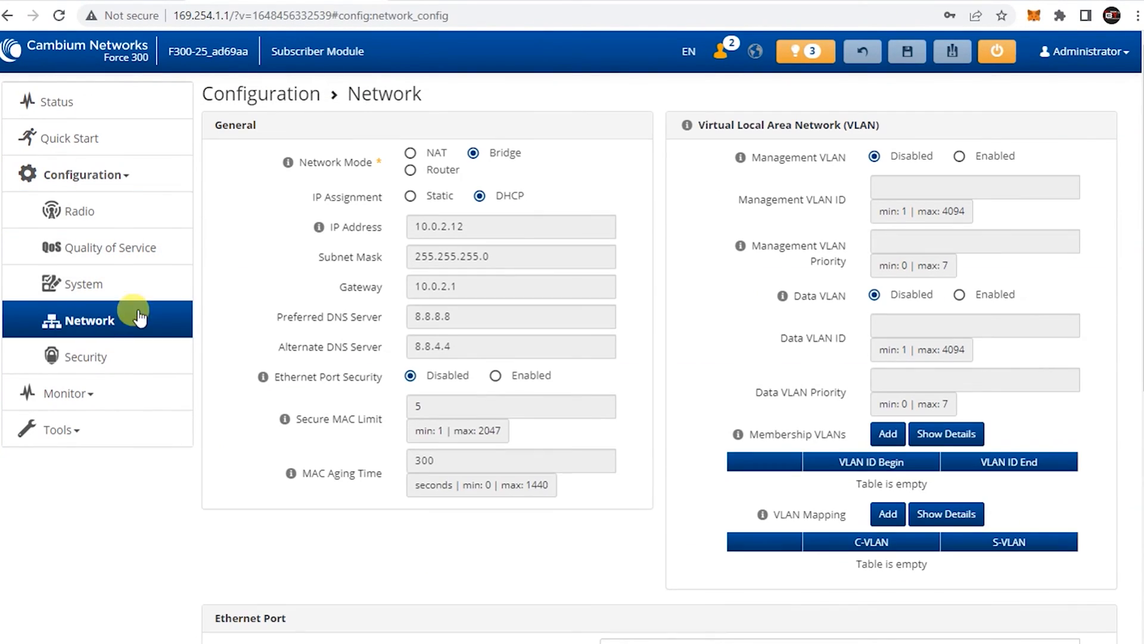
left_click(410, 197)
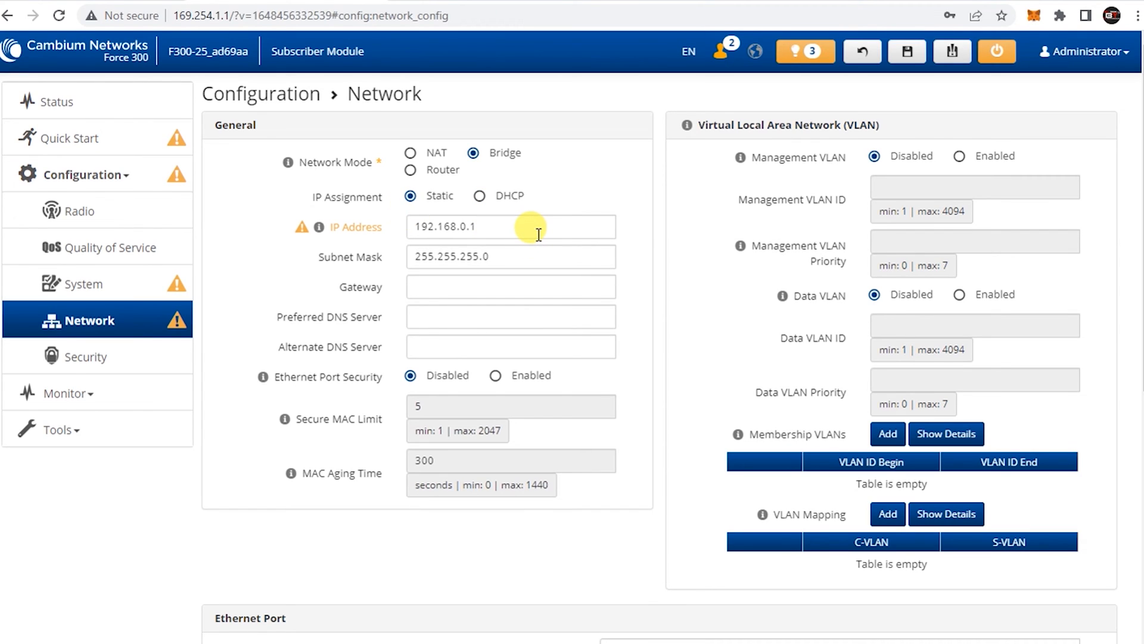
double_click(444, 234)
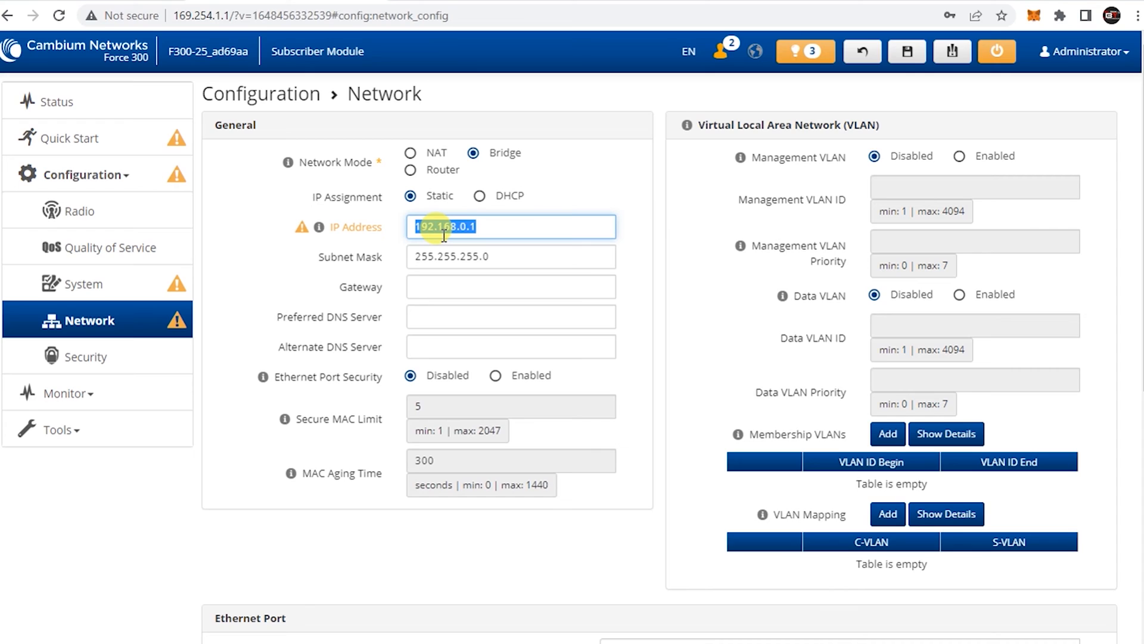
type("10.0.2.12")
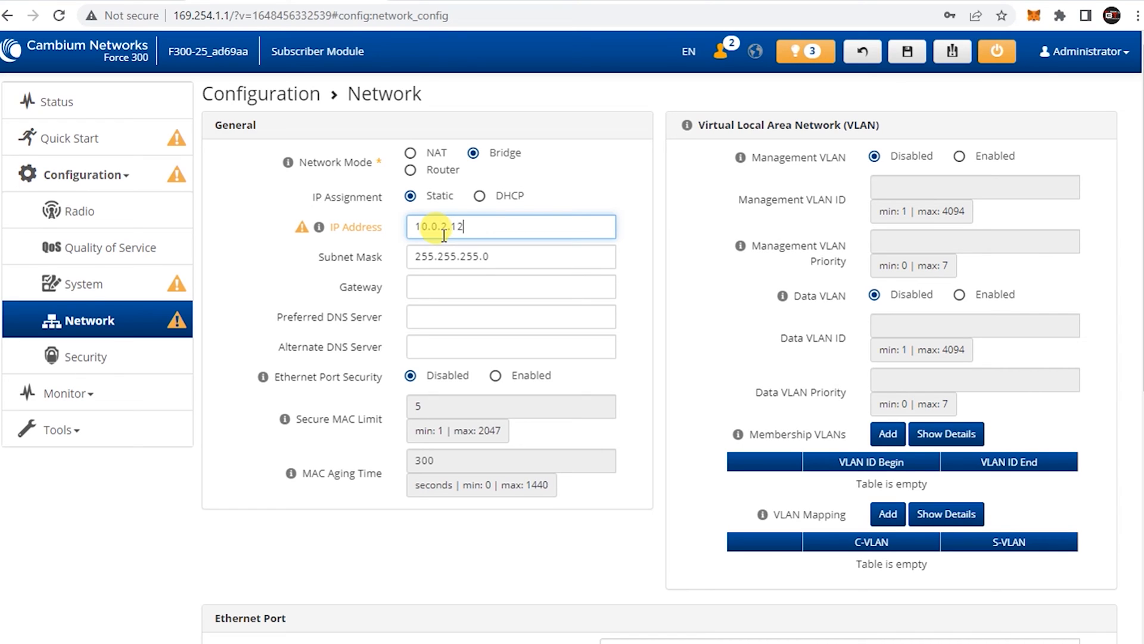
left_click(567, 198)
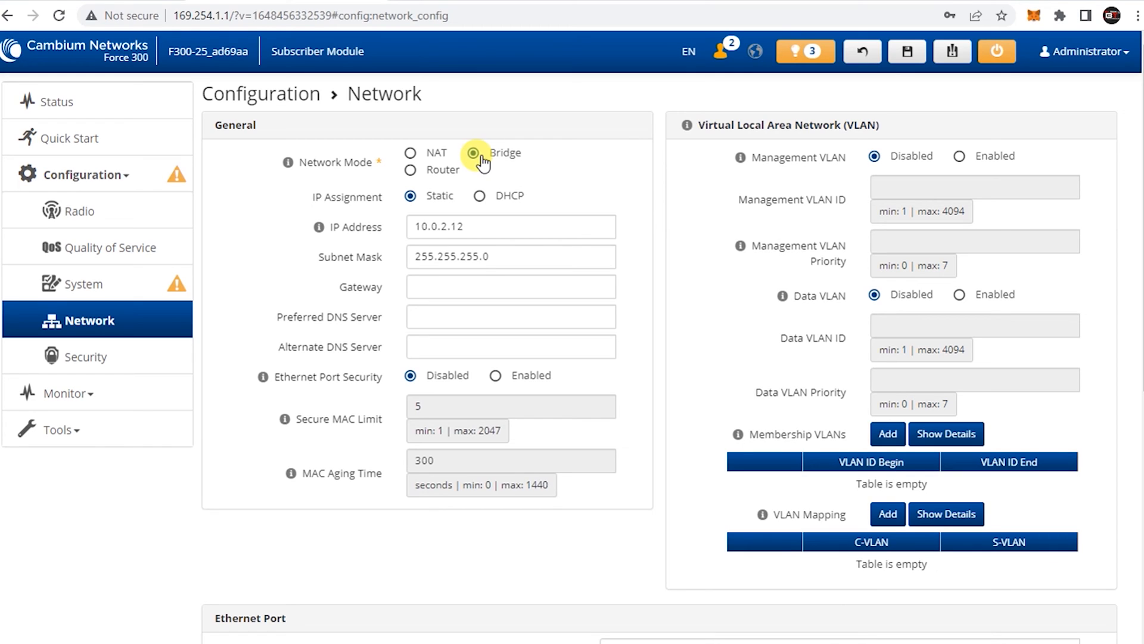
Set gateway 10.0.2.1 and DNS servers 8.8.8.8 and 8.8.4.4
left_click(449, 285)
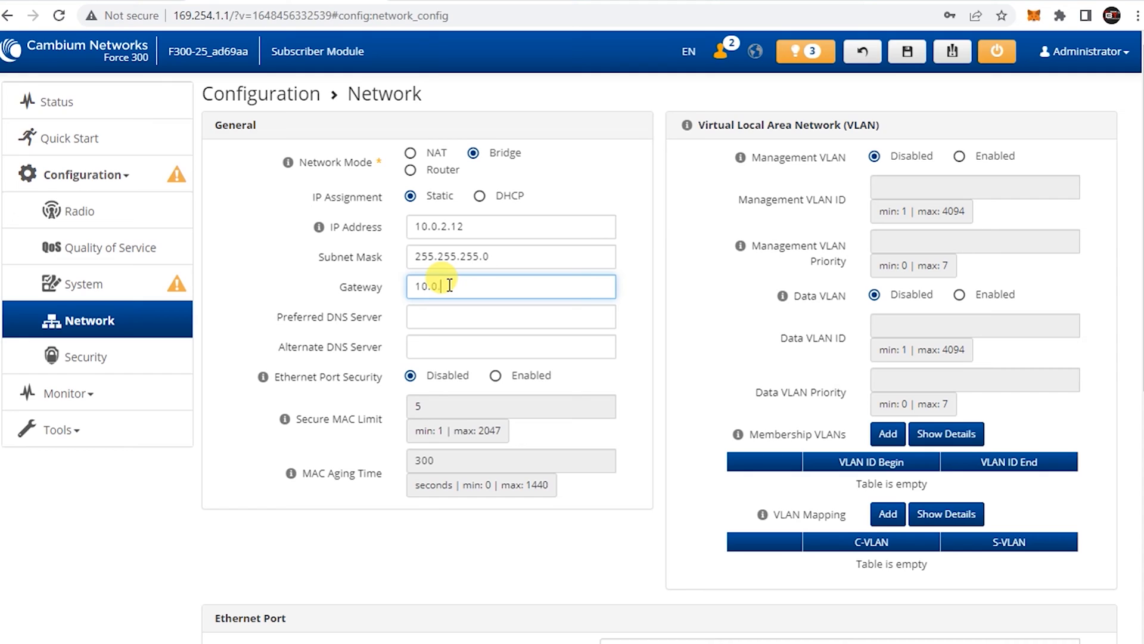
left_click(465, 315)
type("8.8.8.")
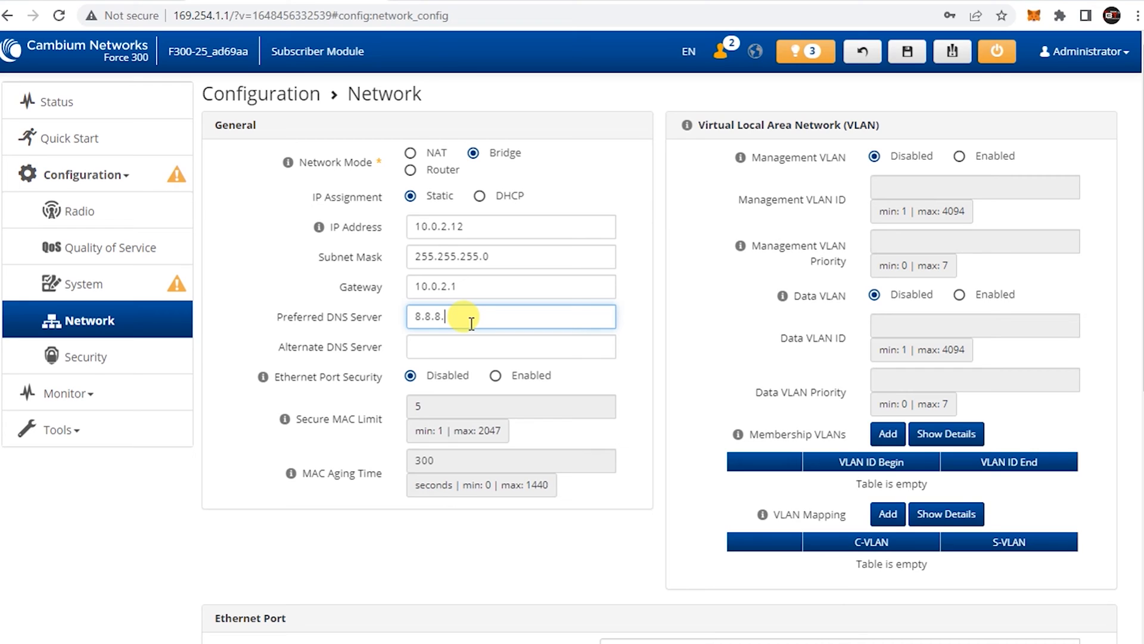
type("8")
left_click(459, 348)
type("8.8.4.4")
left_click(633, 301)
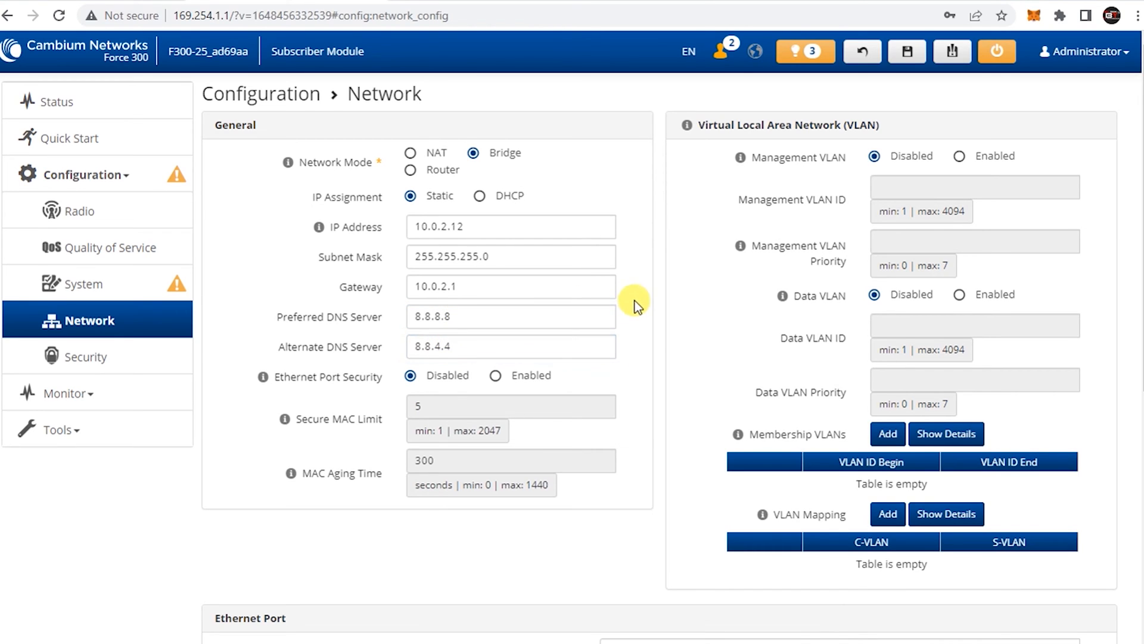
Save and apply the network settings, then go to the System page
scroll(634, 301, "down", 1)
scroll(658, 323, "up", 1)
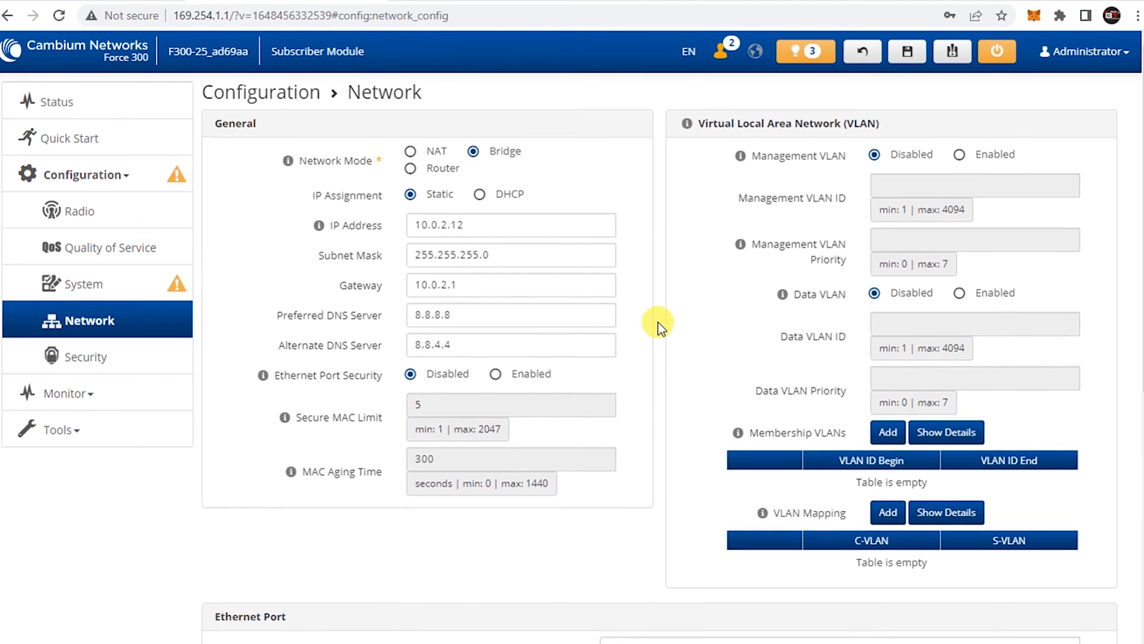
left_click(903, 57)
left_click(650, 232)
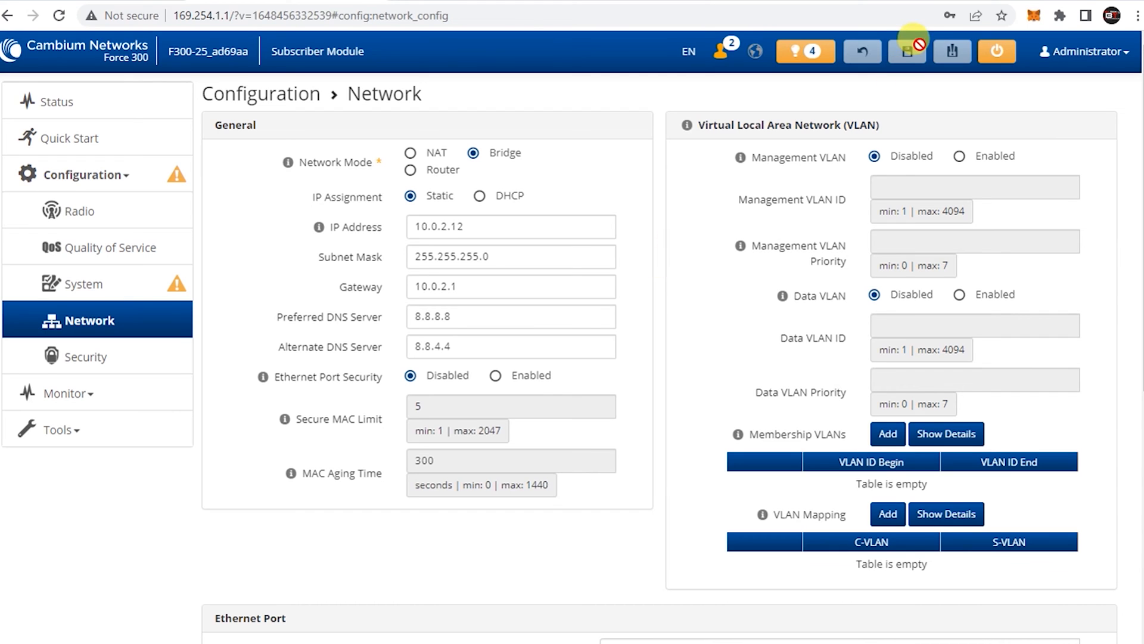
left_click(140, 285)
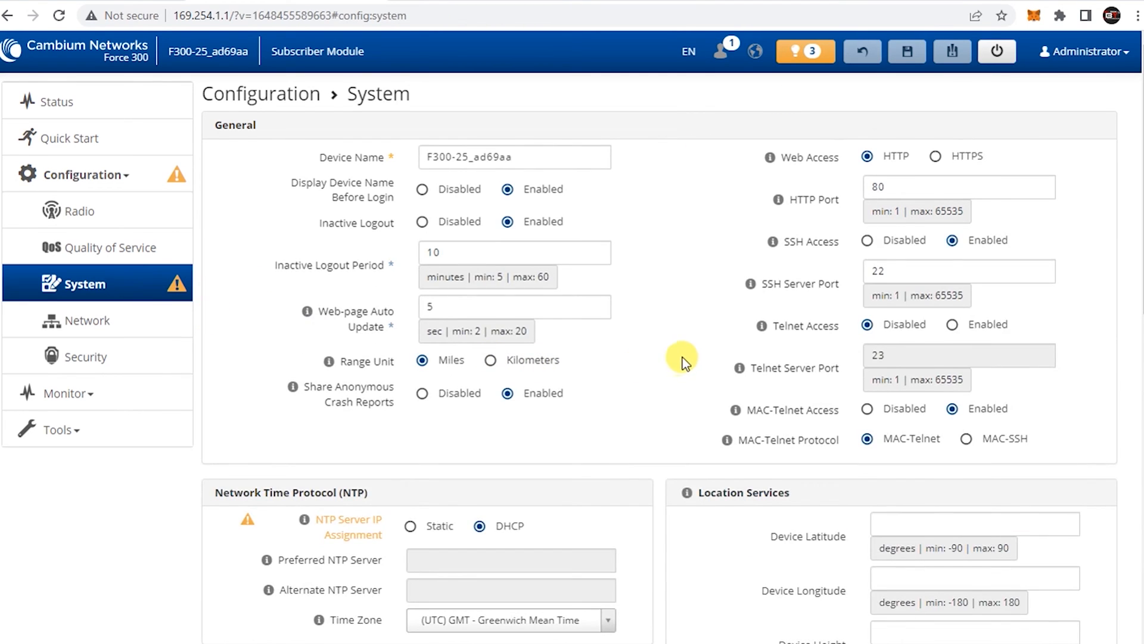
Set NTP server assignment to Static and time zone to (UTC+08) PHT - Philippine Time
scroll(682, 357, "down", 3)
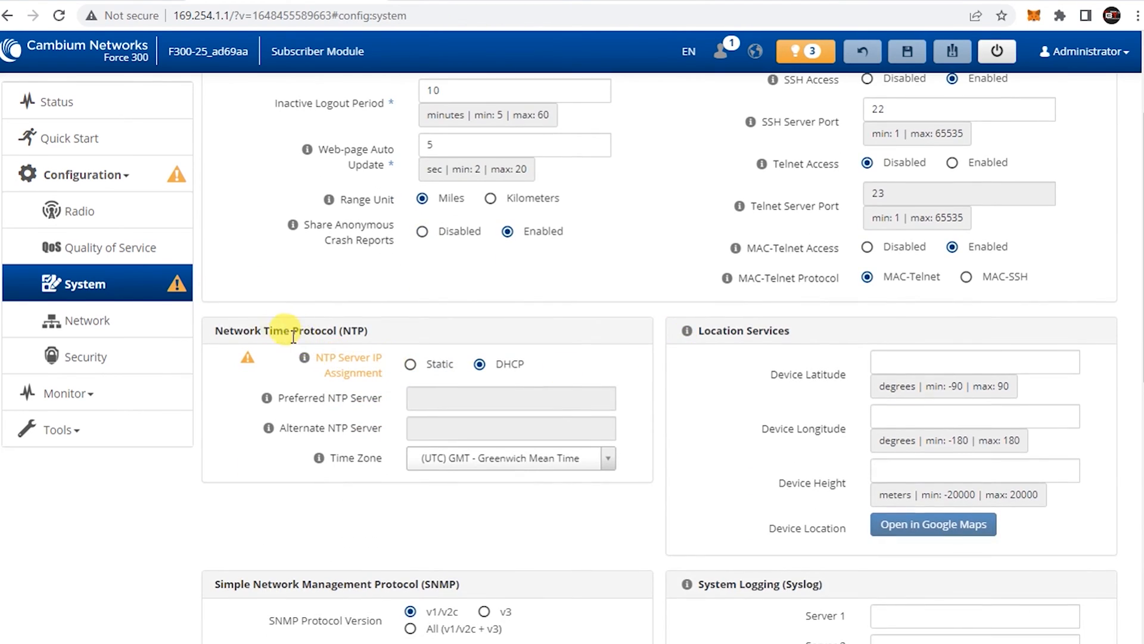
left_click(410, 365)
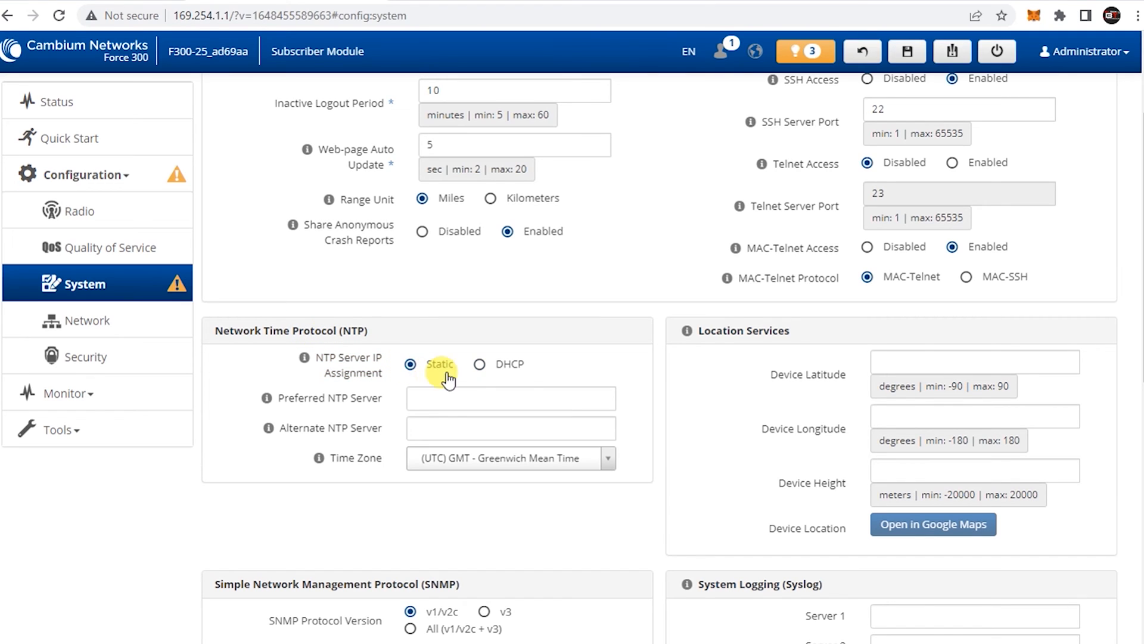
left_click(607, 464)
scroll(581, 527, "down", 3)
scroll(560, 536, "down", 15)
scroll(539, 545, "down", 8)
scroll(539, 556, "down", 8)
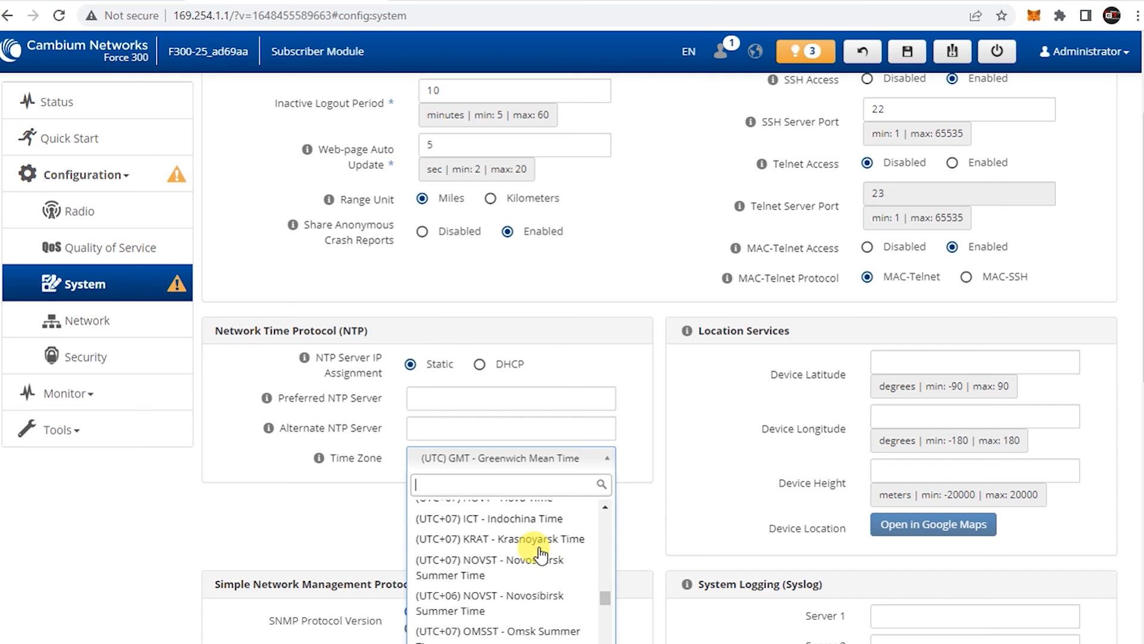
scroll(539, 557, "down", 6)
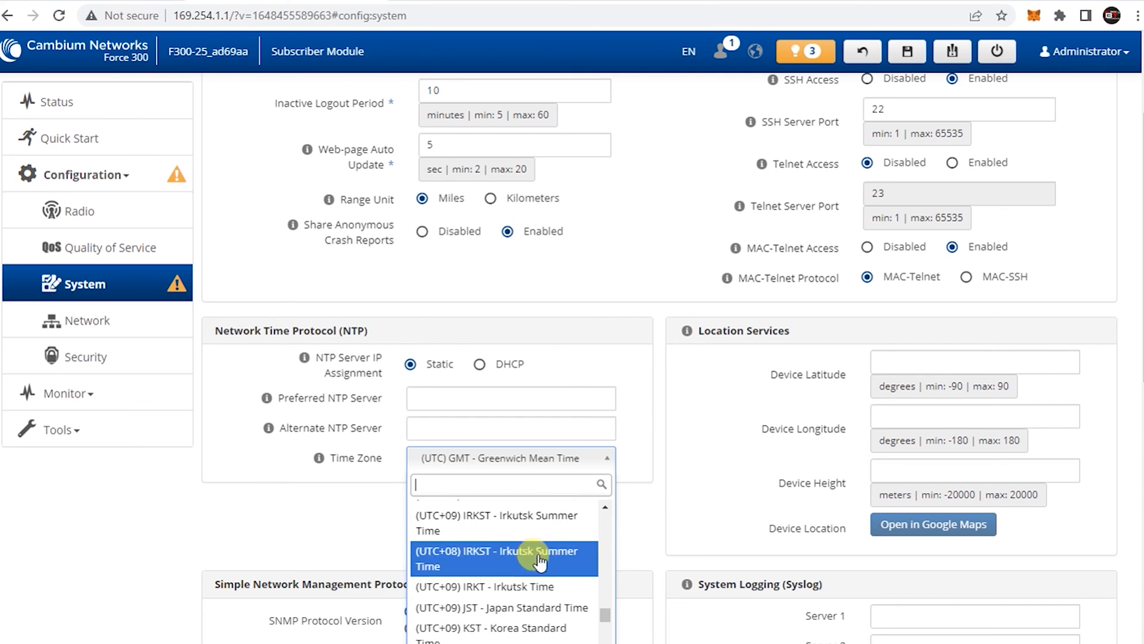
scroll(549, 569, "up", 1)
scroll(536, 572, "up", 3)
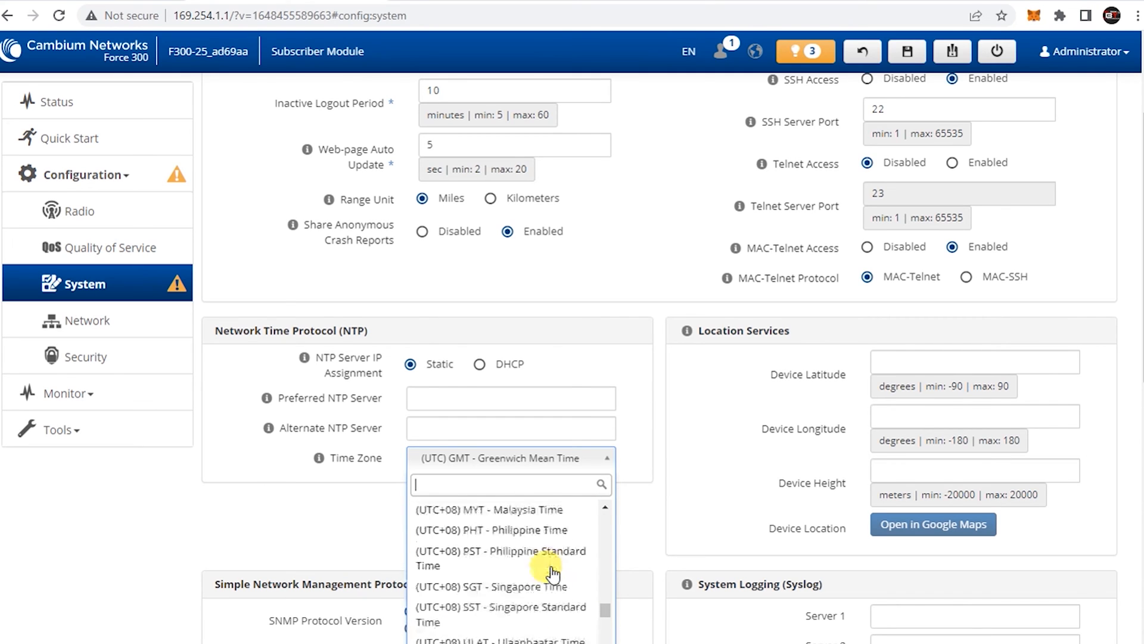
left_click(476, 540)
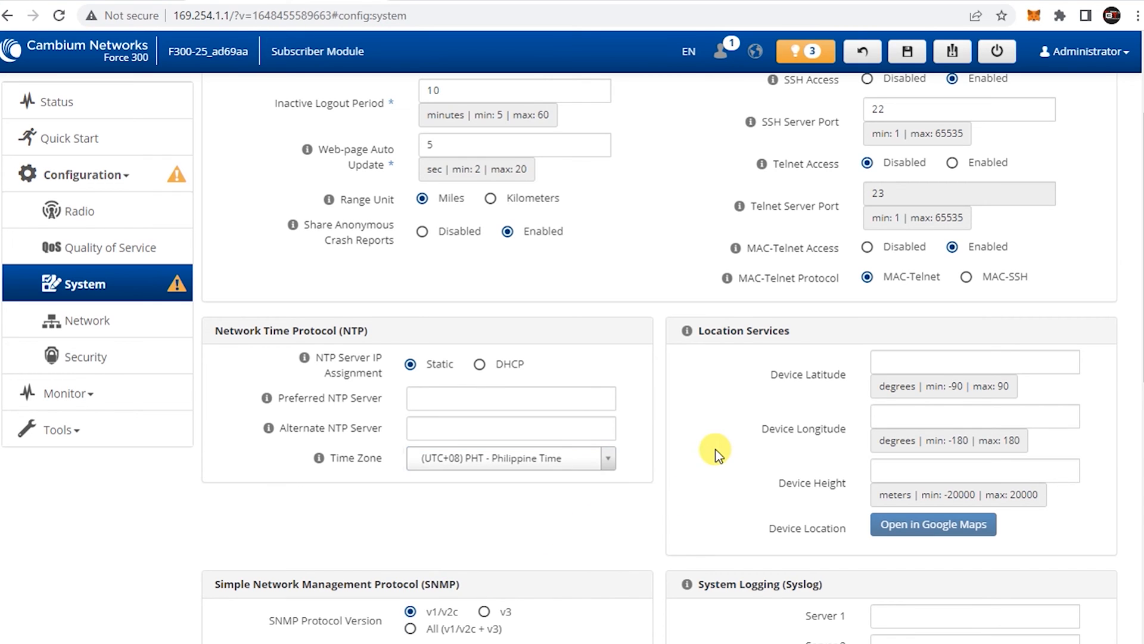
Rename the device to 'CB Station Antenna'
scroll(705, 455, "up", 3)
left_click_drag(533, 157, 487, 157)
left_click_drag(381, 160, 364, 162)
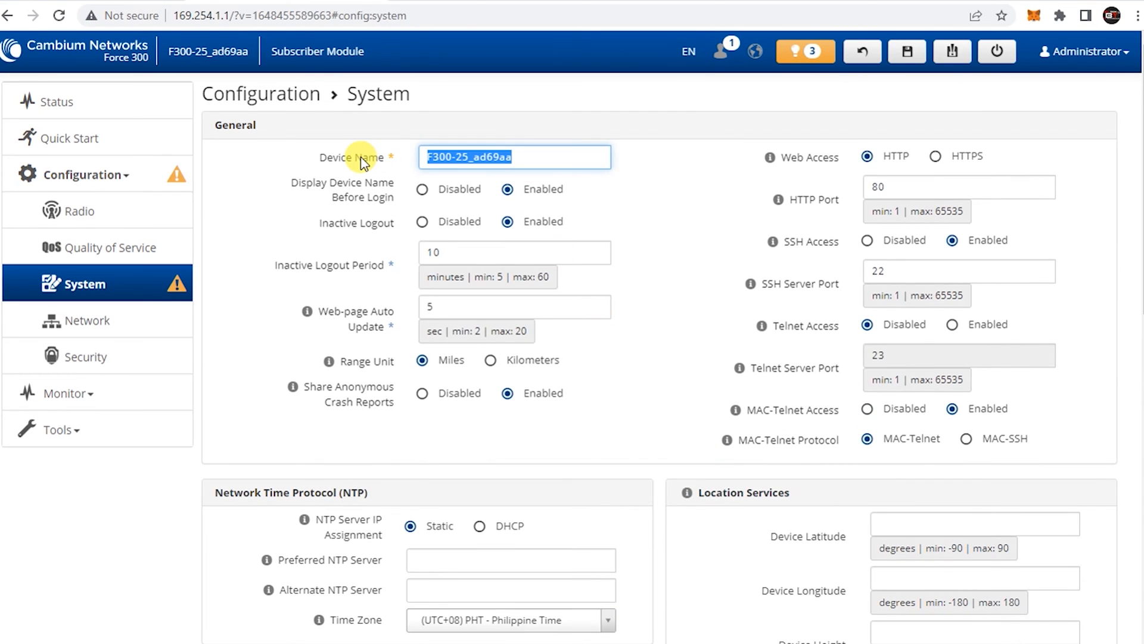
type("CB ")
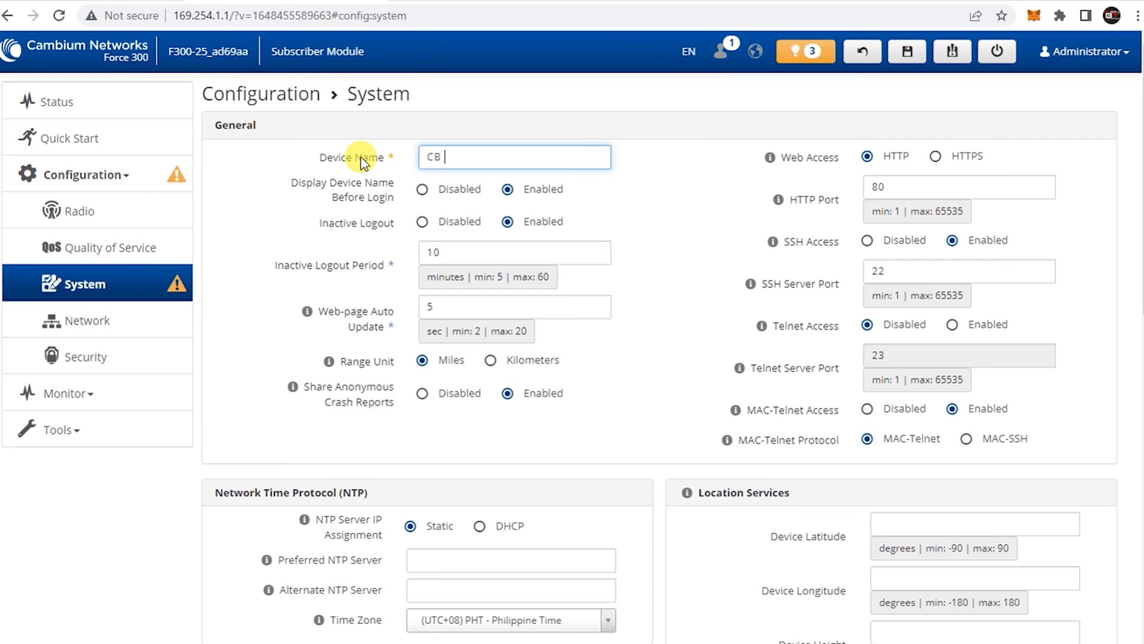
type("Station Antenna")
left_click(700, 205)
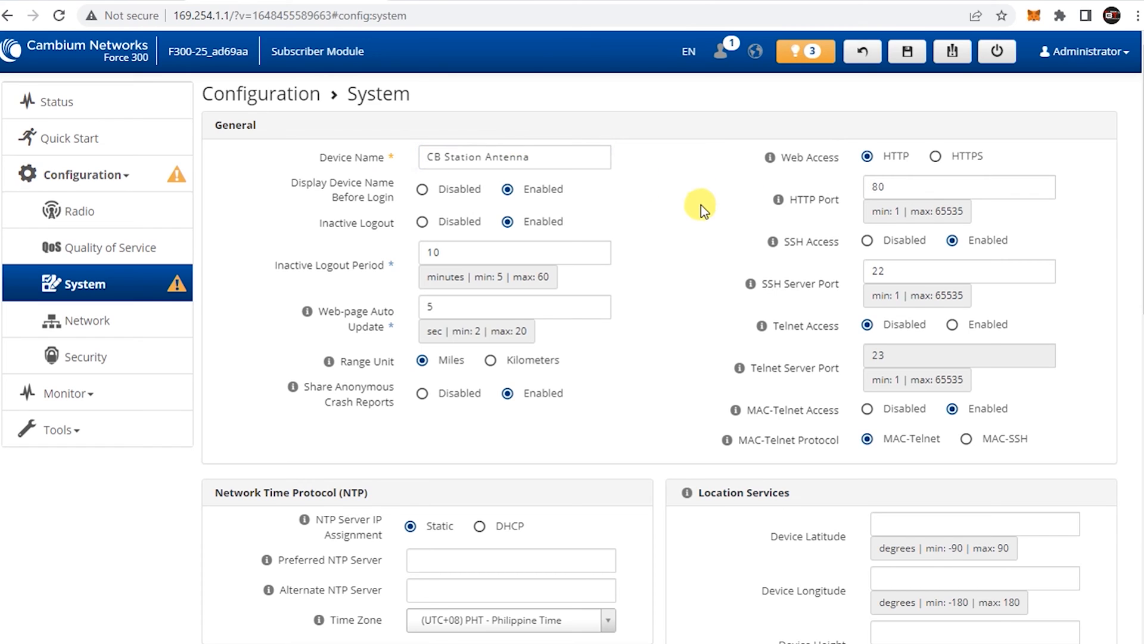
scroll(700, 205, "down", 12)
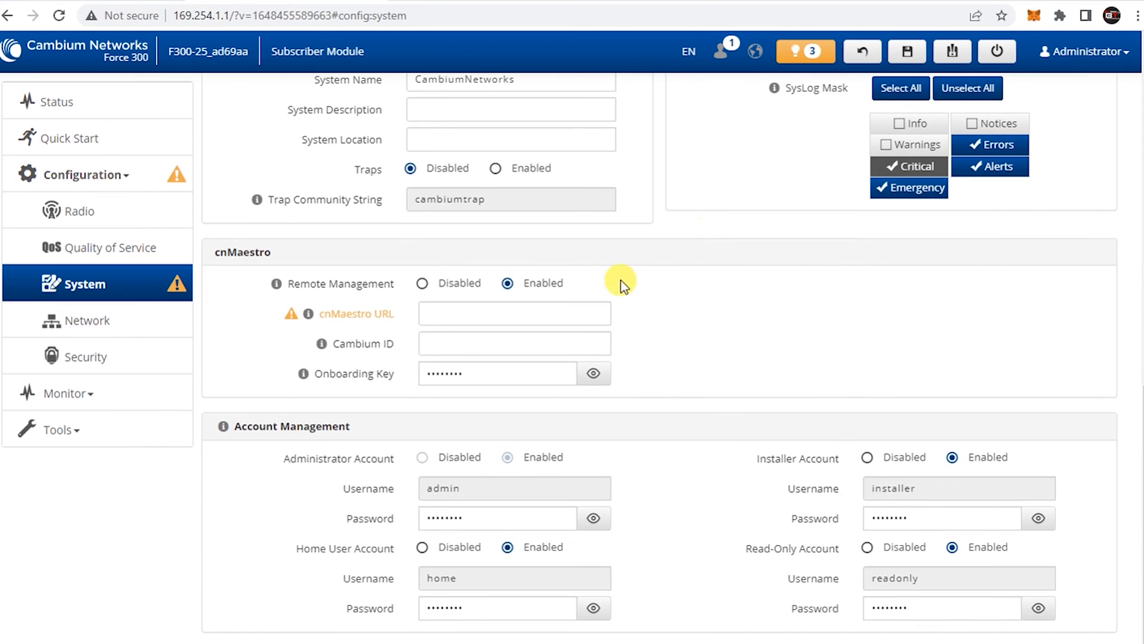
Paste the copied Cambium website address into the cnMaestro URL field
left_click(503, 311)
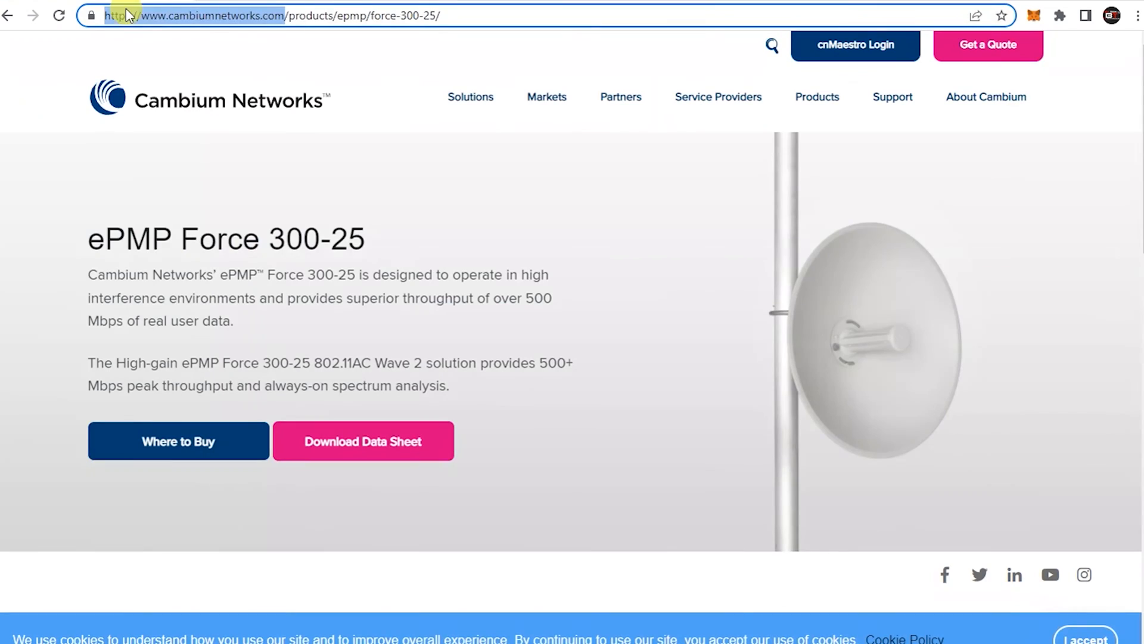
left_click_drag(122, 15, 214, 9)
right_click(214, 10)
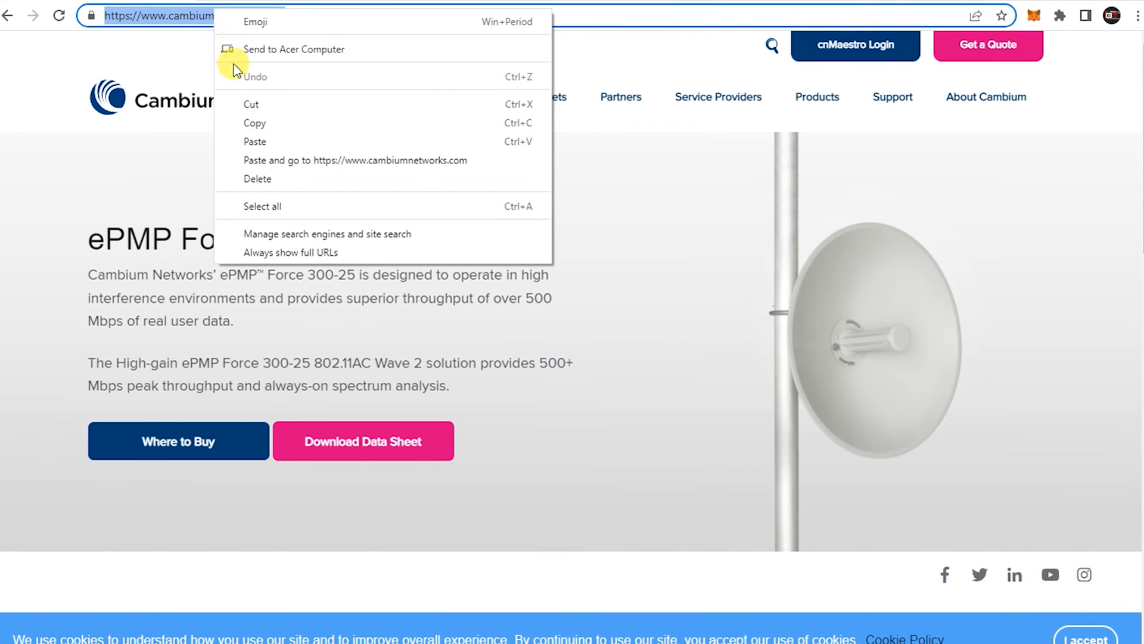
left_click(245, 123)
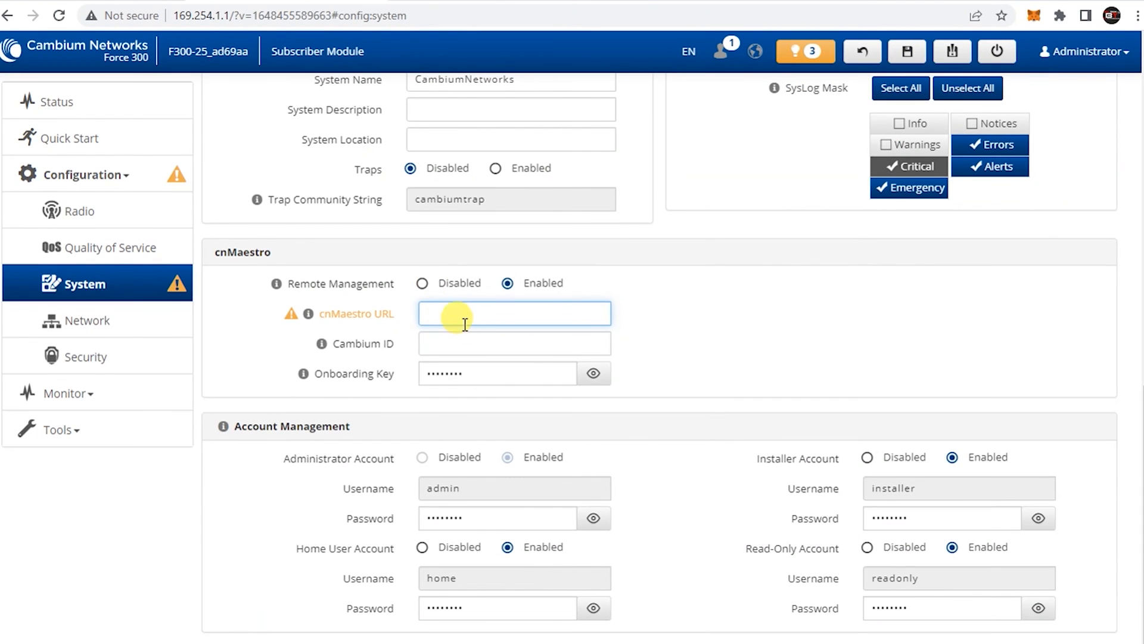
key("ctrl+v")
left_click(694, 316)
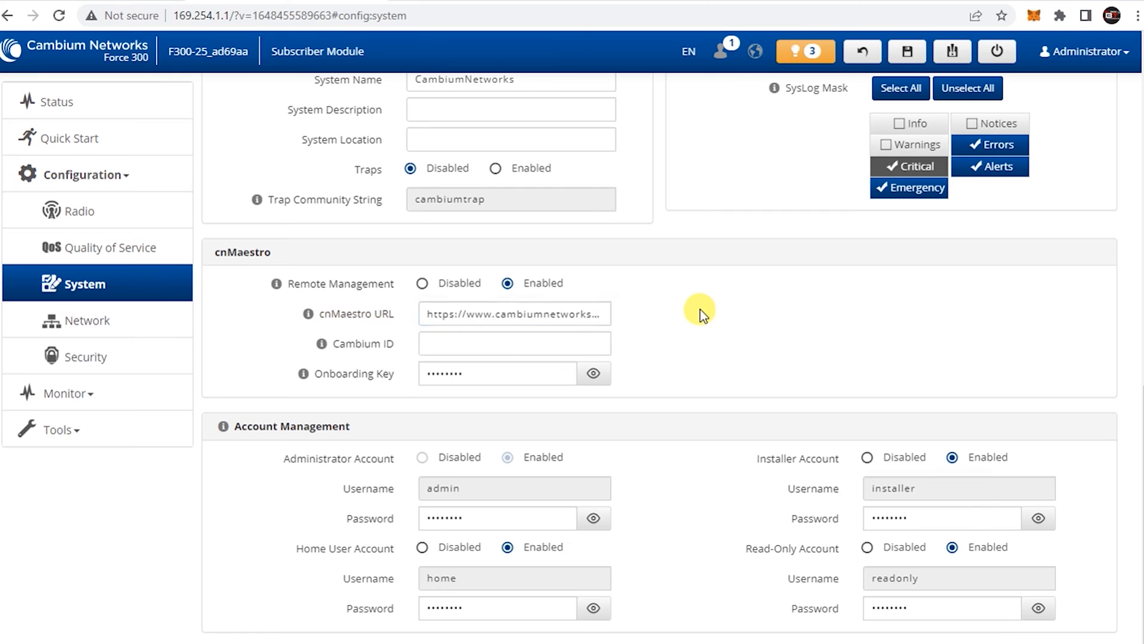
Copy the wireless password from the notes for the administrator password
scroll(689, 298, "down", 1)
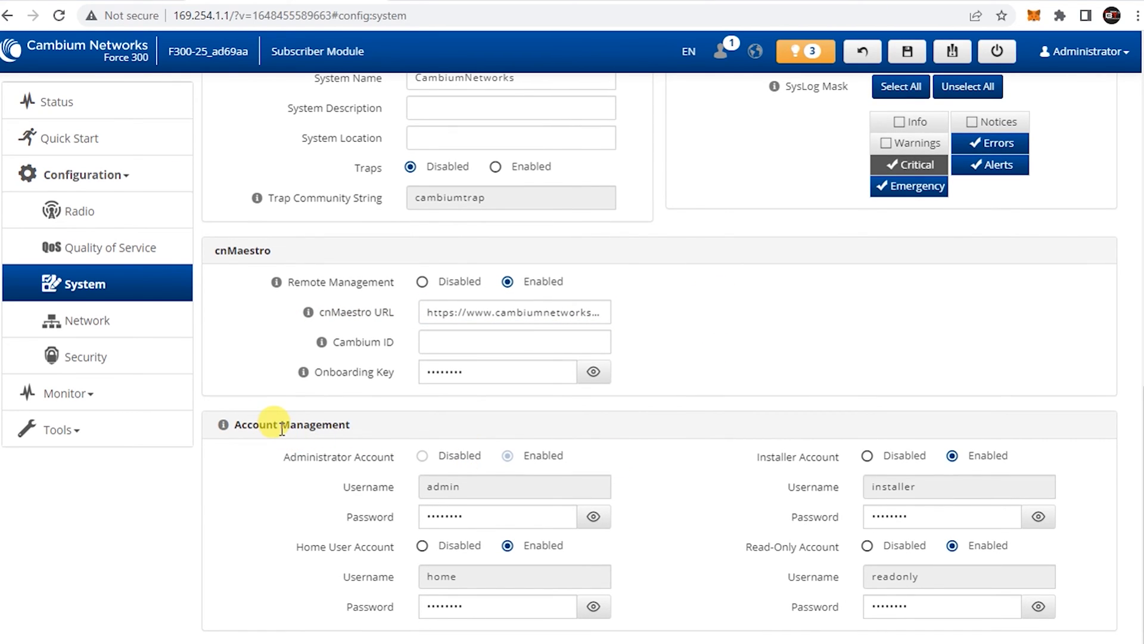
left_click(546, 519)
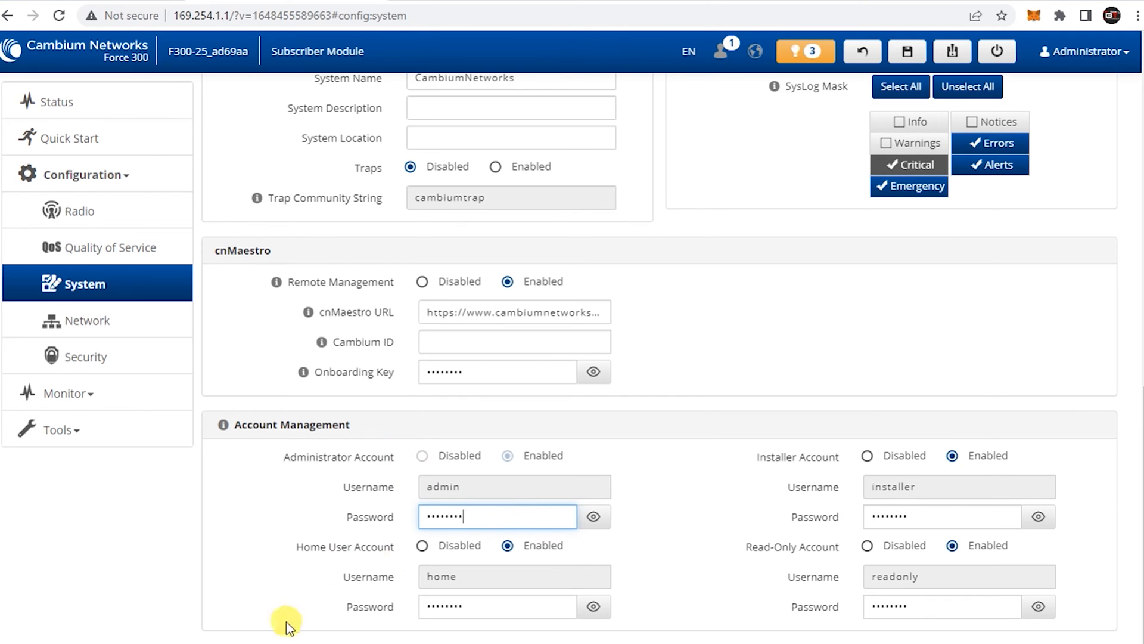
key("alt+Tab")
left_click(295, 404)
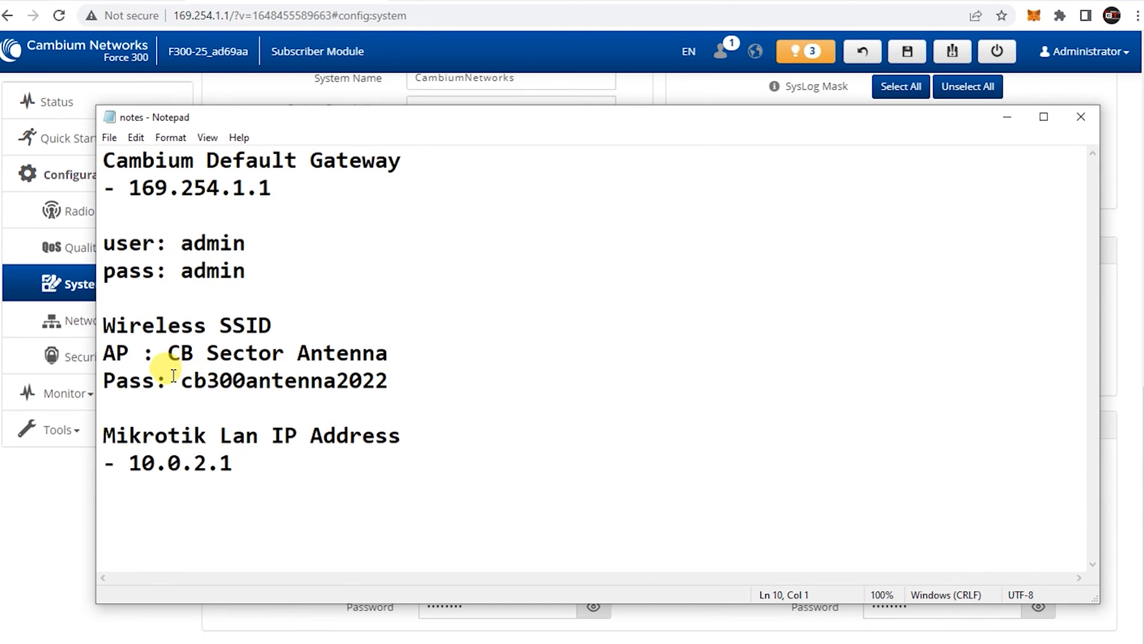
left_click_drag(180, 382, 391, 364)
right_click(348, 373)
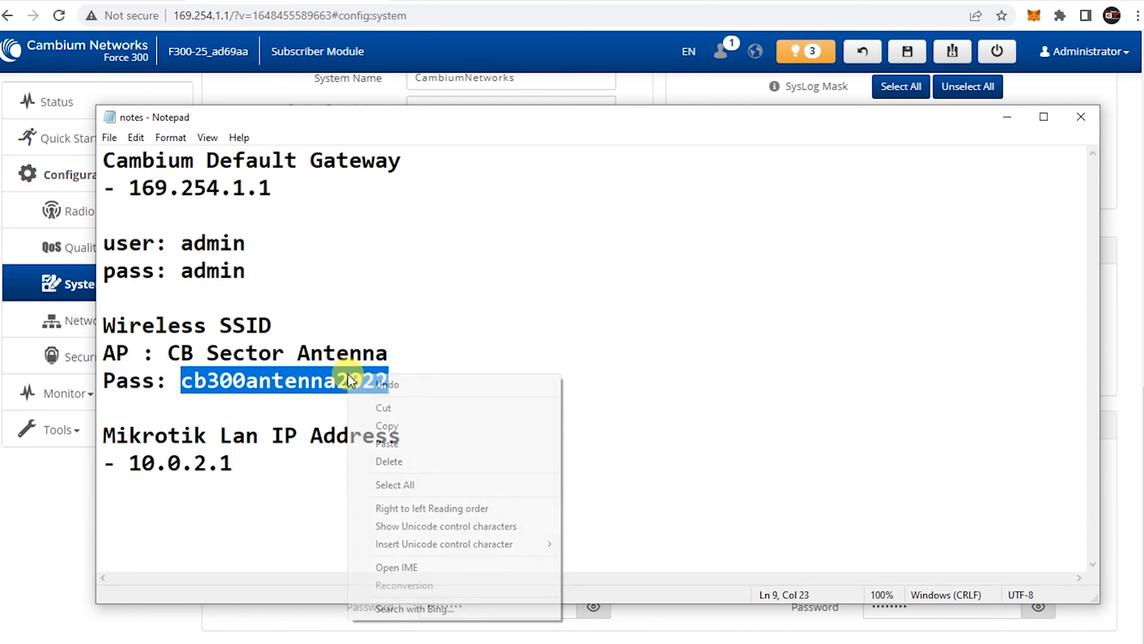
left_click(376, 427)
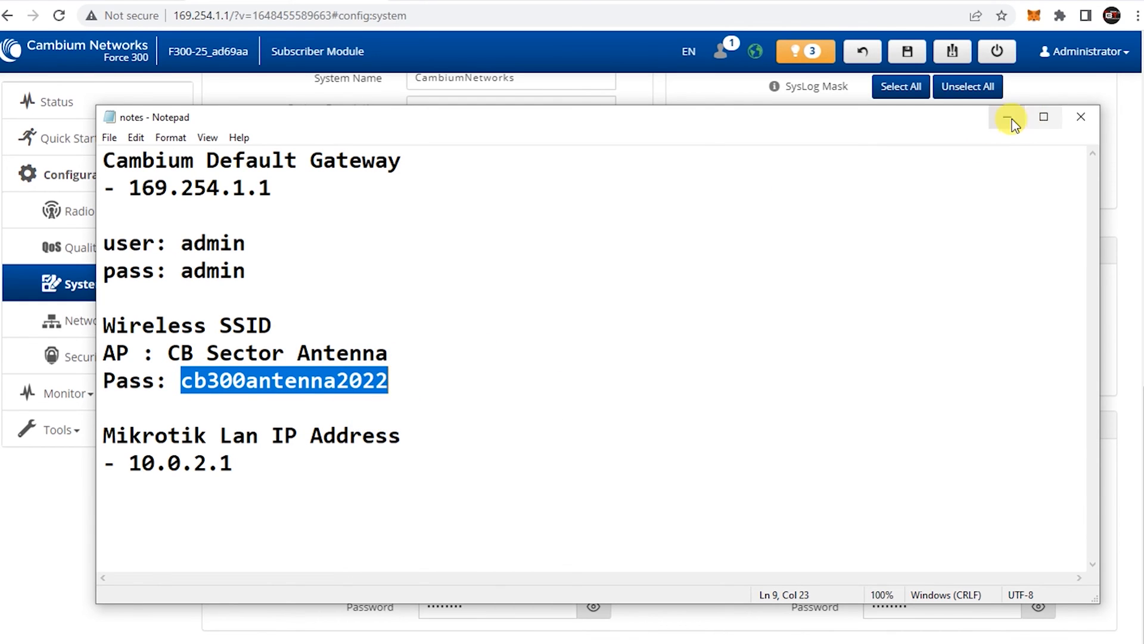
Replace the old administrator password with the copied wireless password
left_click(1007, 116)
left_click_drag(485, 513, 401, 506)
key("BackSpace")
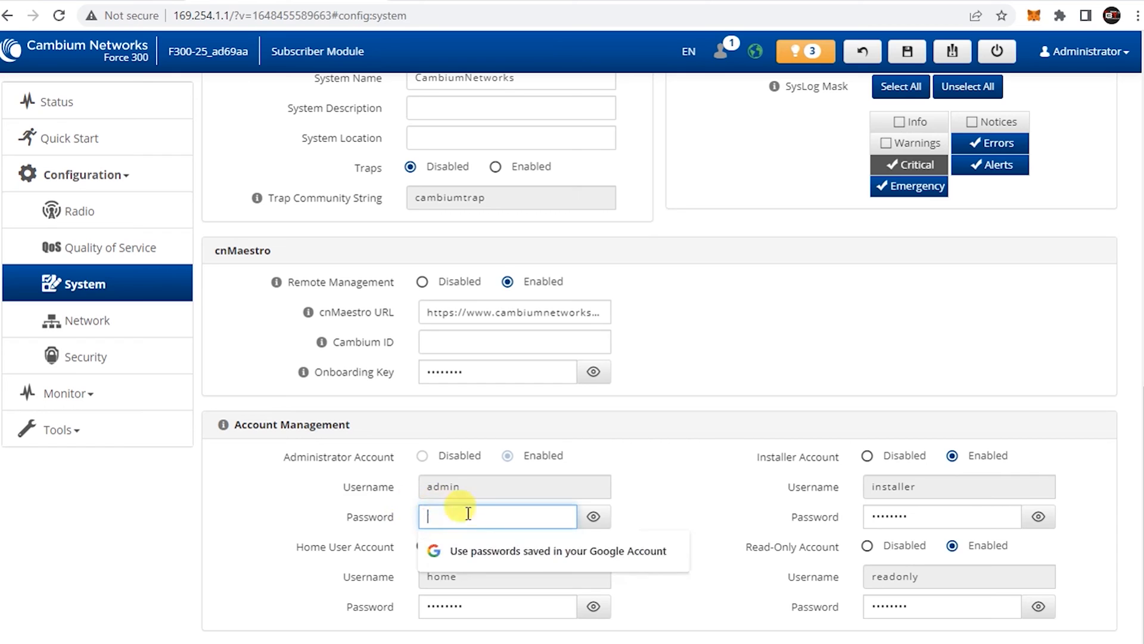
right_click(490, 517)
left_click(529, 365)
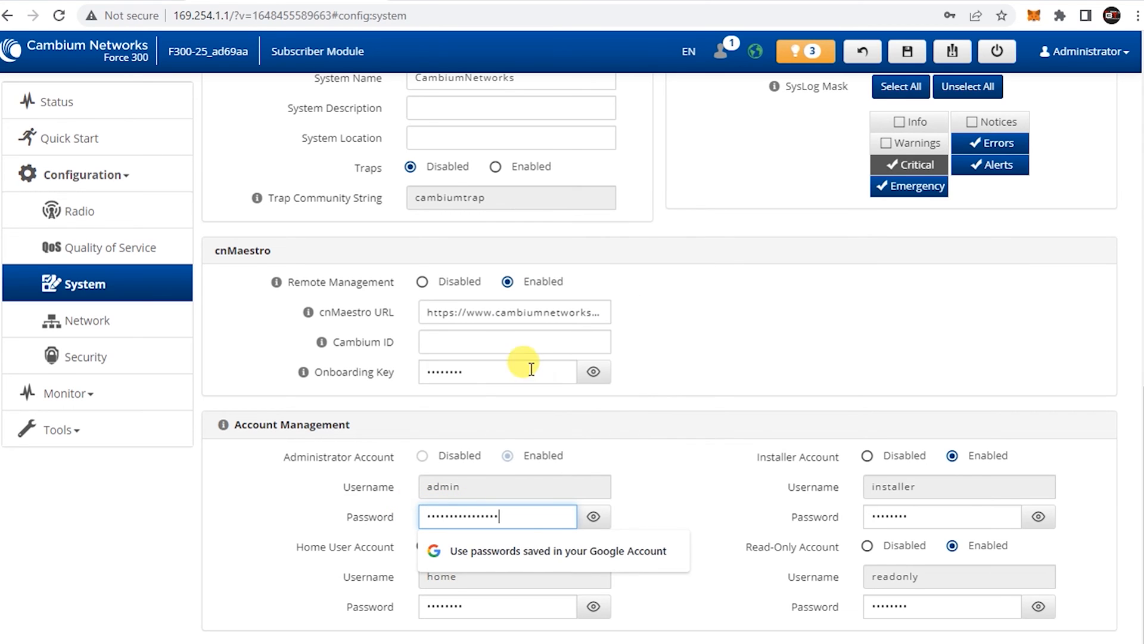
left_click(674, 495)
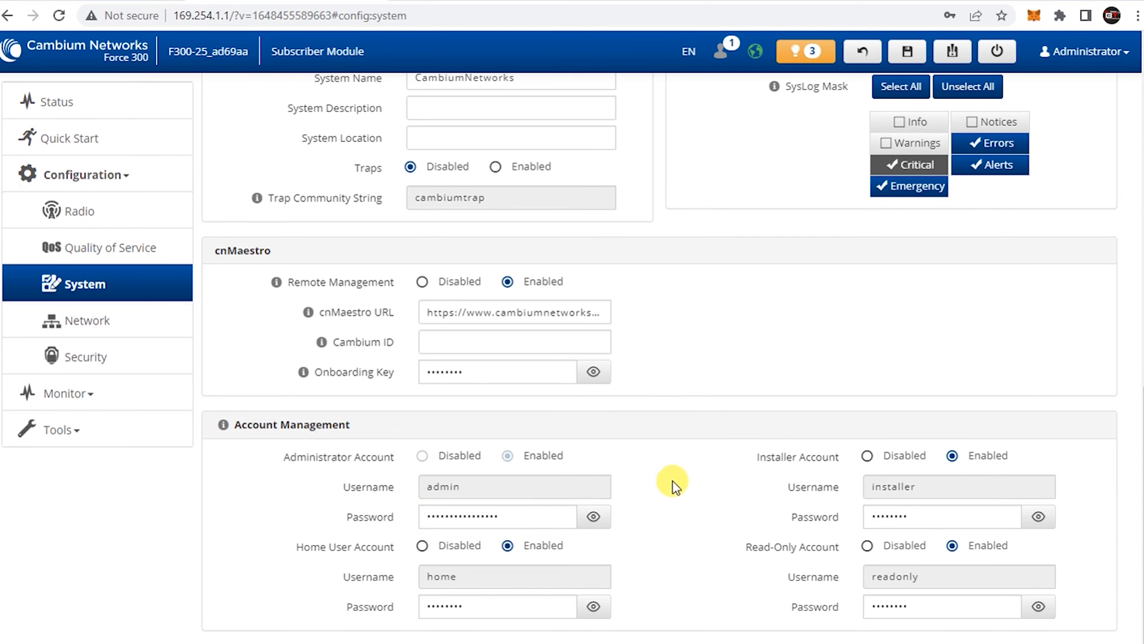
scroll(674, 481, "up", 10)
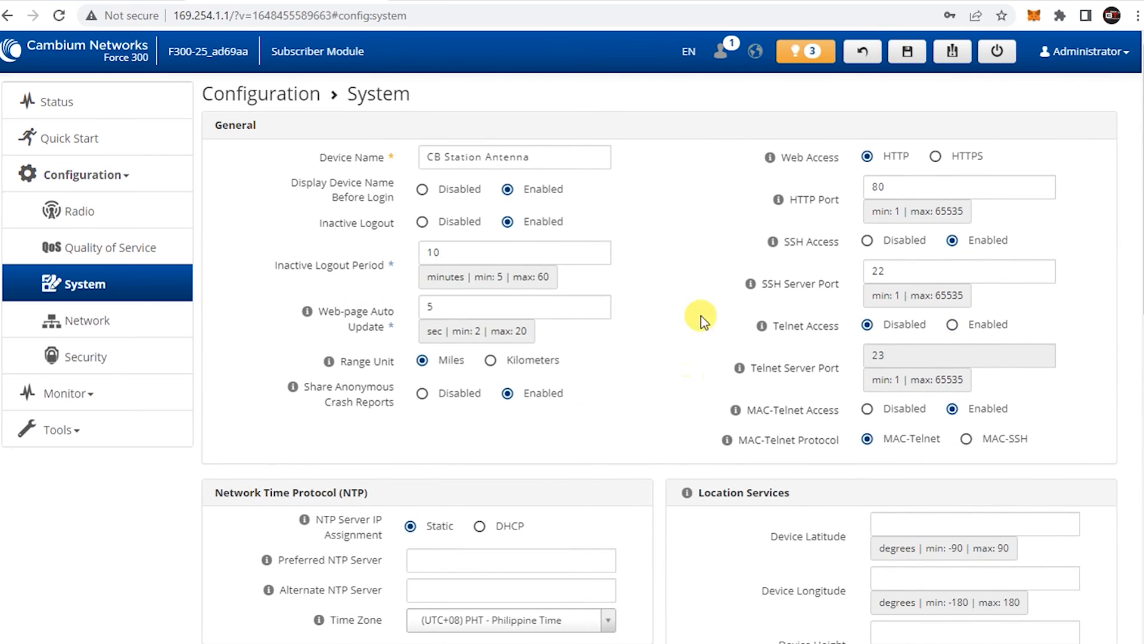
Save the System configuration changes
left_click(906, 51)
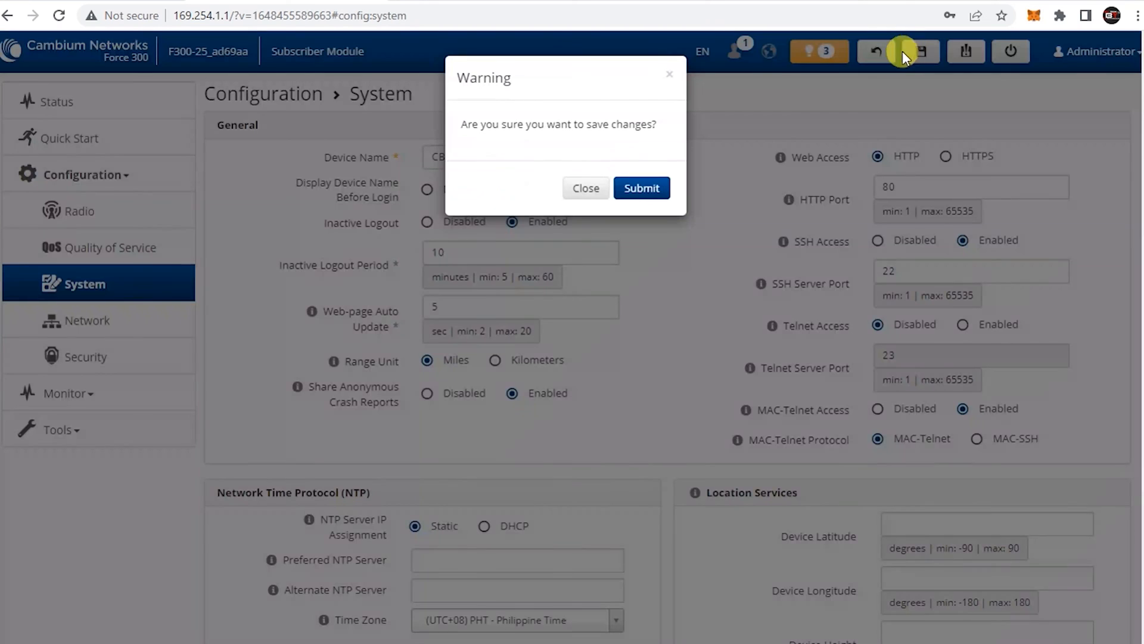
left_click(650, 189)
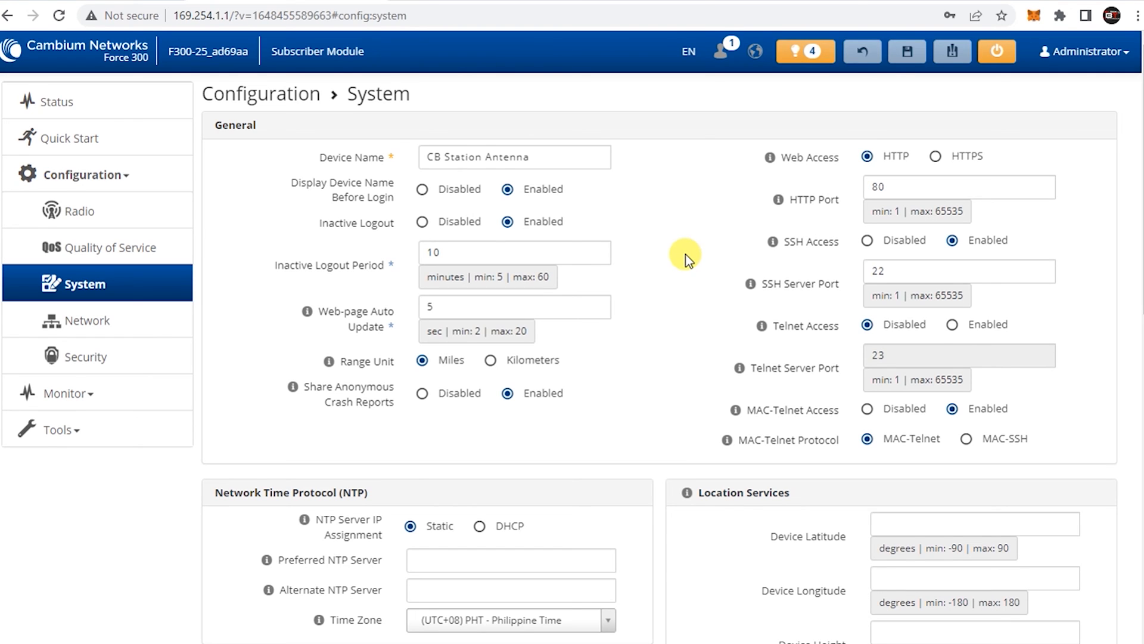
scroll(686, 254, "down", 5)
scroll(687, 255, "up", 5)
From the Status page, reboot the subscriber module and confirm
left_click(57, 102)
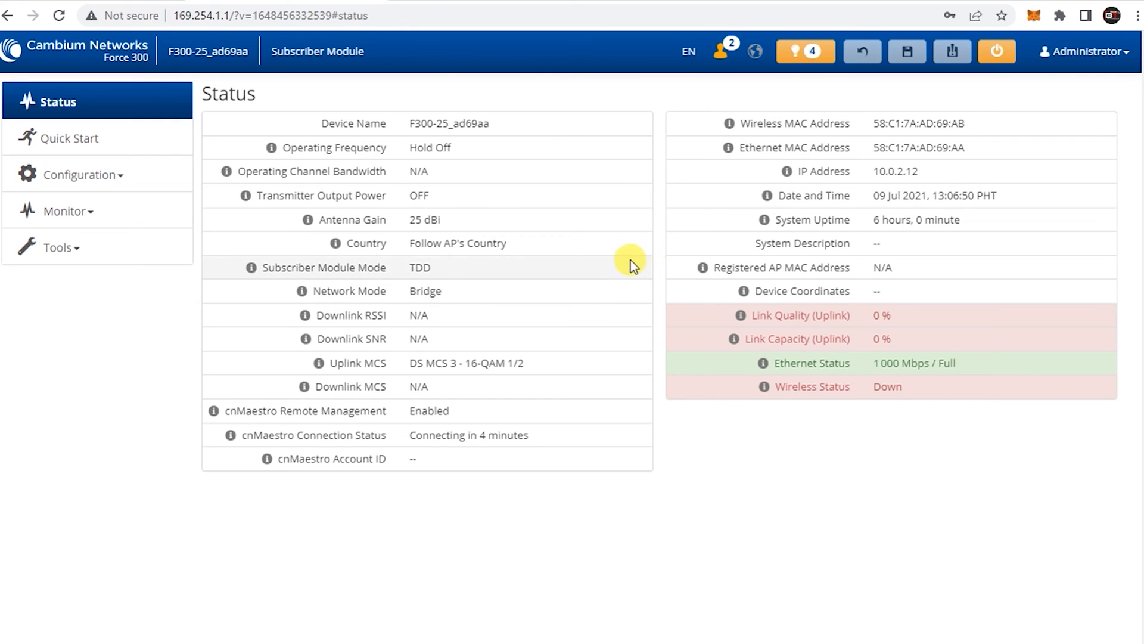
mouse_move(729, 147)
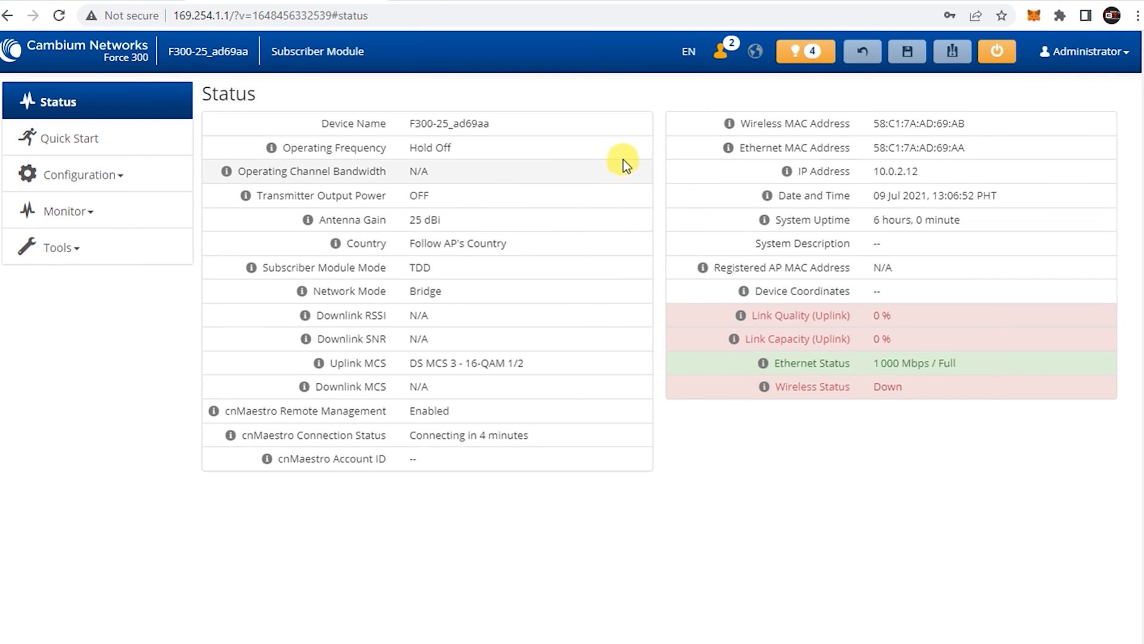
left_click(999, 55)
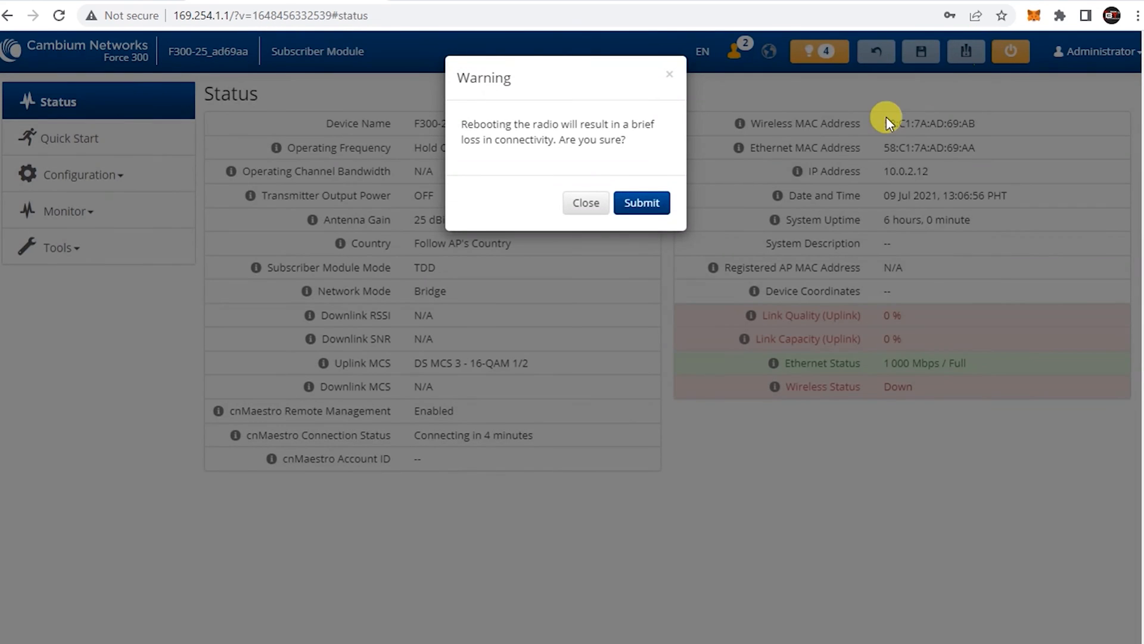
left_click(638, 202)
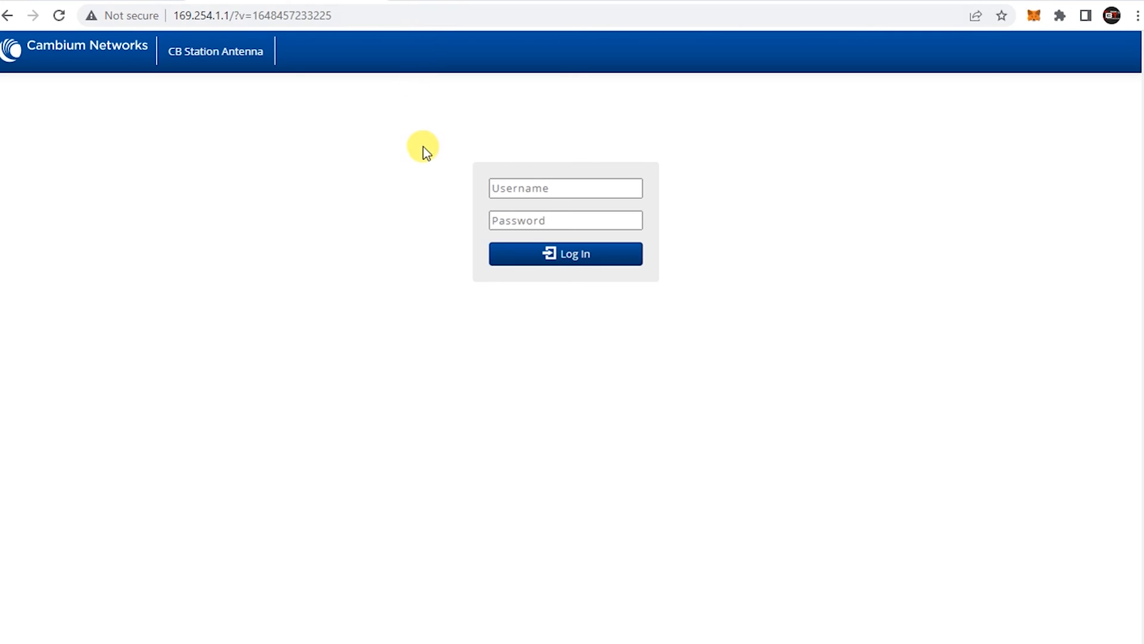
Load the access point at 10.0.2.11 in a new tab and enter username admin
left_click(405, 1)
left_click(404, 16)
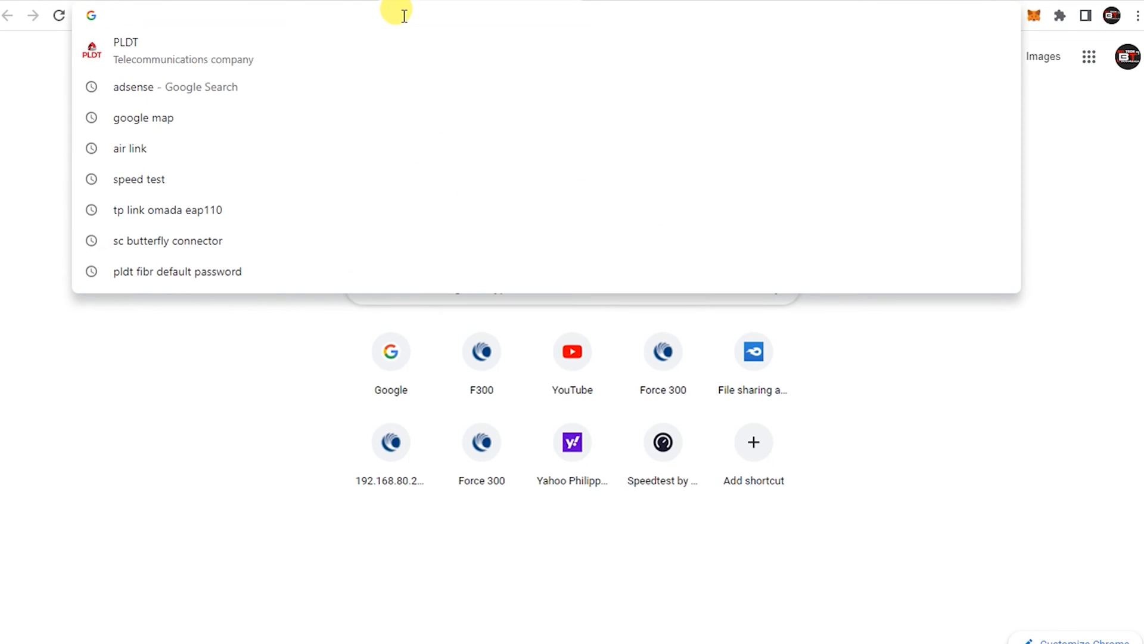
type("10")
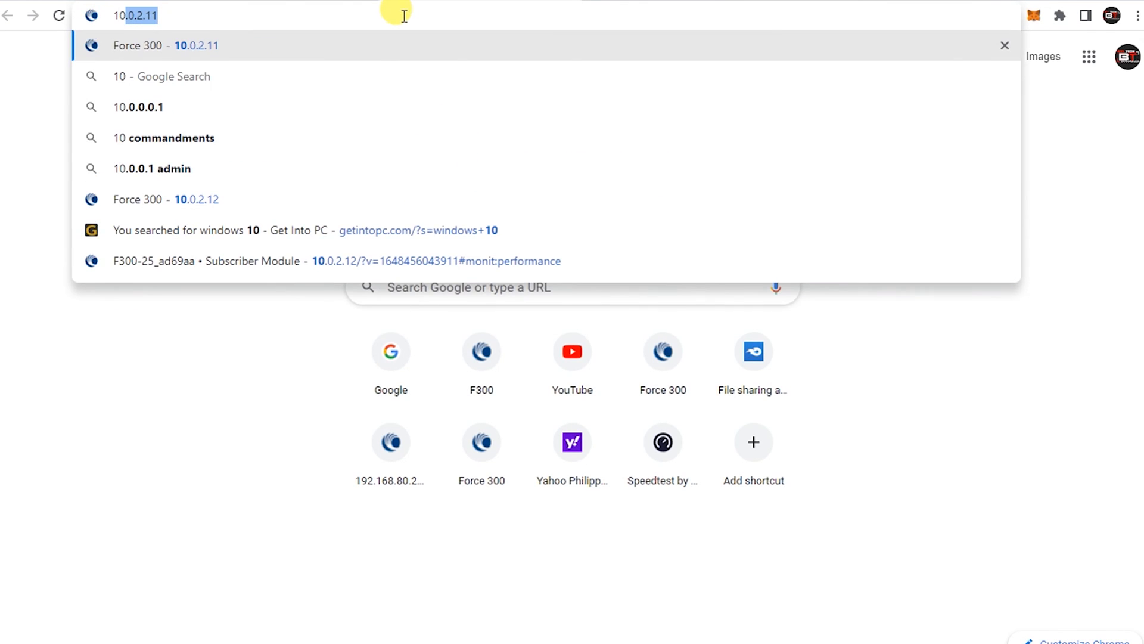
type(".0.2")
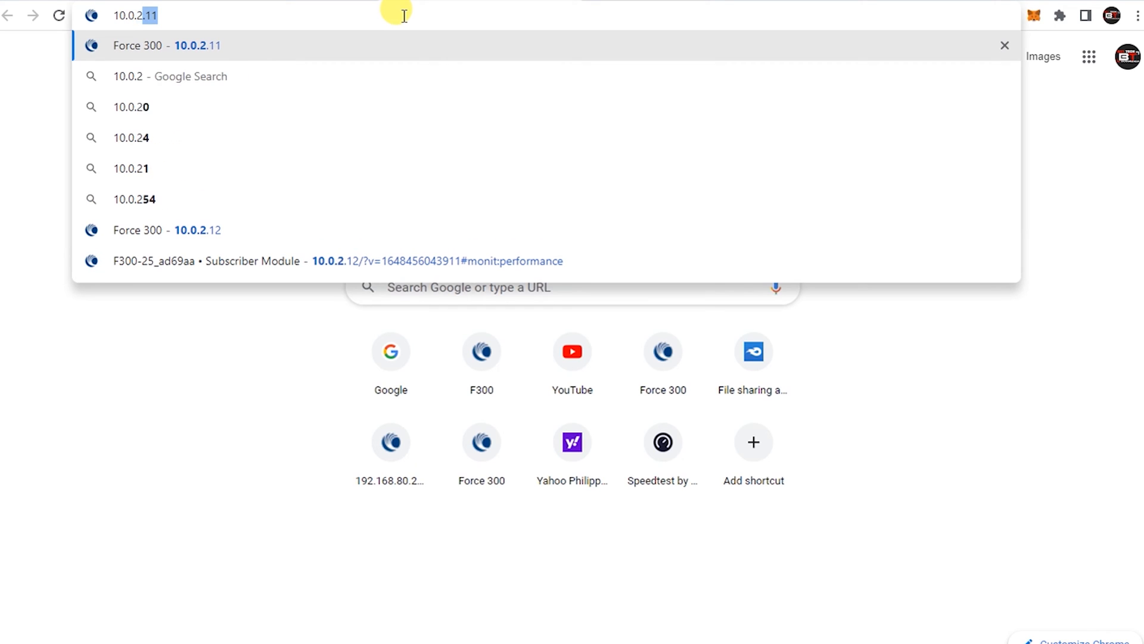
type(".")
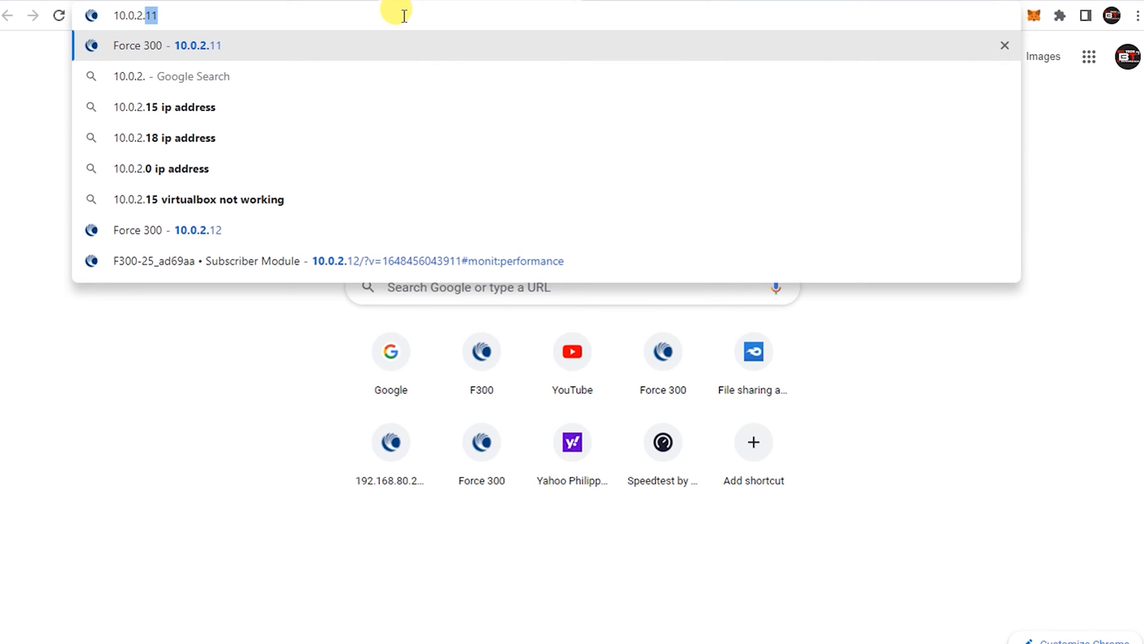
type("11")
key("Return")
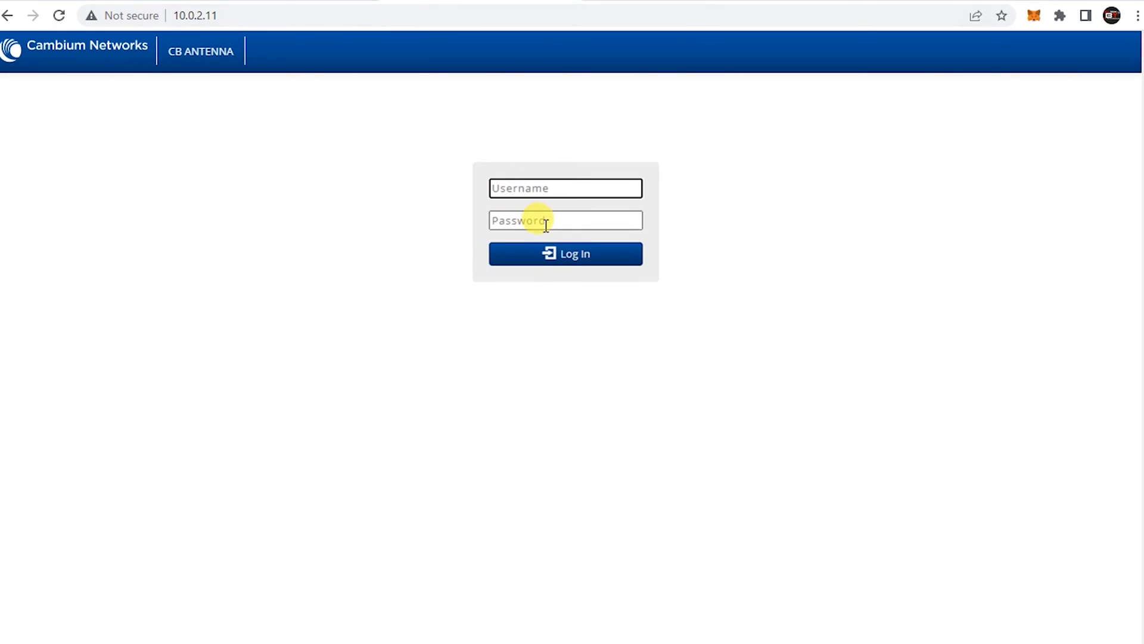
type("admin")
left_click(439, 249)
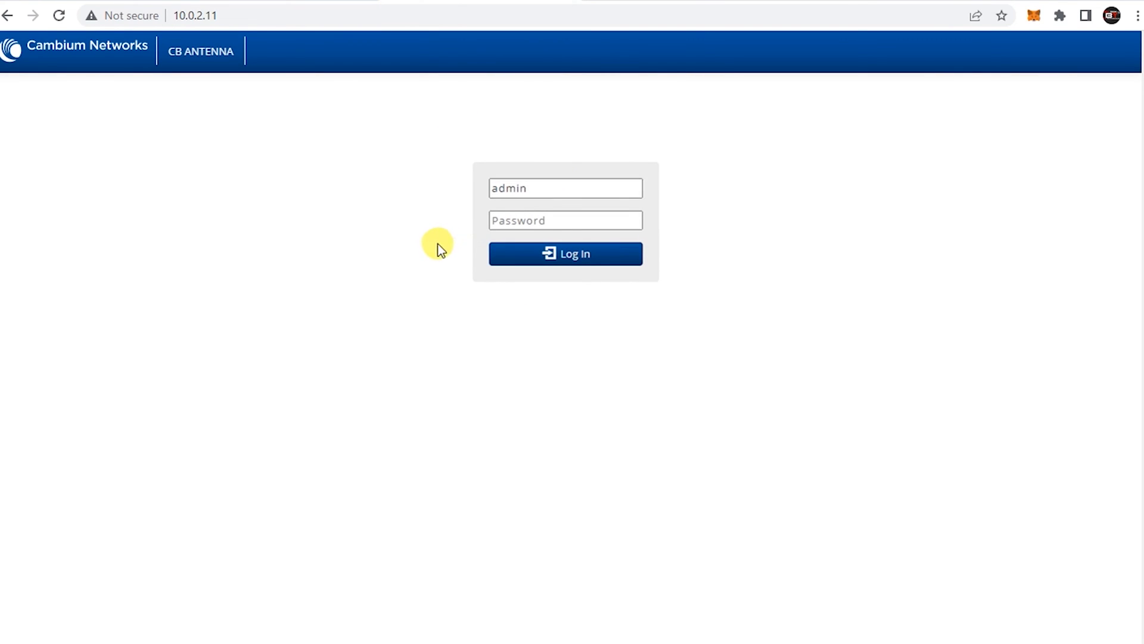
Paste the password copied from the notes and log in
left_click(250, 643)
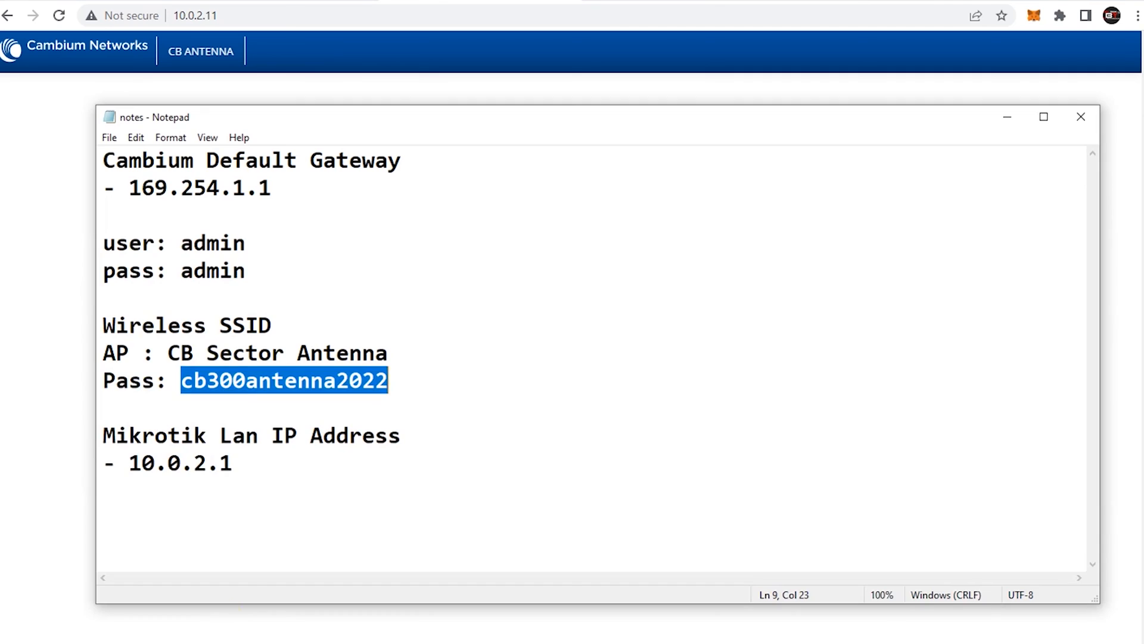
right_click(228, 374)
left_click(266, 426)
left_click(60, 366)
left_click(530, 220)
key("ctrl+v")
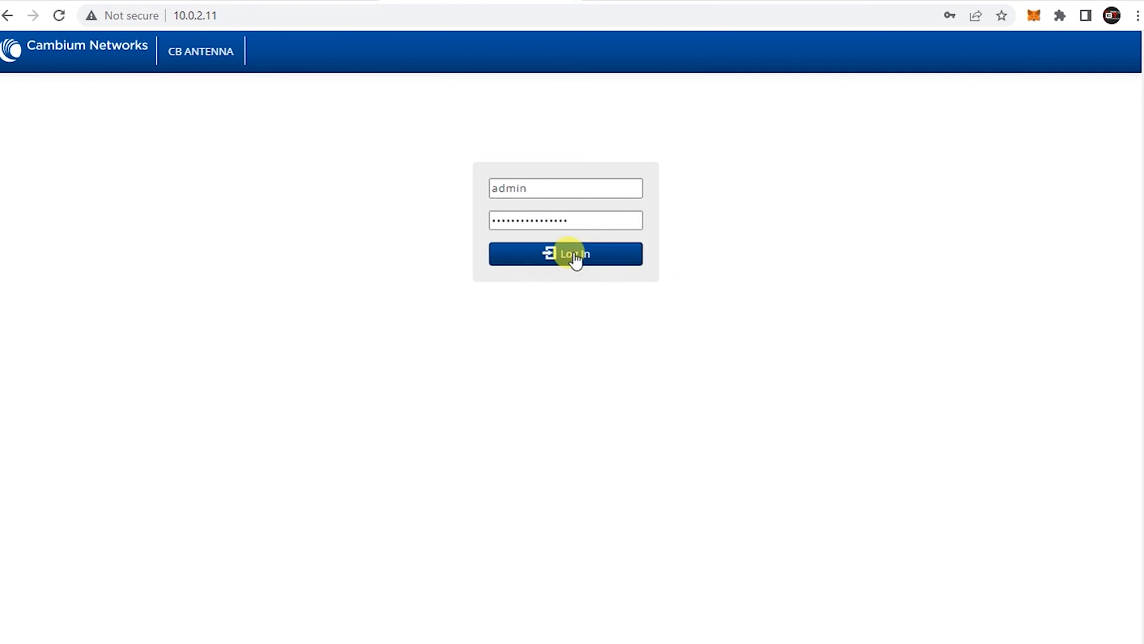
left_click(572, 256)
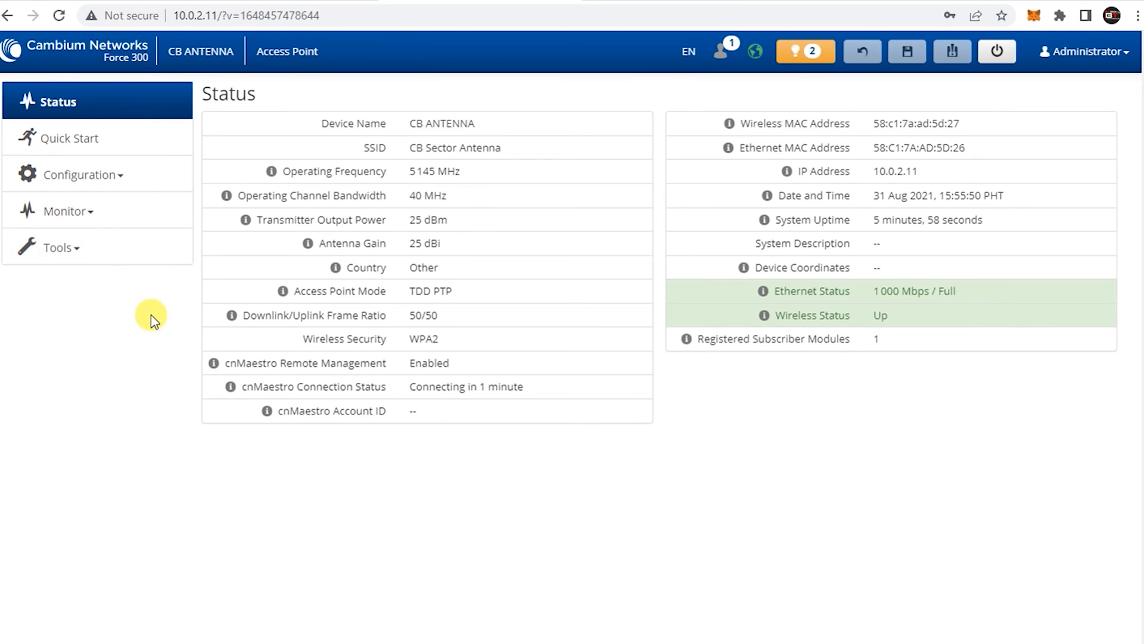
Lower the access point's Transmitter Output Power to 3 dBm in Radio settings and save
left_click(103, 177)
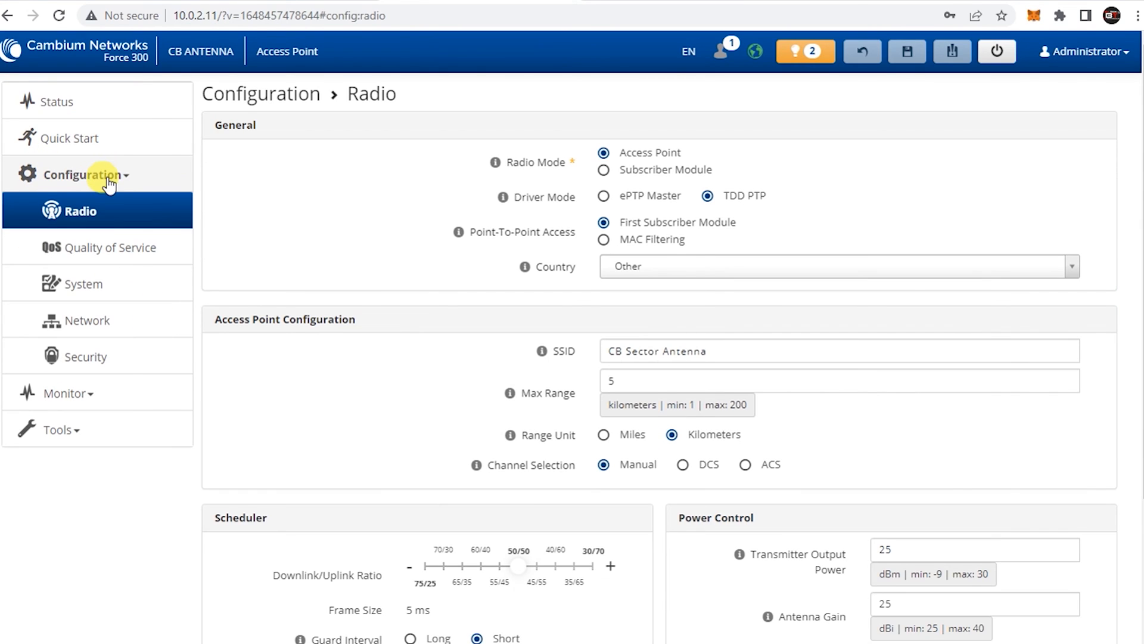
scroll(980, 405, "down", 1)
scroll(979, 402, "down", 2)
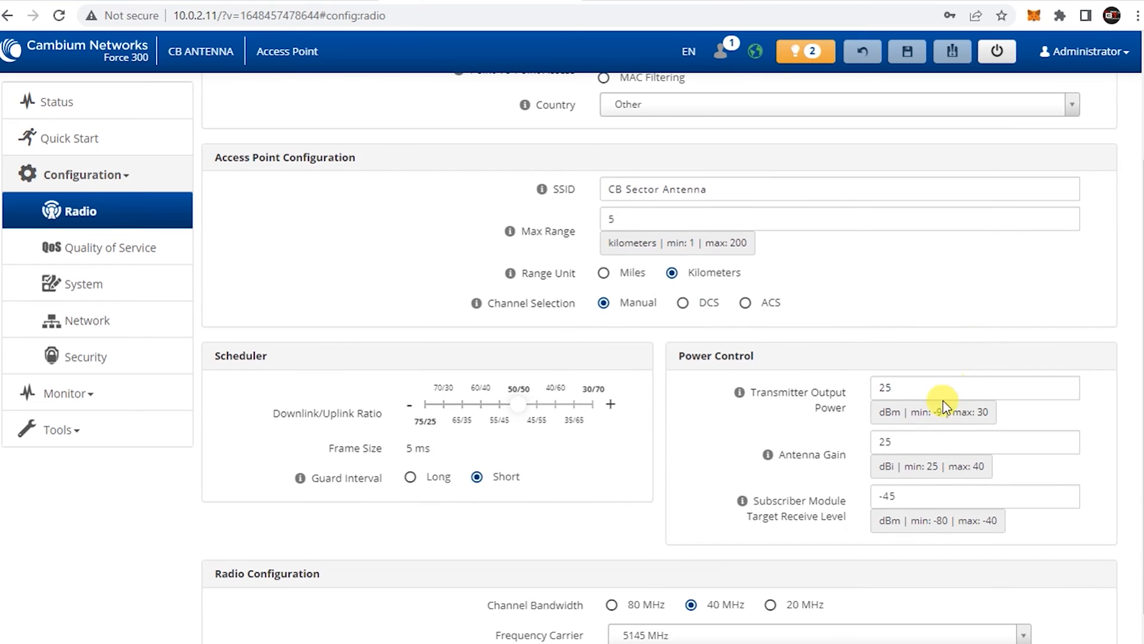
left_click_drag(897, 386, 866, 379)
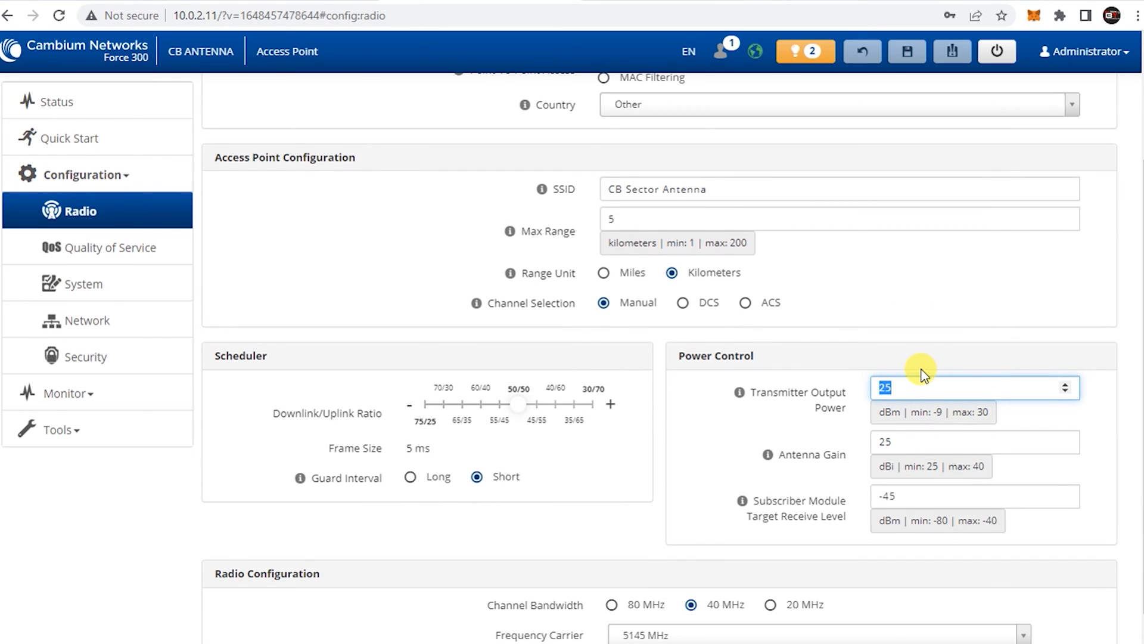
type("3")
left_click(737, 423)
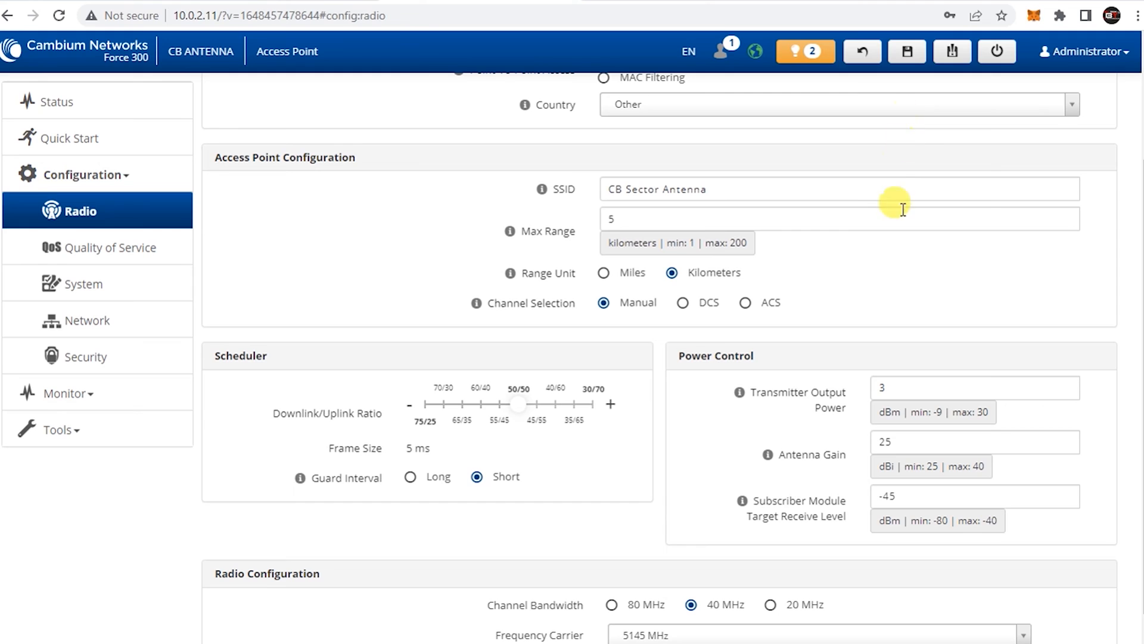
left_click(945, 391)
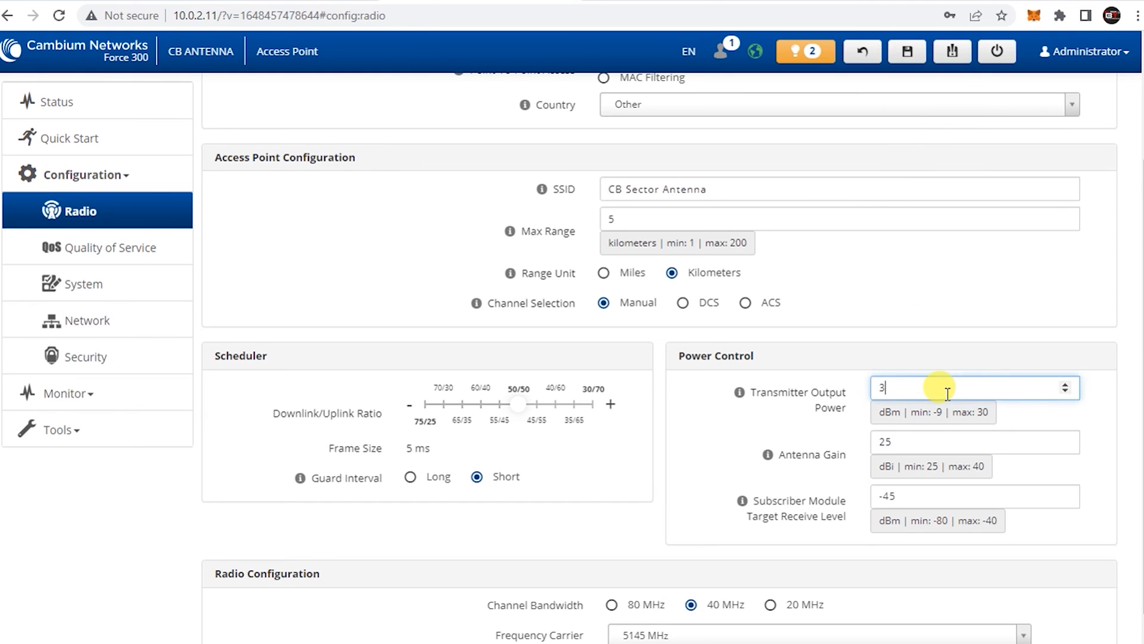
left_click(903, 54)
left_click(647, 234)
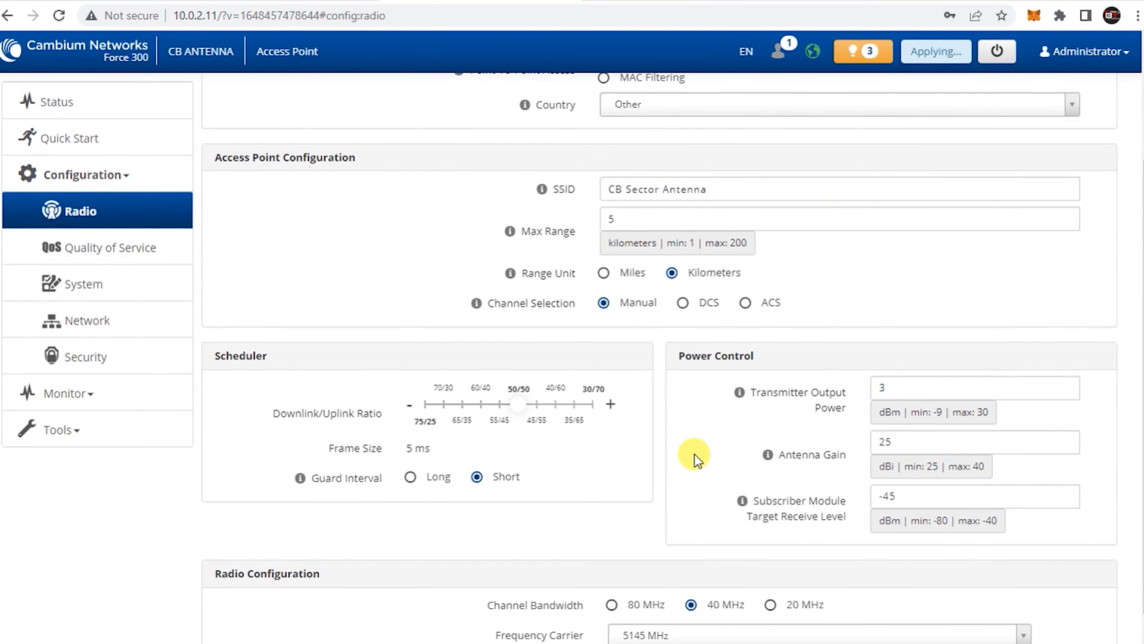
scroll(709, 468, "up", 3)
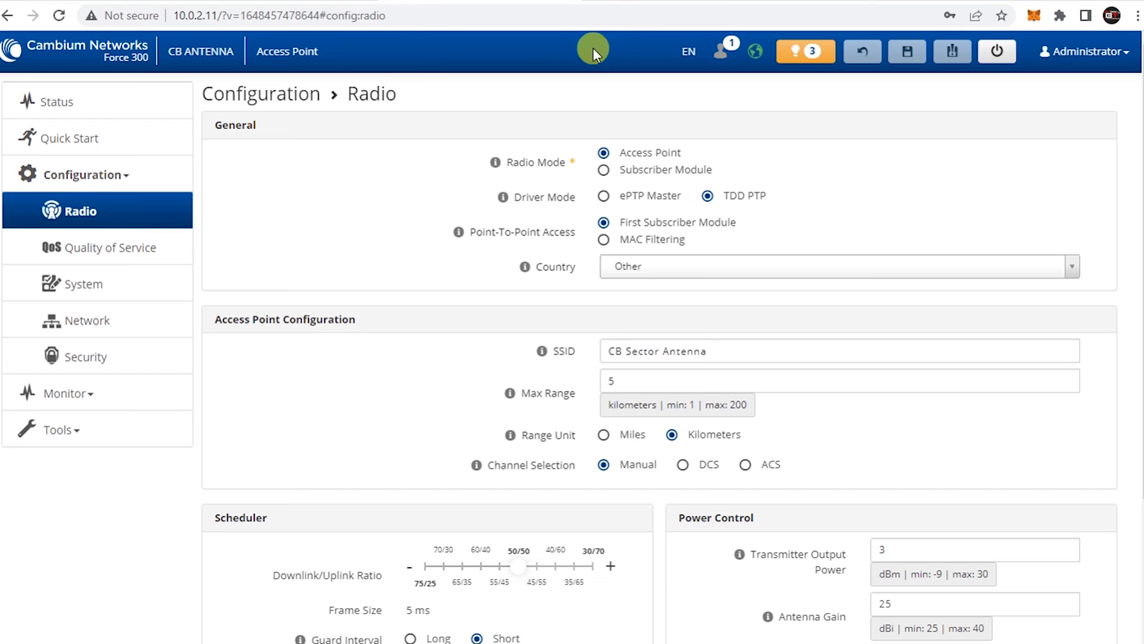
left_click(596, 1)
Open 10.0.2.12 and log in to the subscriber module as admin with the saved password
left_click(580, 9)
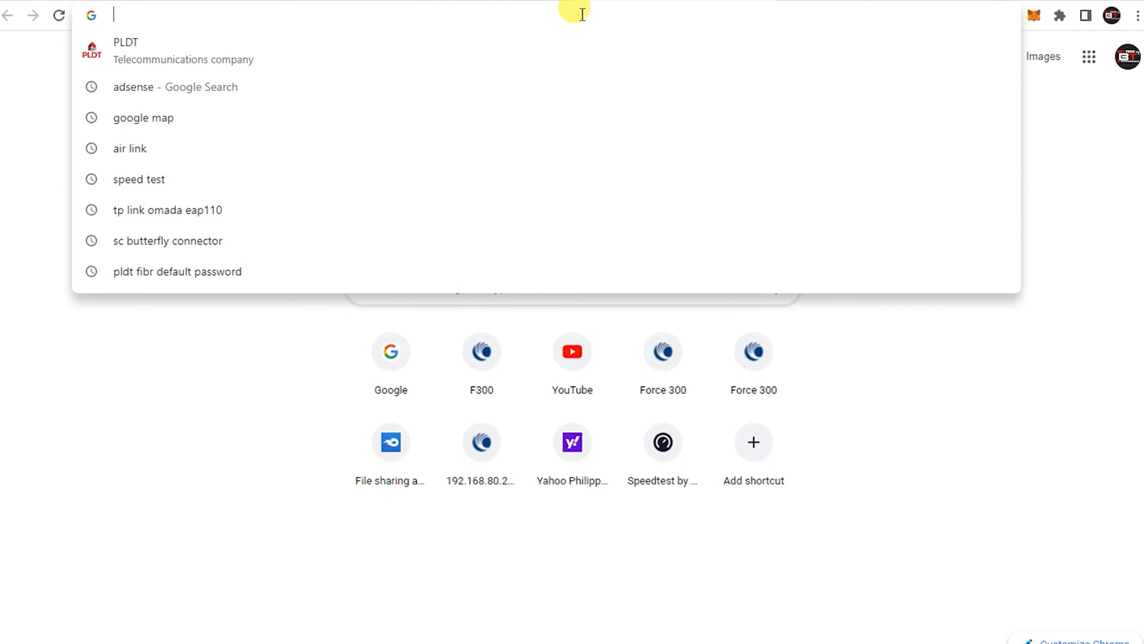
type("10.0.2")
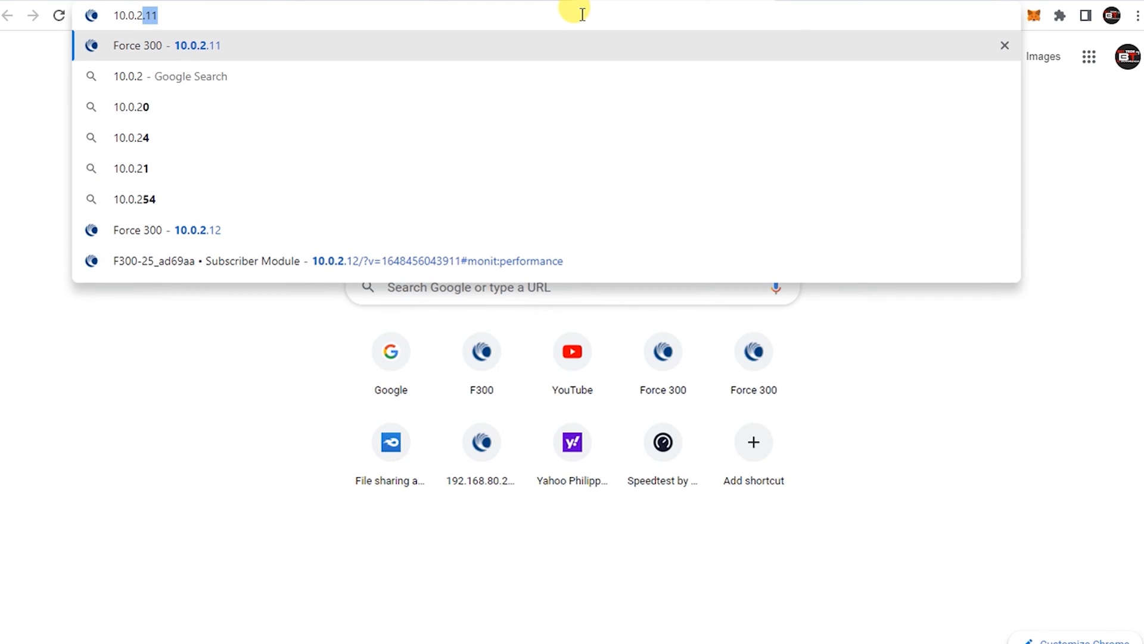
type(".")
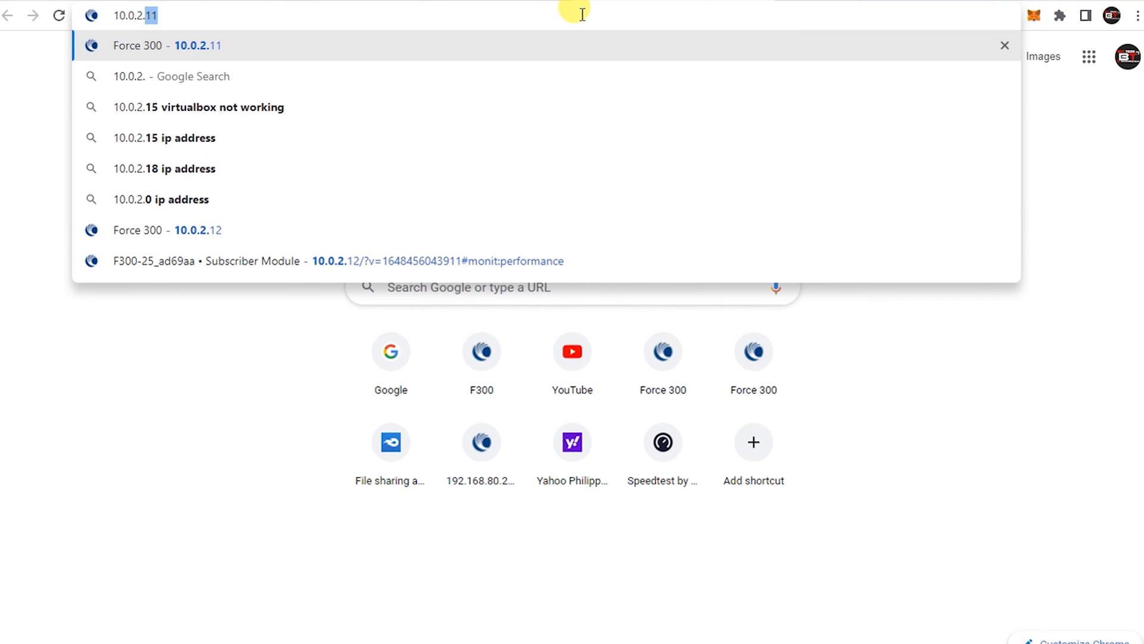
type("12")
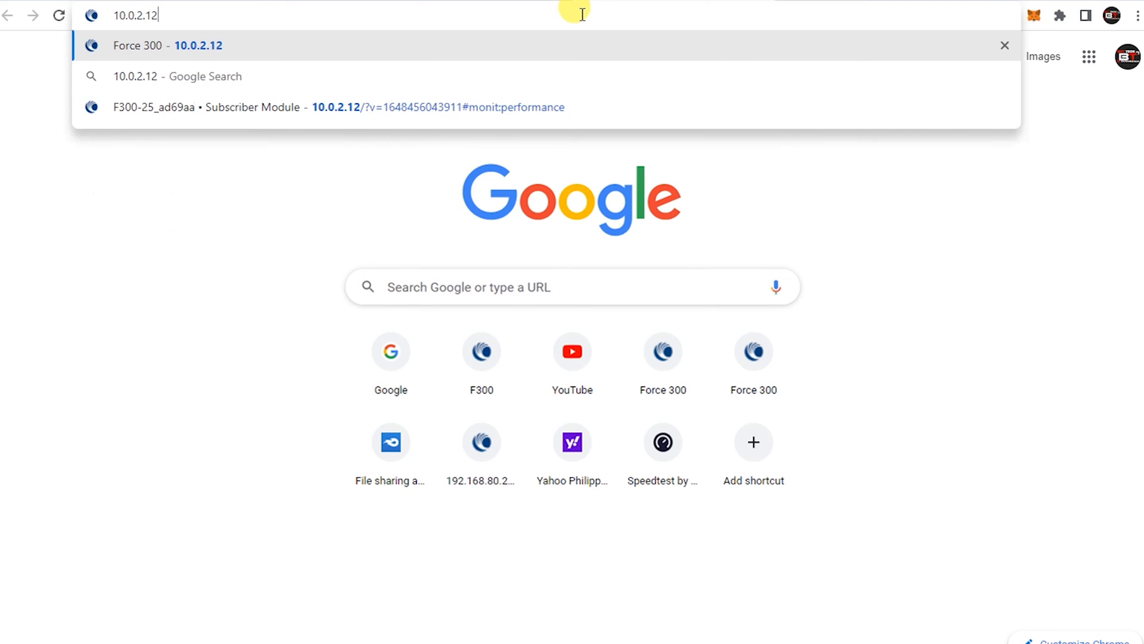
key("Return")
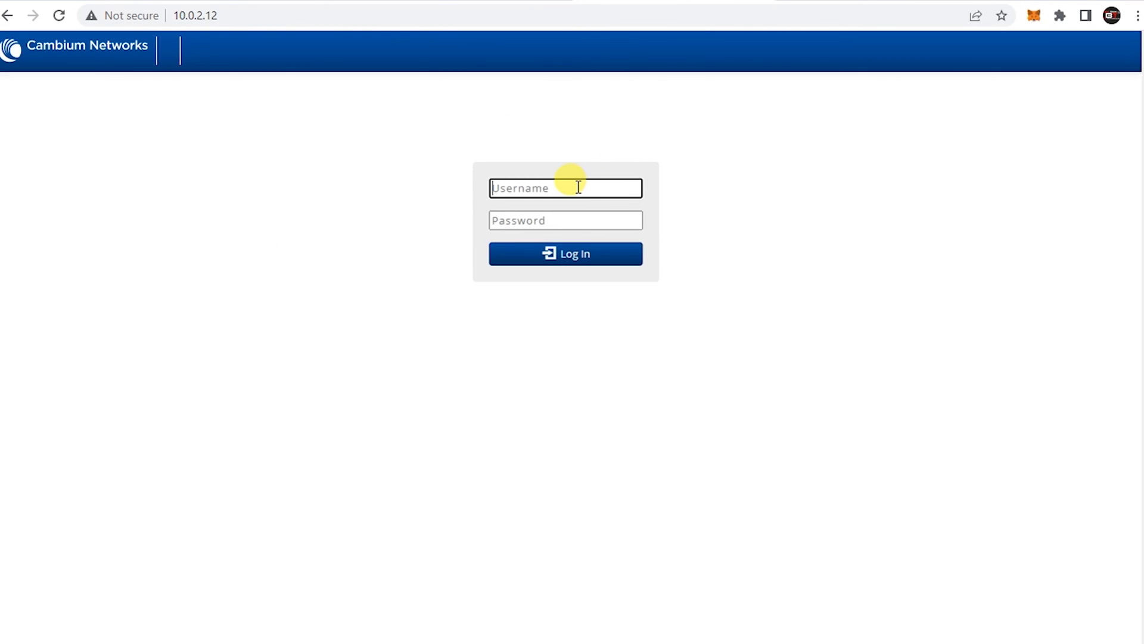
left_click(578, 187)
type("admin")
key("Tab")
key("ctrl+v")
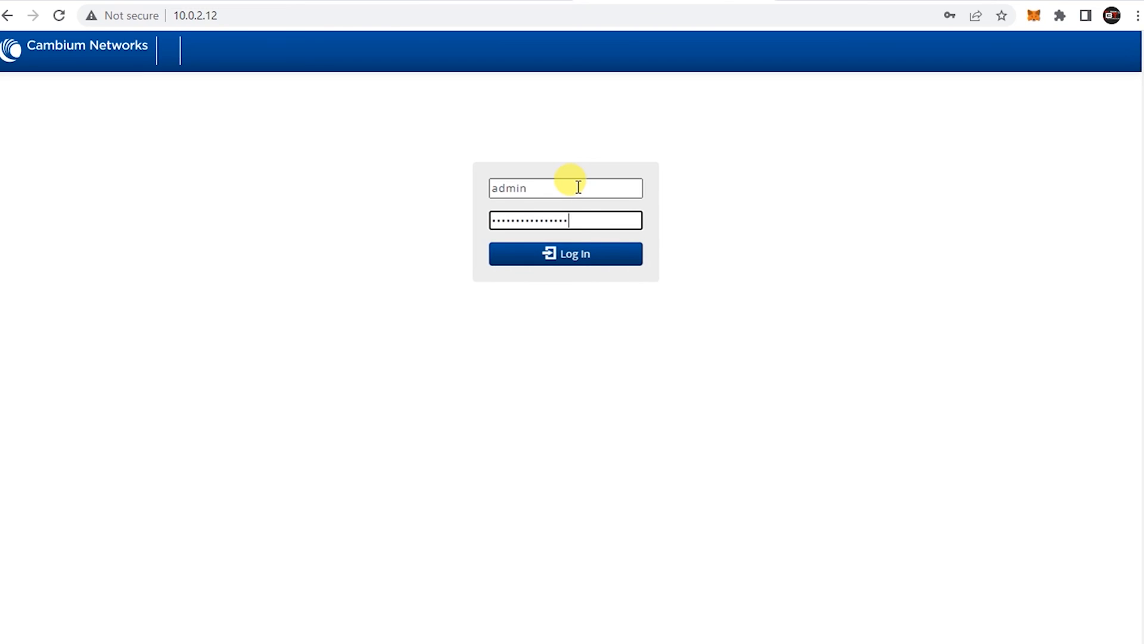
left_click(567, 253)
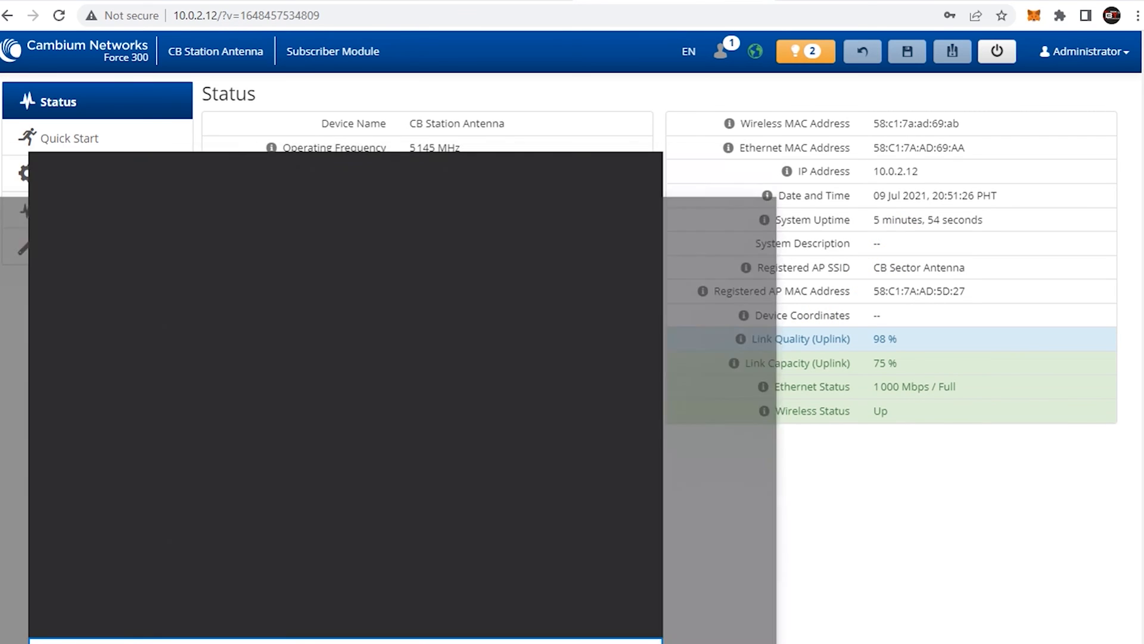
Set Ethernet 3's IPv4 to obtain IP and DNS addresses automatically
type("control;")
left_click(149, 240)
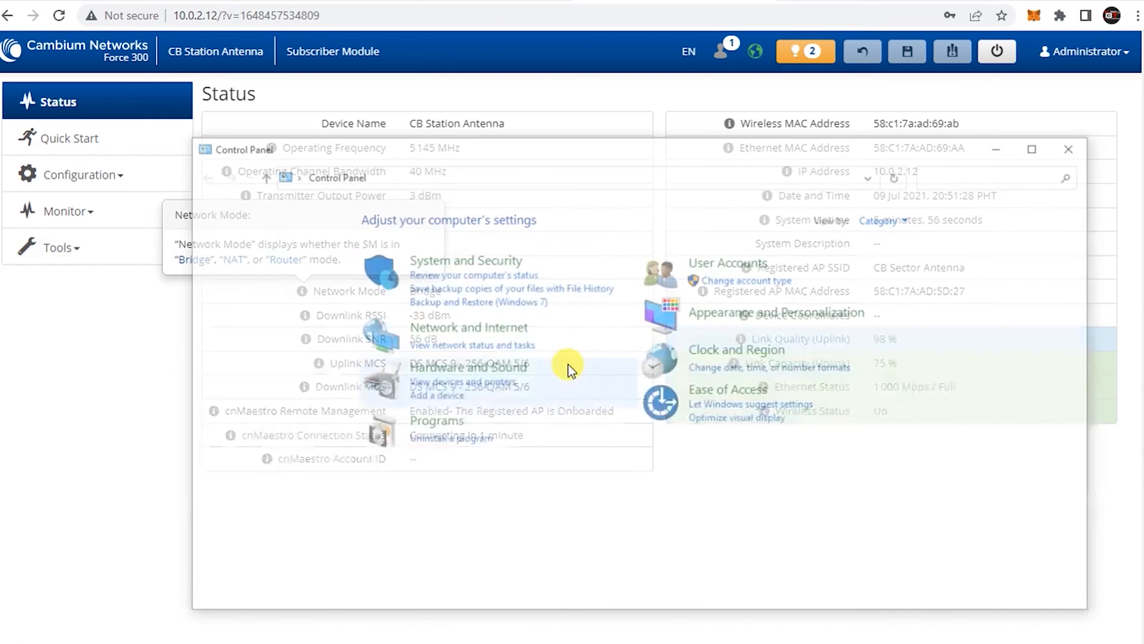
left_click(481, 347)
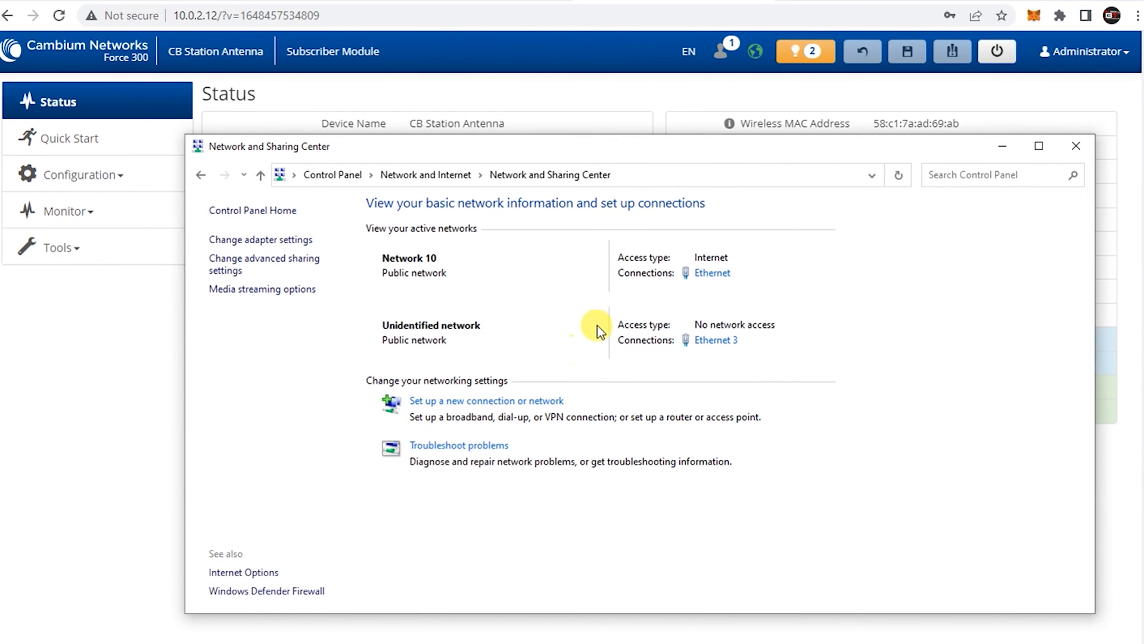
left_click(261, 239)
double_click(460, 213)
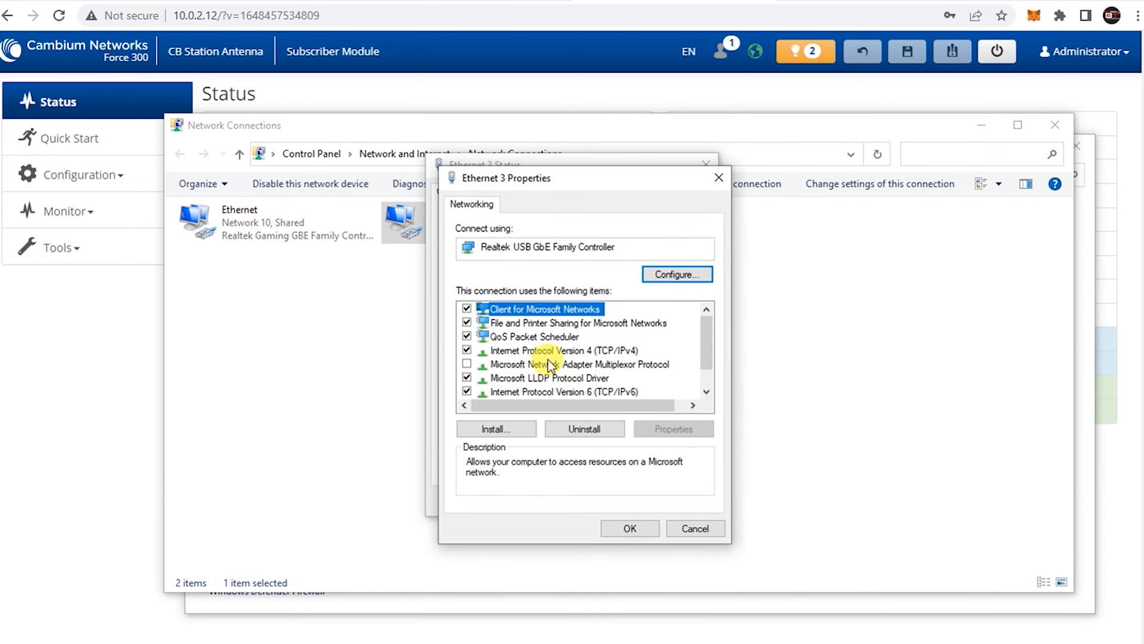
double_click(559, 355)
left_click(551, 339)
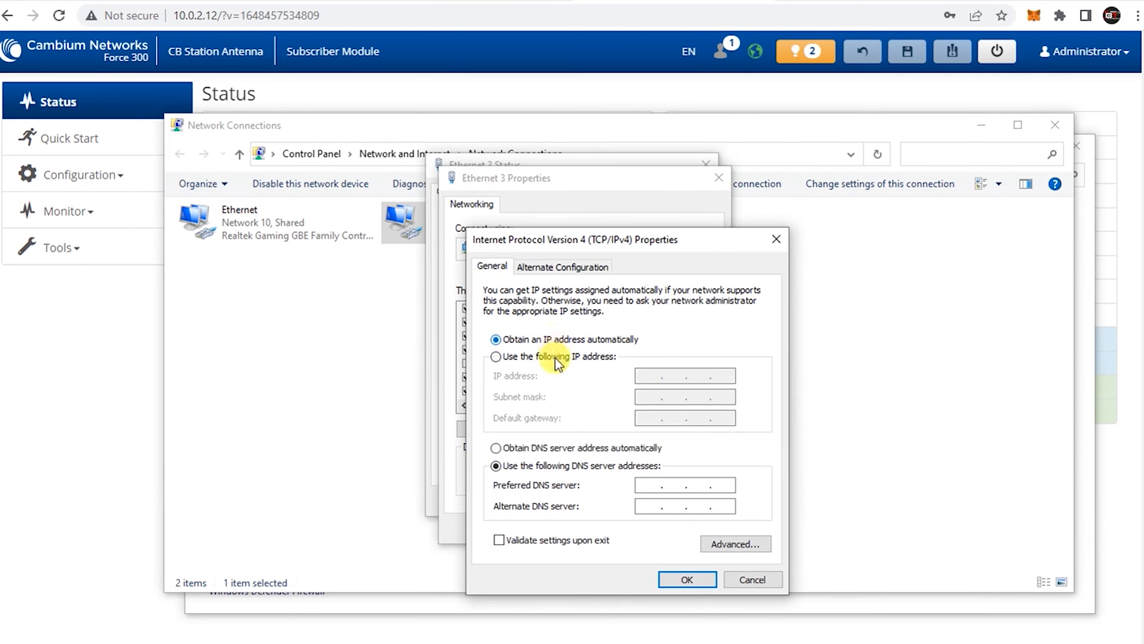
left_click(551, 448)
left_click(686, 579)
left_click(622, 527)
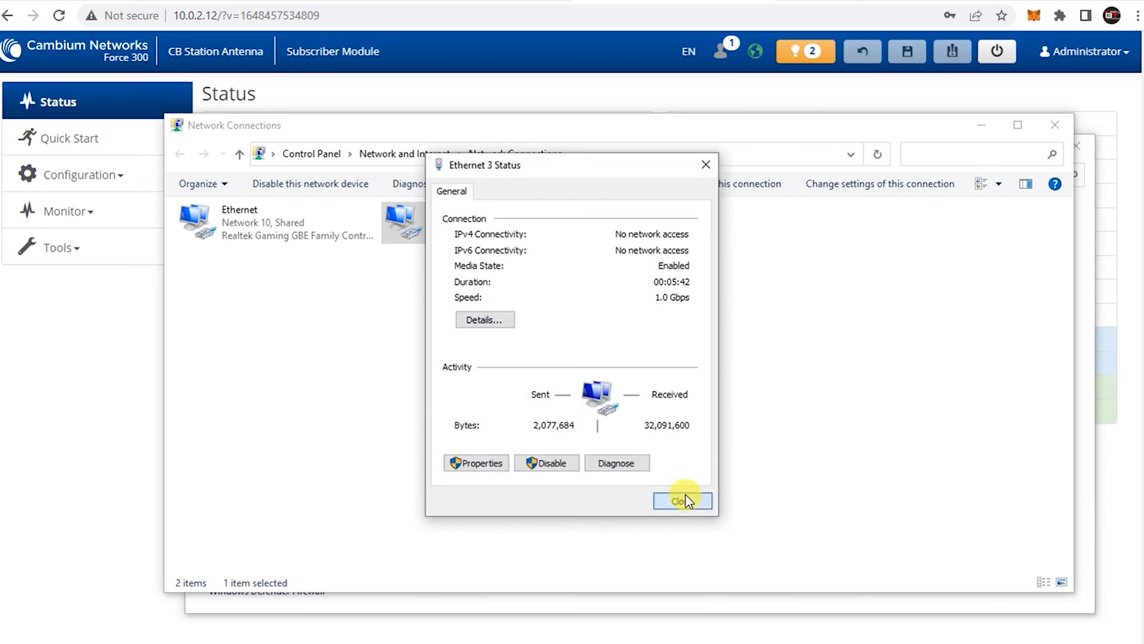
left_click(685, 498)
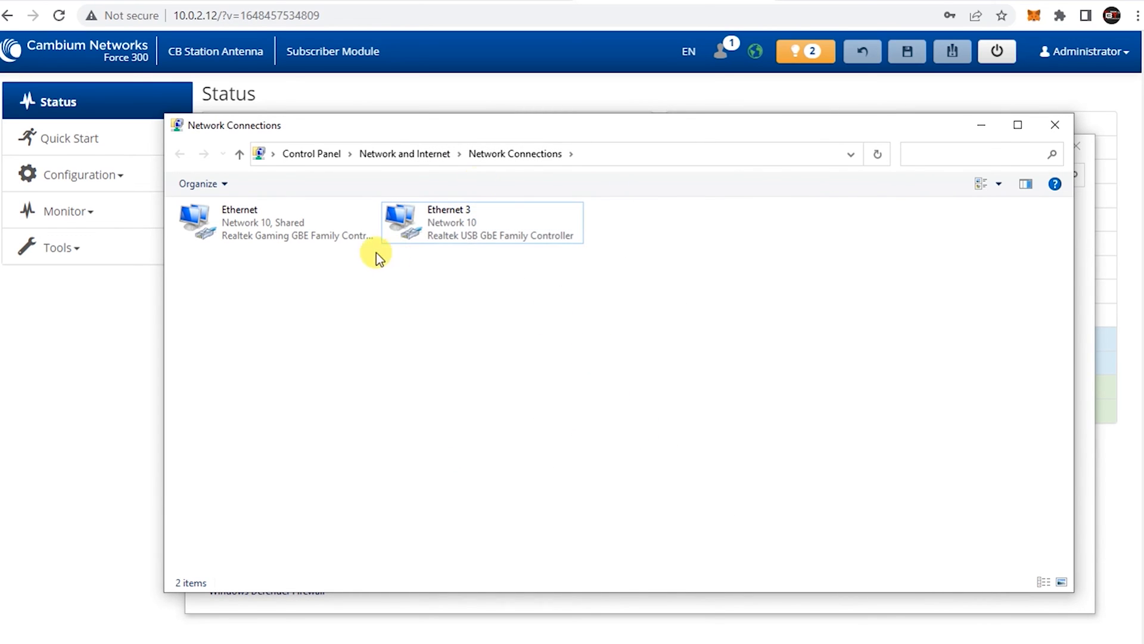
Disable the other Ethernet adapter and check Ethernet 3's connection status
right_click(250, 220)
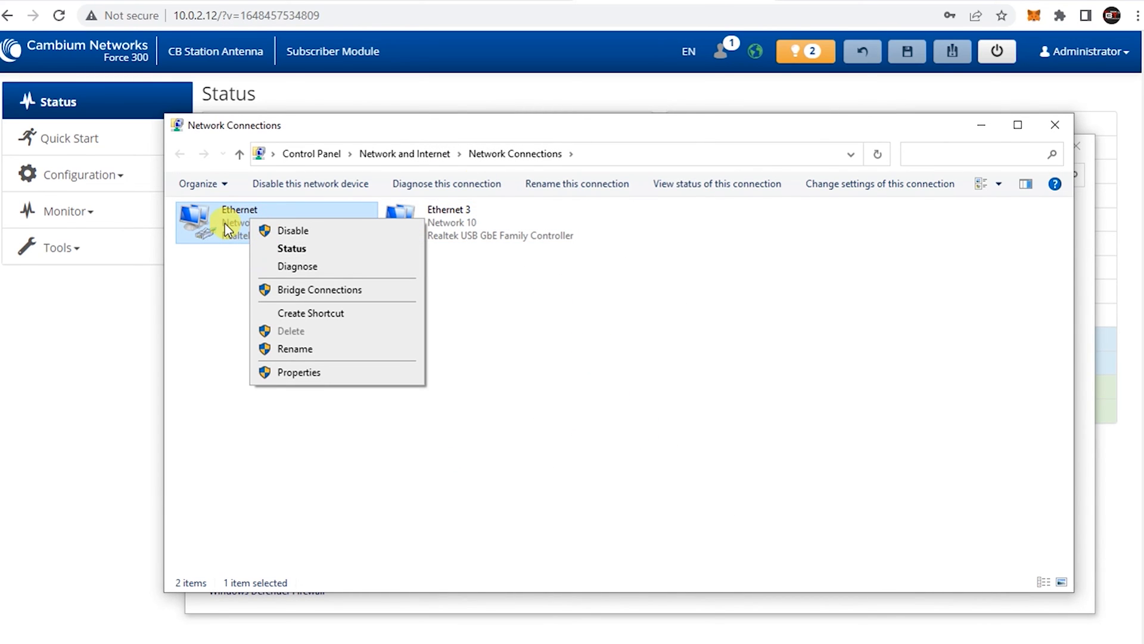
left_click(281, 231)
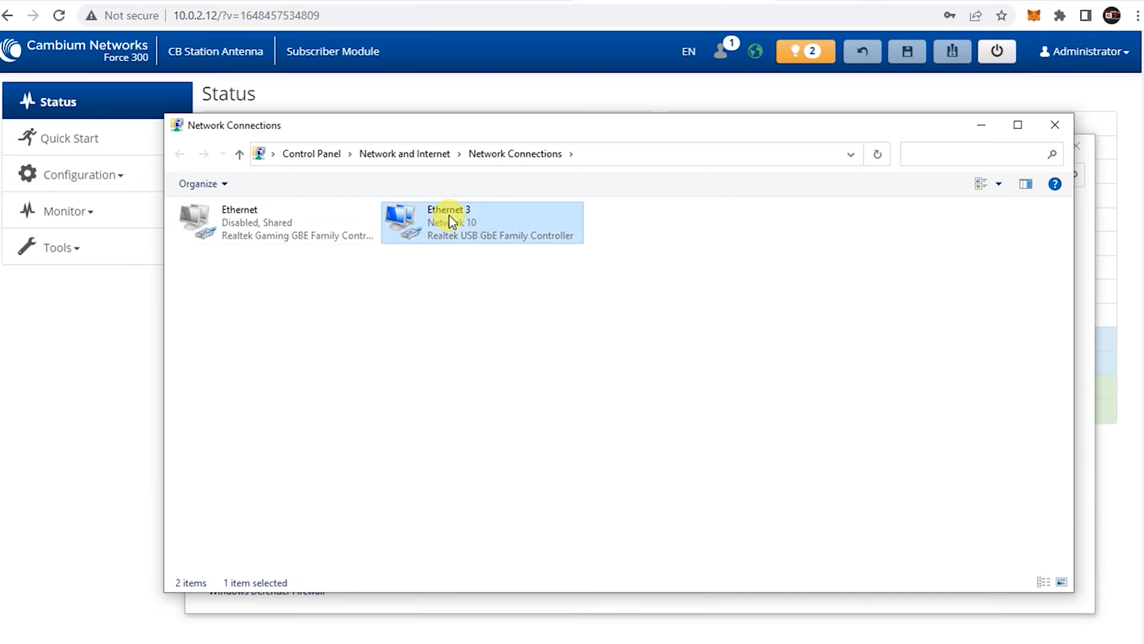
double_click(448, 216)
left_click_drag(619, 168, 761, 243)
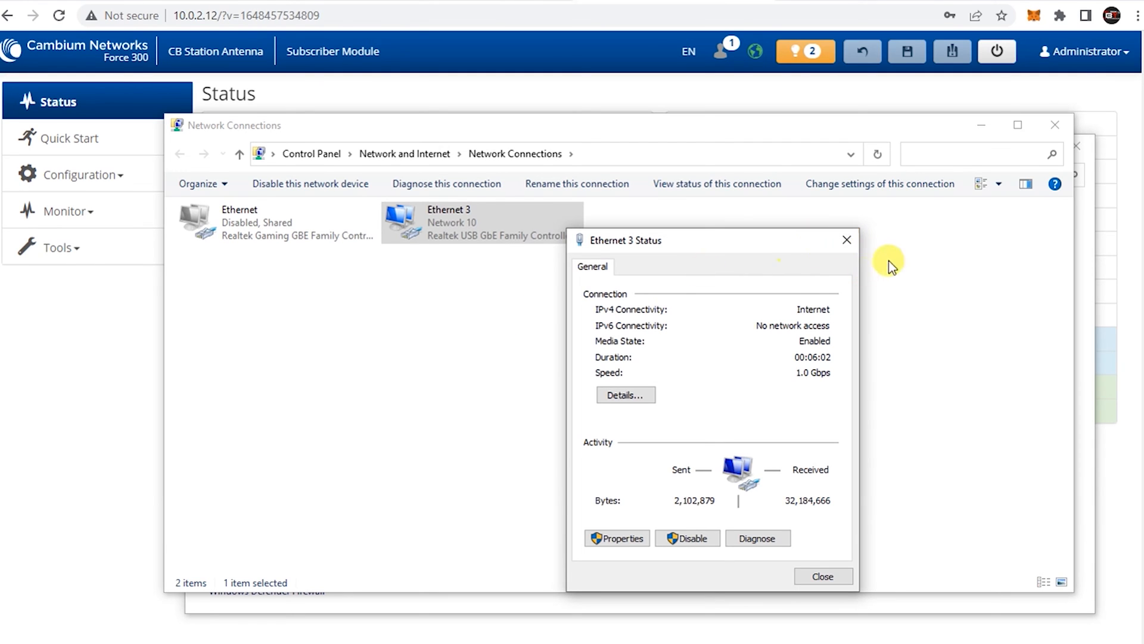
left_click(846, 241)
left_click(980, 125)
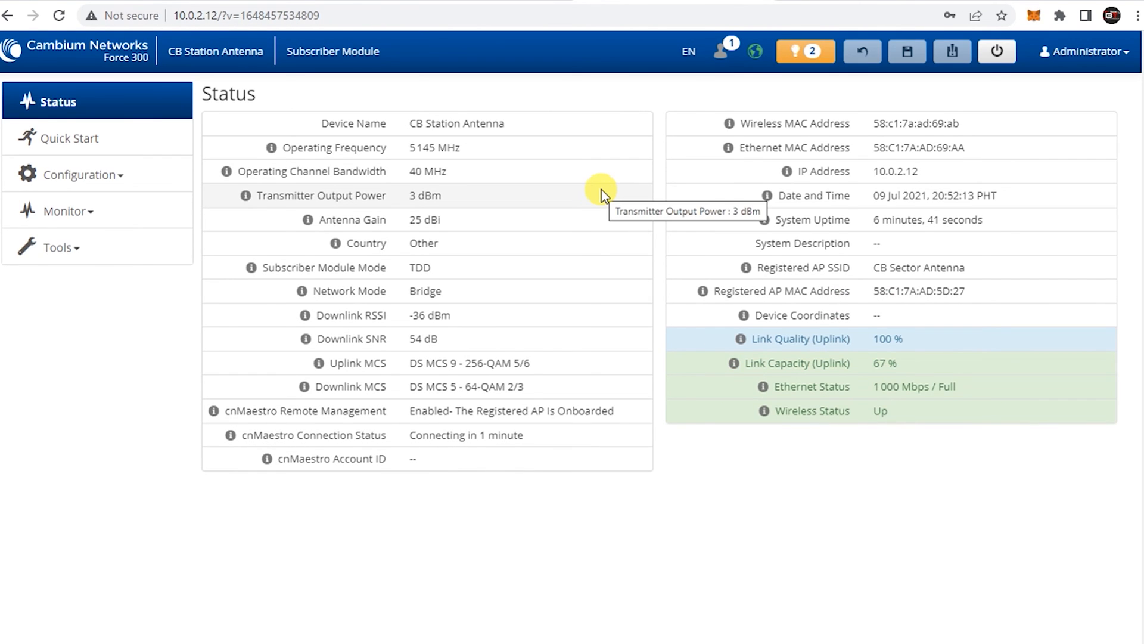
left_click(788, 1)
left_click(744, 20)
Search Google for 'speed test' and open Speedtest by Ookla
type("google.com")
key("Return")
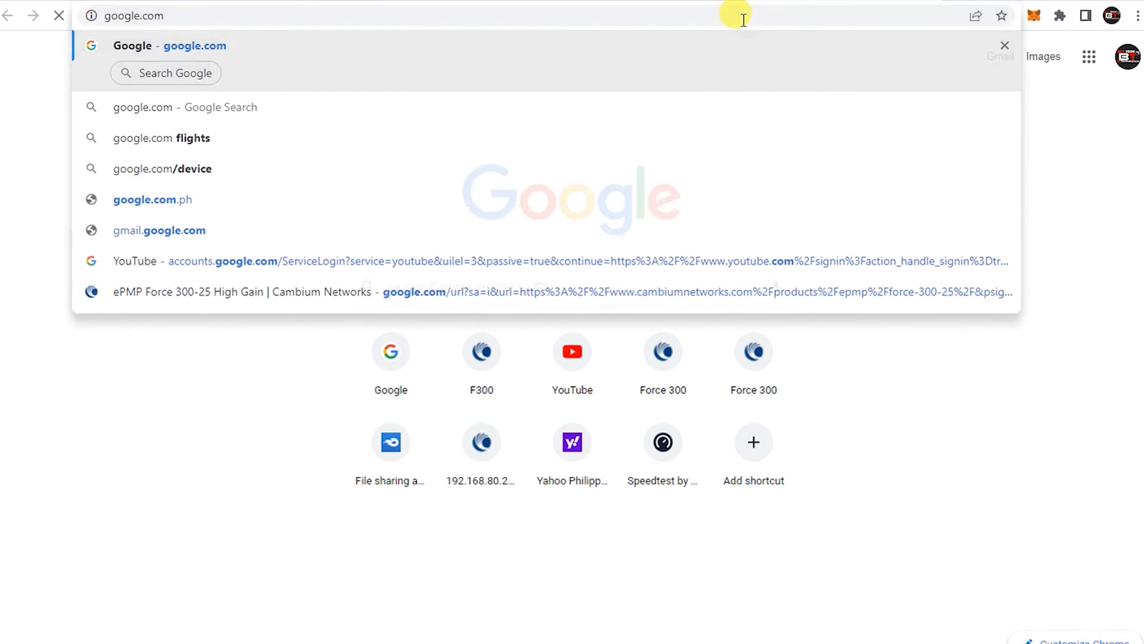
type("speed test")
key("Return")
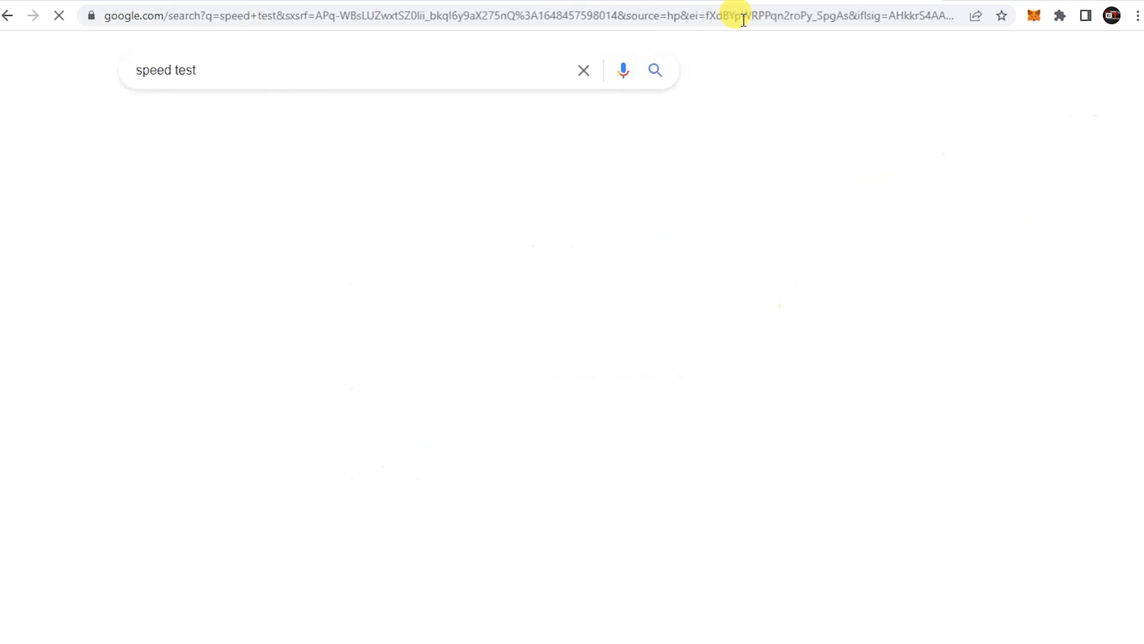
left_click(306, 485)
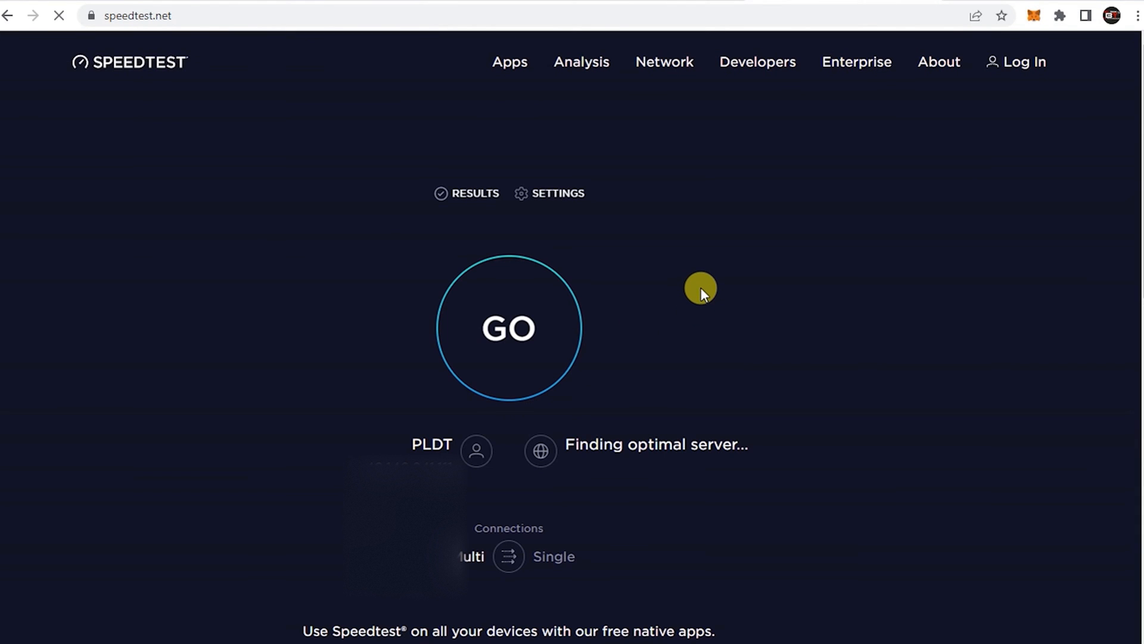
Run the speed test, reaching a 56.39 Mbps download
left_click(547, 332)
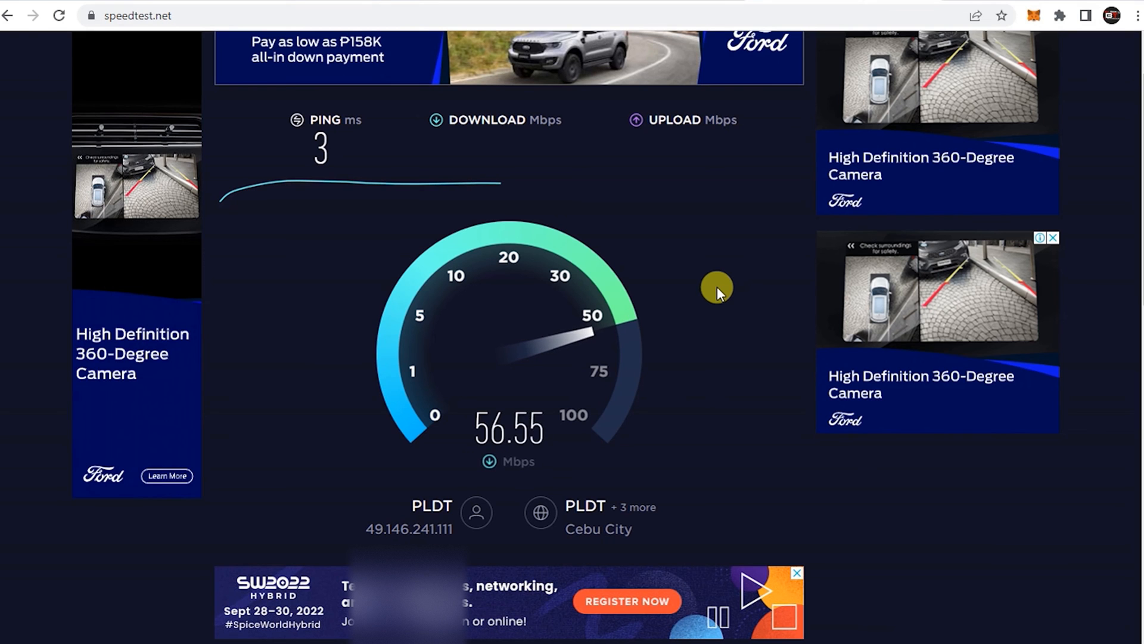
scroll(720, 266, "down", 4)
scroll(718, 268, "up", 4)
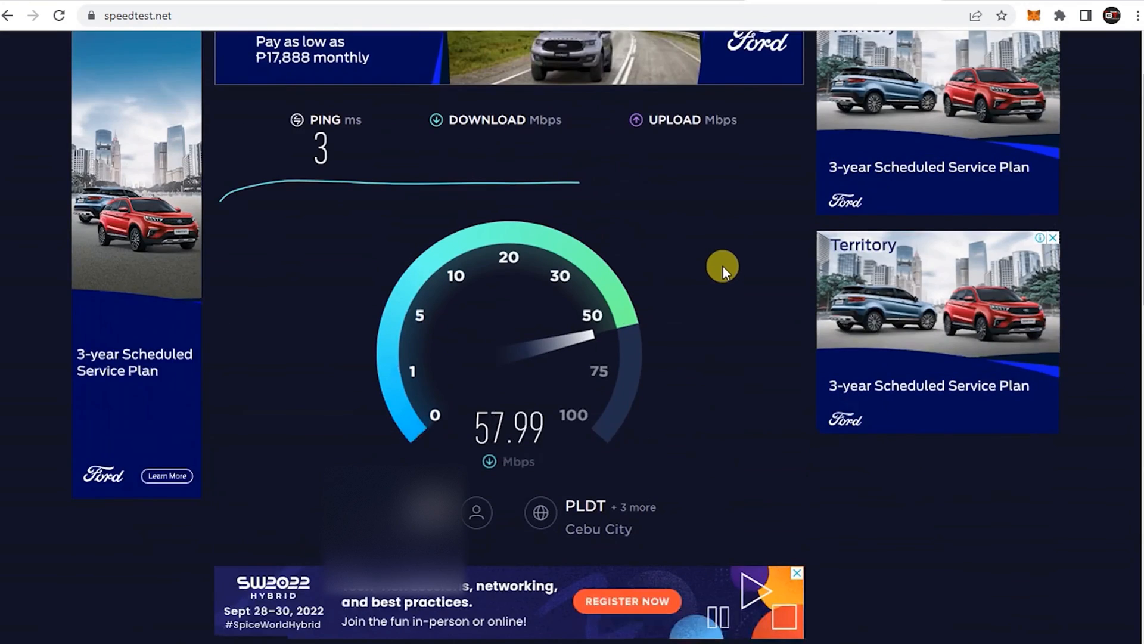
scroll(722, 265, "up", 2)
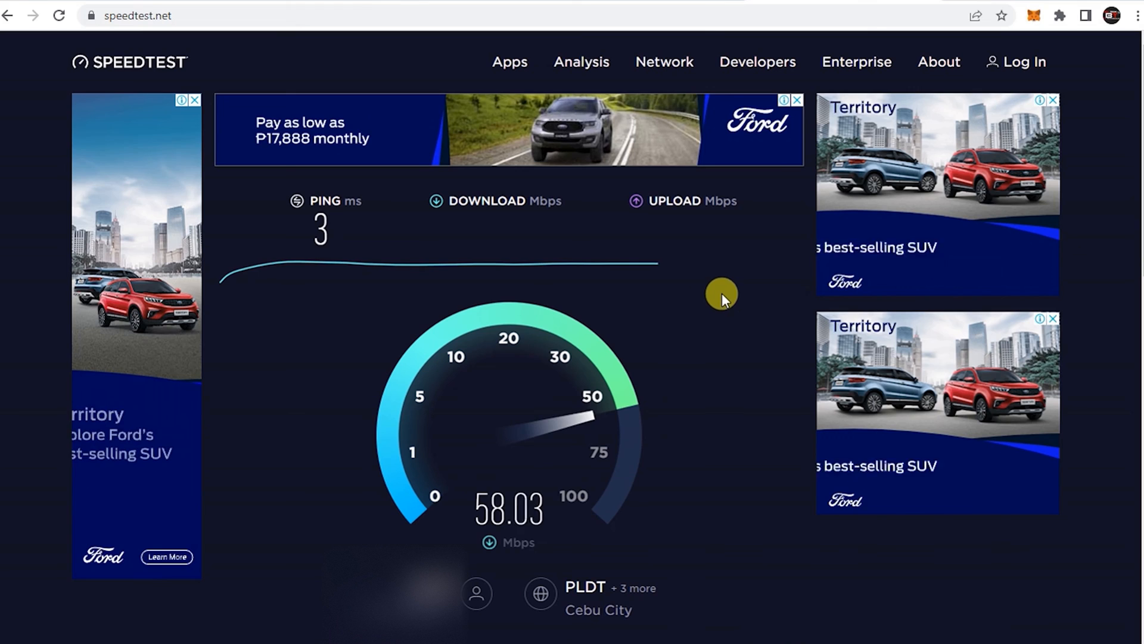
scroll(722, 292, "down", 1)
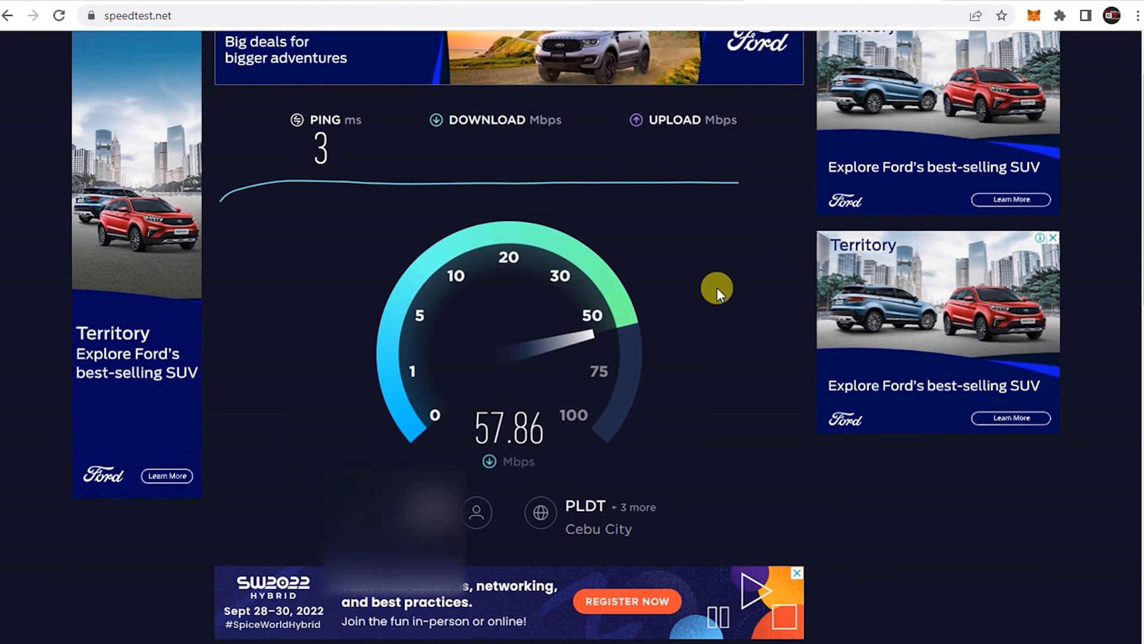
scroll(716, 287, "down", 2)
scroll(718, 285, "up", 2)
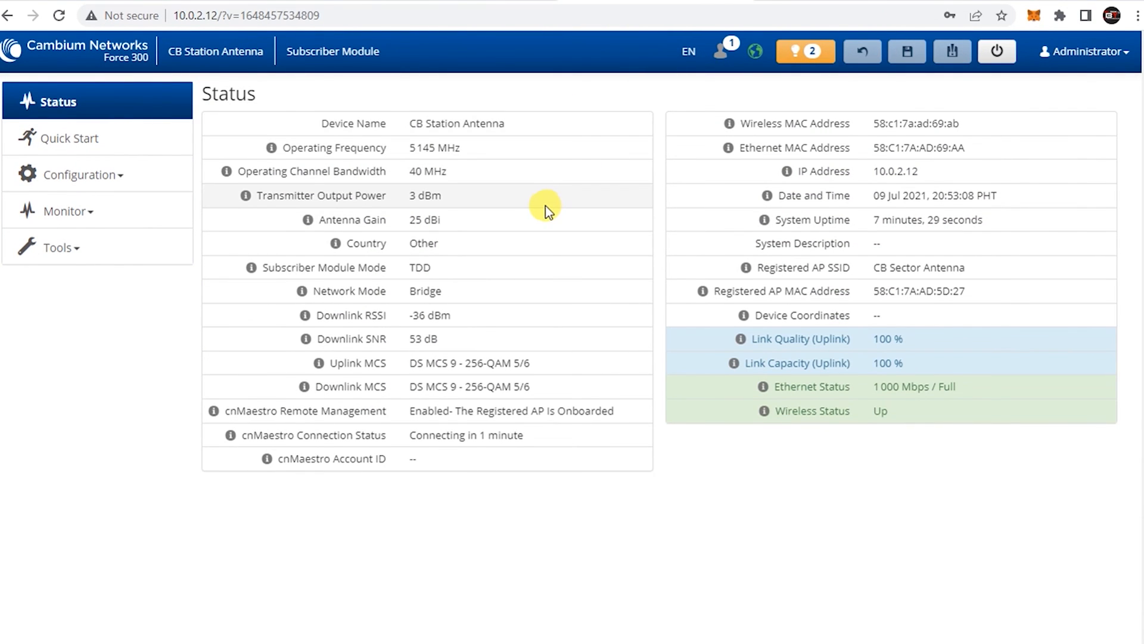
Enable the Spectrum Analyzer under Tools and save the change
left_click(67, 249)
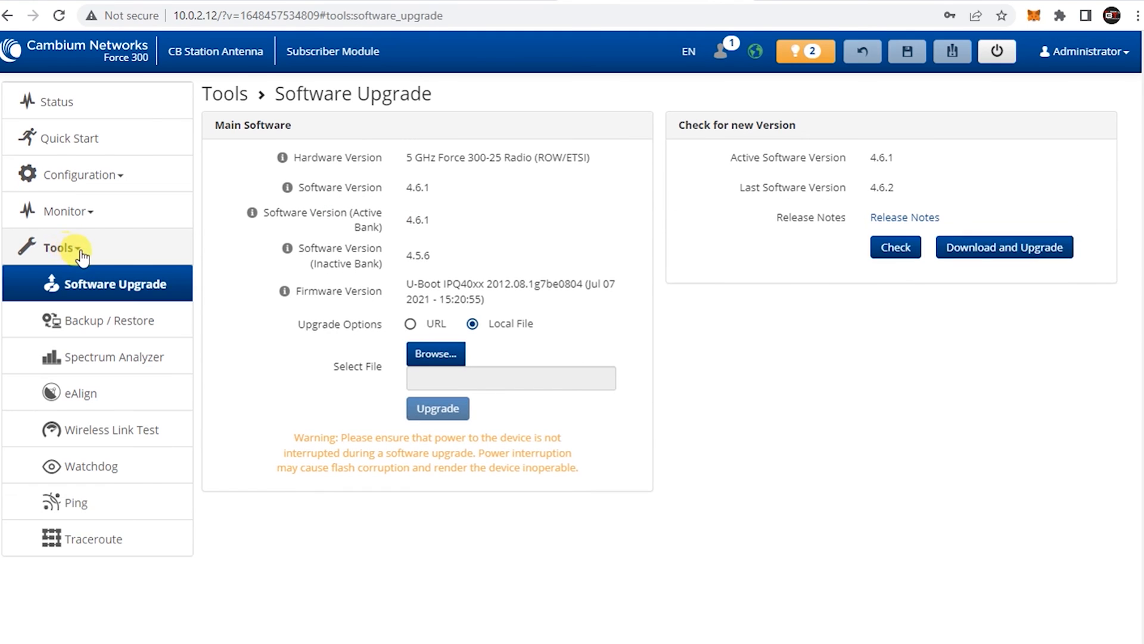
left_click(113, 360)
left_click(696, 137)
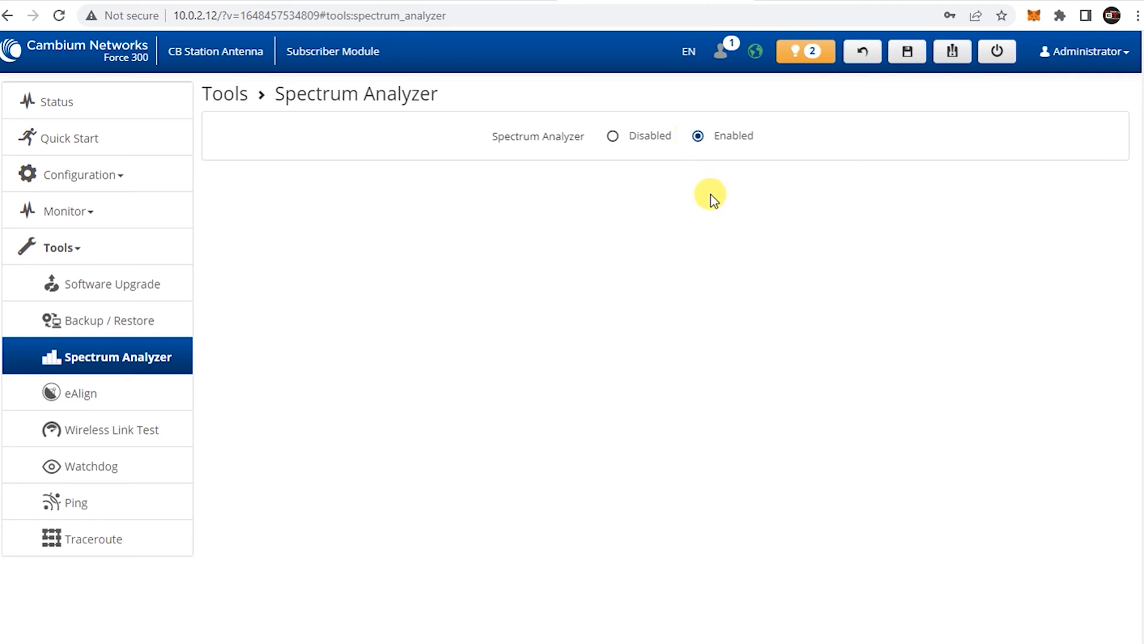
left_click(907, 51)
left_click(661, 189)
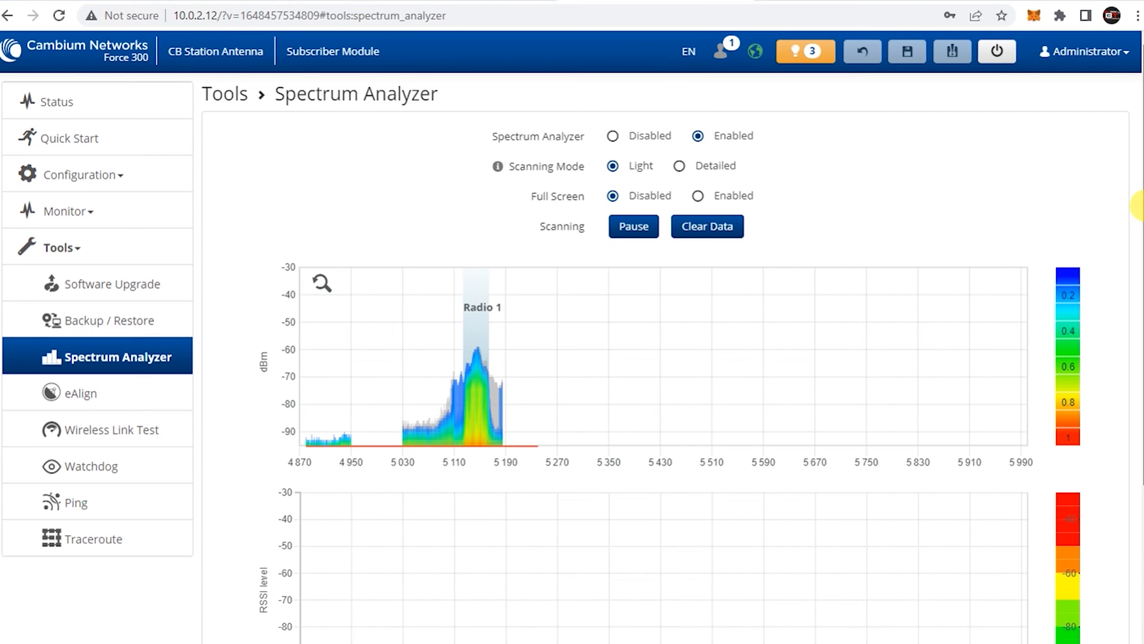
Scroll through the spectrum scan charts and the empty interferer table, checking peak values
left_click_drag(1143, 207, 1143, 282)
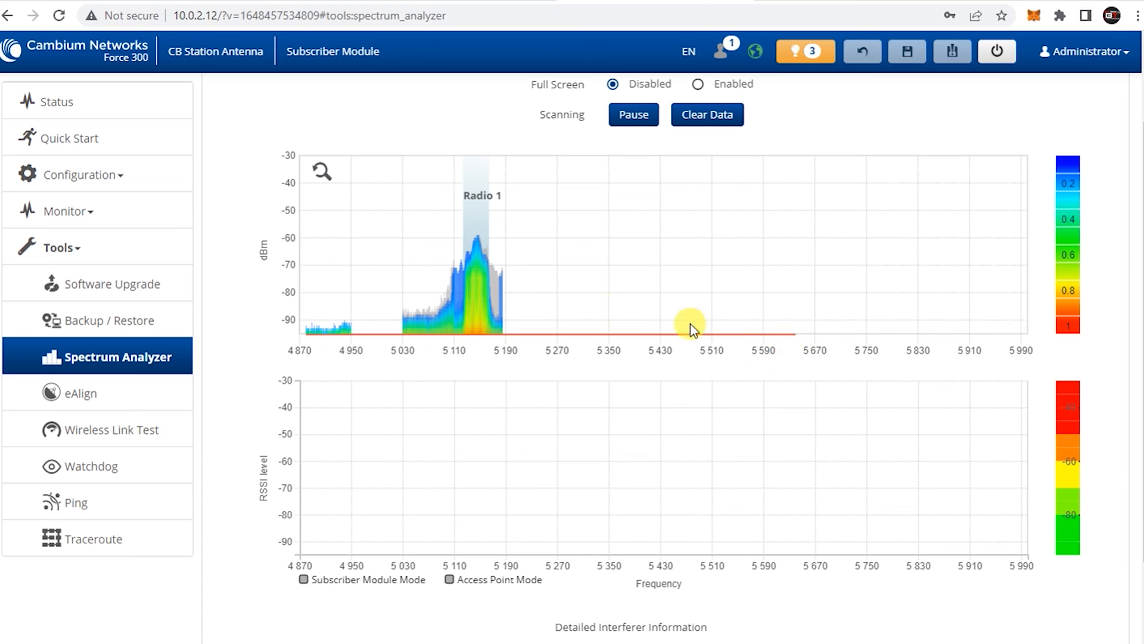
mouse_move(445, 290)
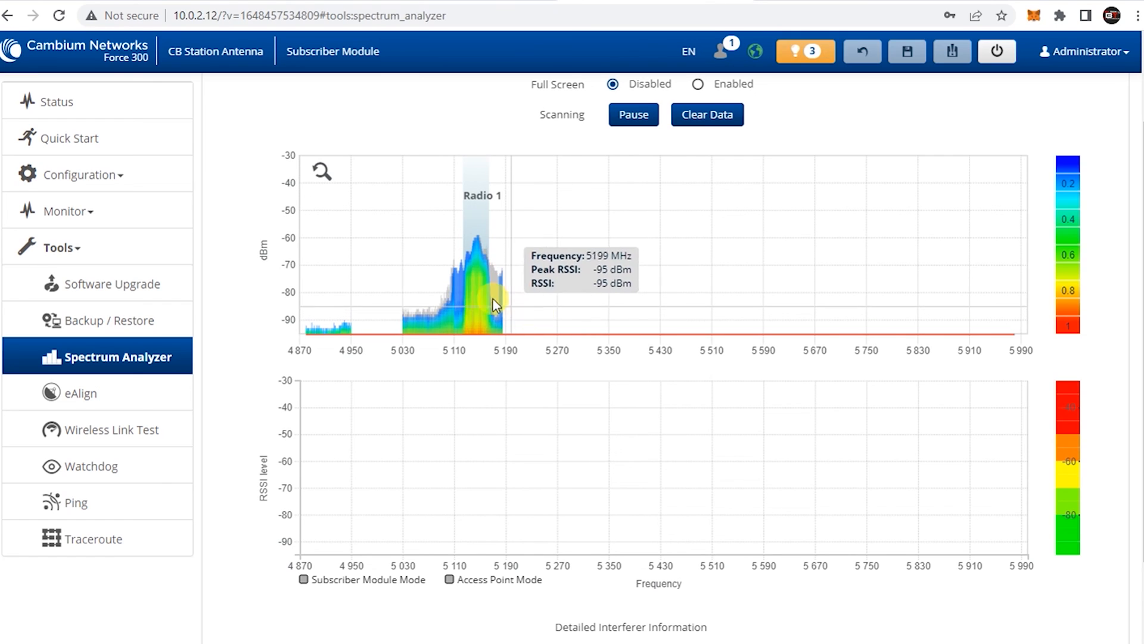
scroll(605, 358, "down", 3)
scroll(624, 358, "up", 3)
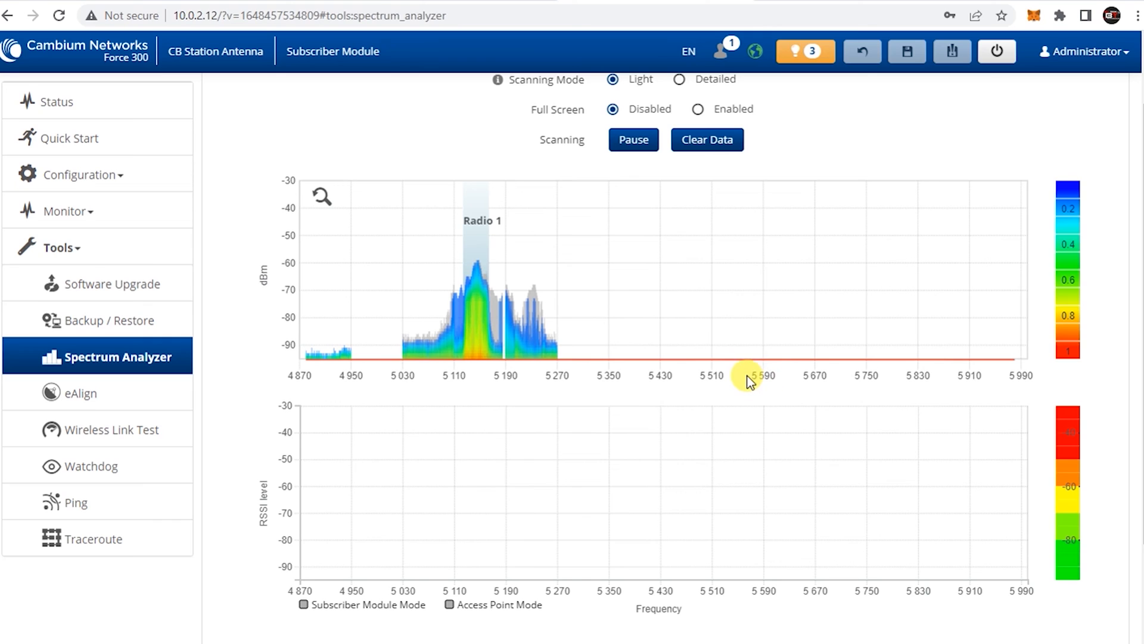
scroll(767, 389, "down", 2)
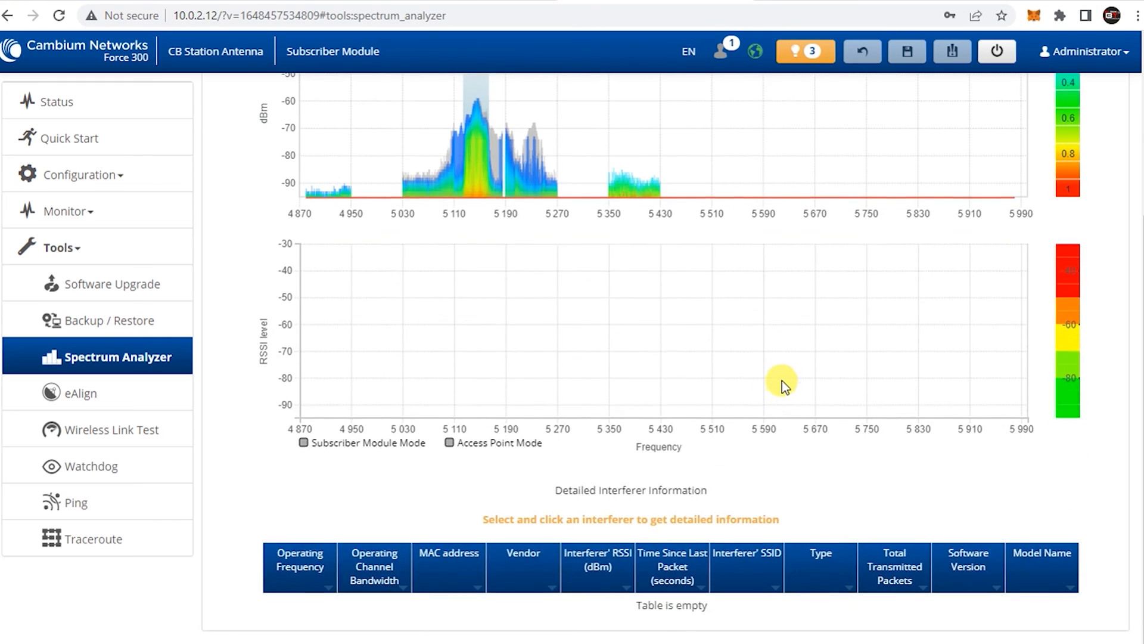
scroll(781, 381, "up", 3)
scroll(814, 378, "down", 3)
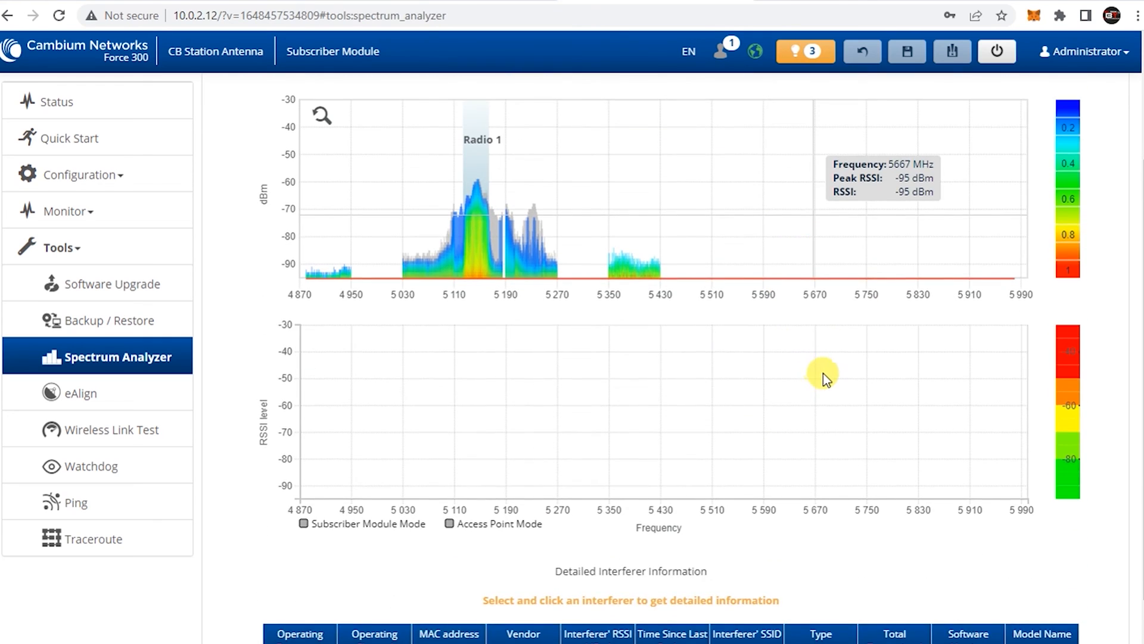
scroll(825, 379, "up", 1)
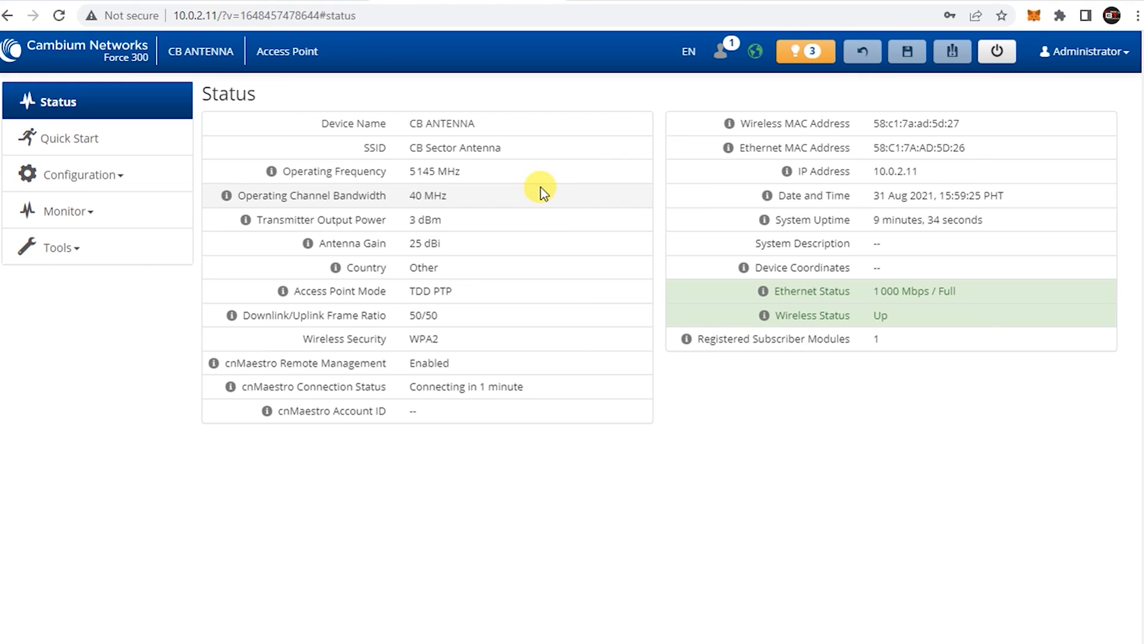
Review the access point's Radio configuration down to its Access Point Configuration section
left_click(93, 138)
left_click(108, 185)
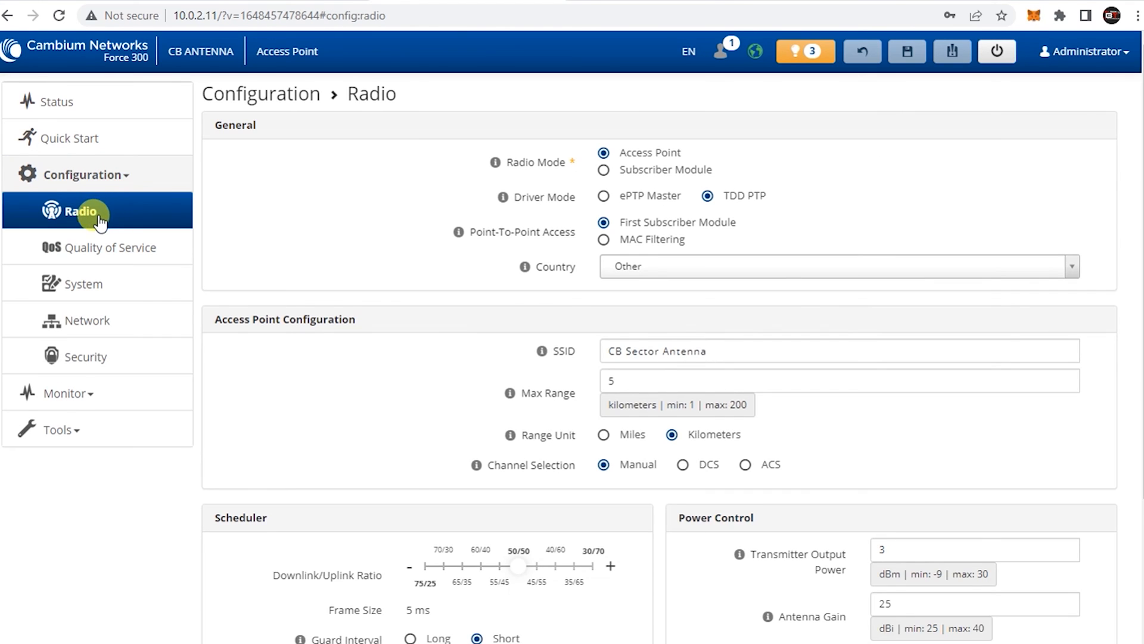
scroll(834, 265, "down", 2)
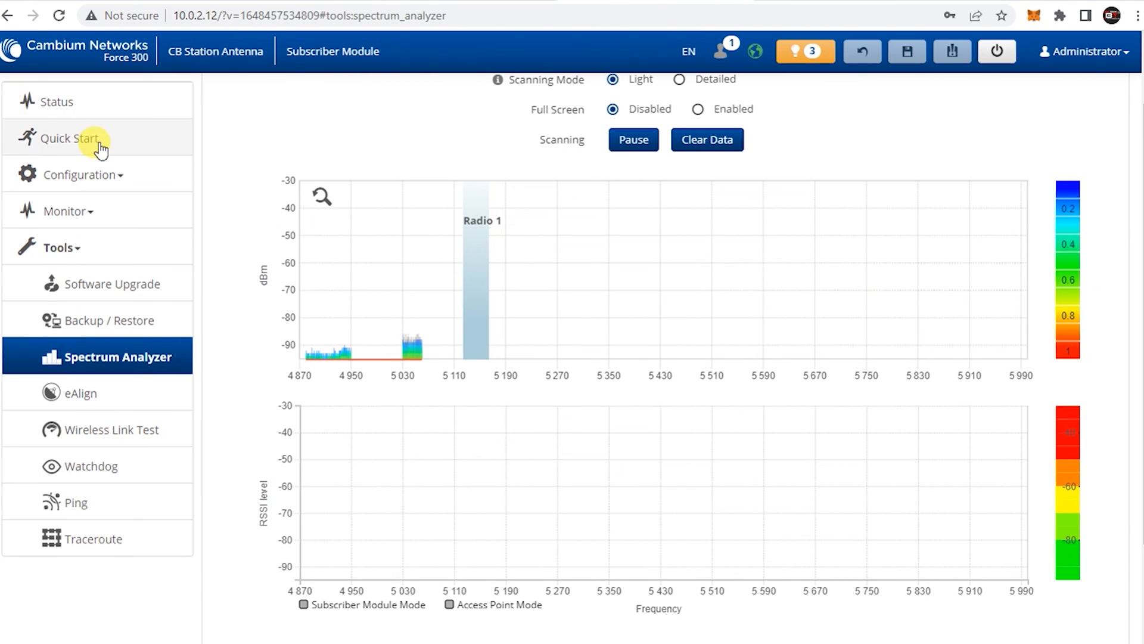
Check the Subscriber Module's Radio page, including the 40 MHz scan list with 5145 MHz marked
left_click(139, 142)
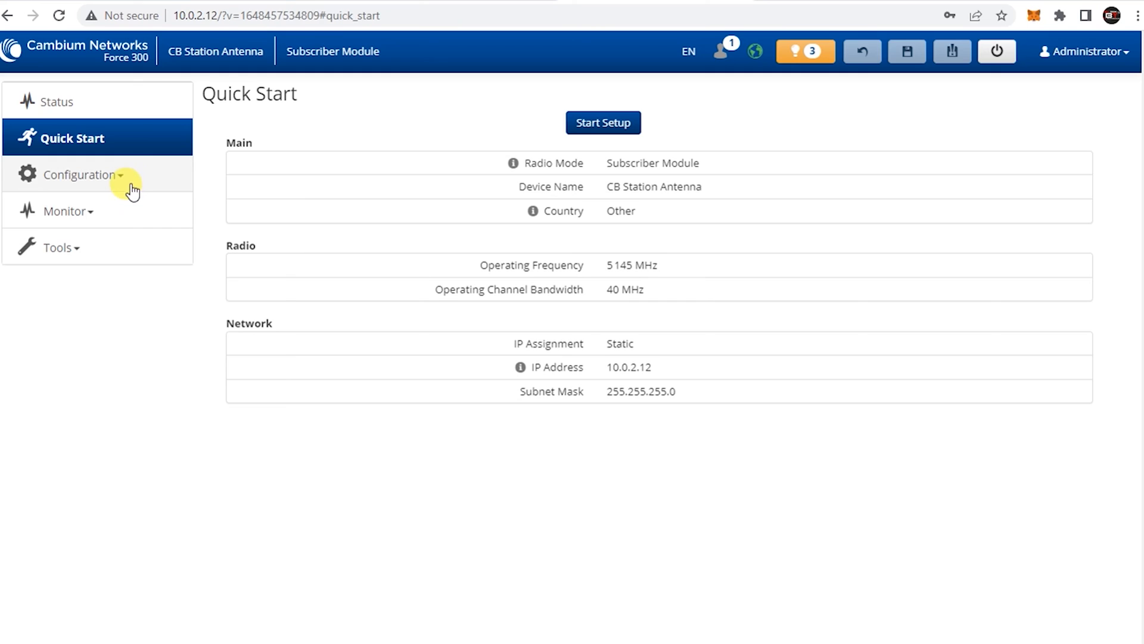
left_click(109, 179)
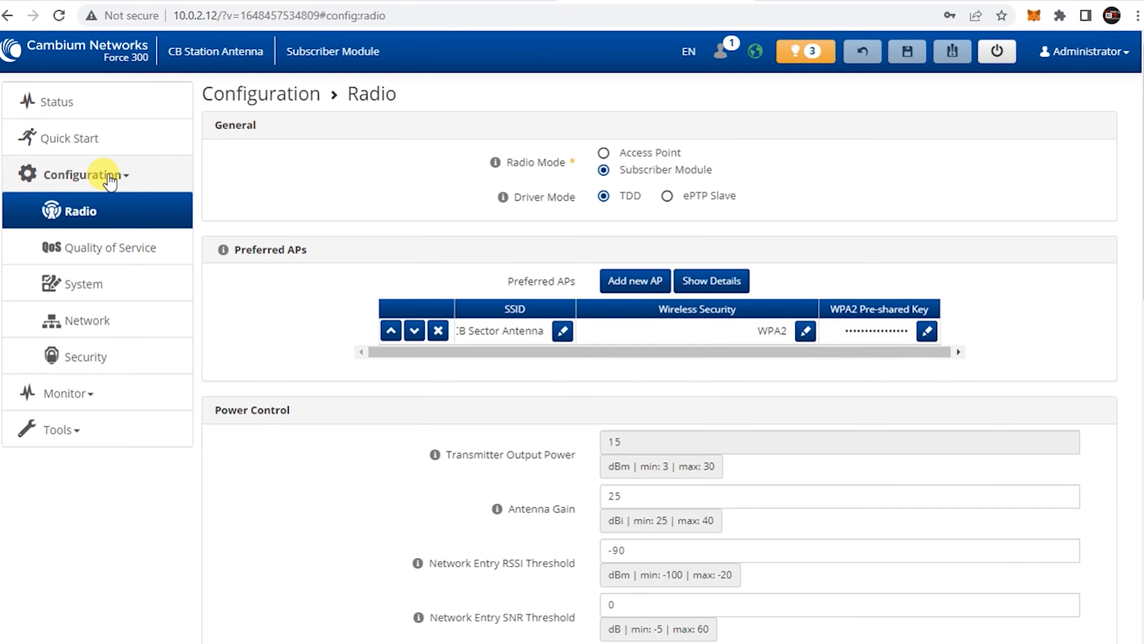
scroll(793, 298, "down", 12)
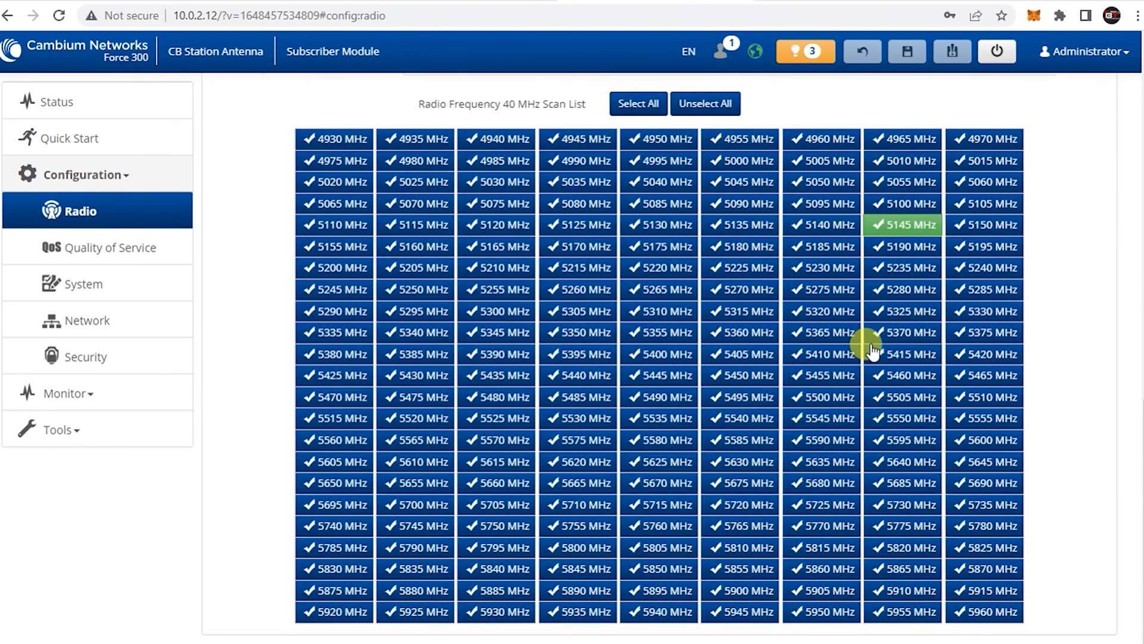
scroll(874, 345, "up", 1)
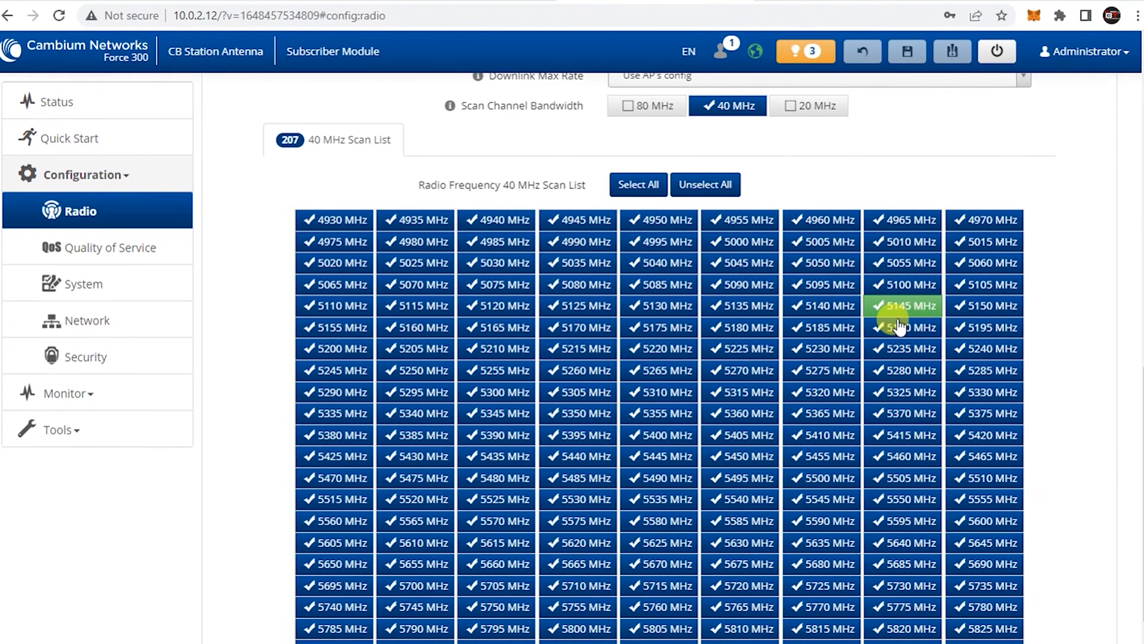
scroll(918, 313, "up", 1)
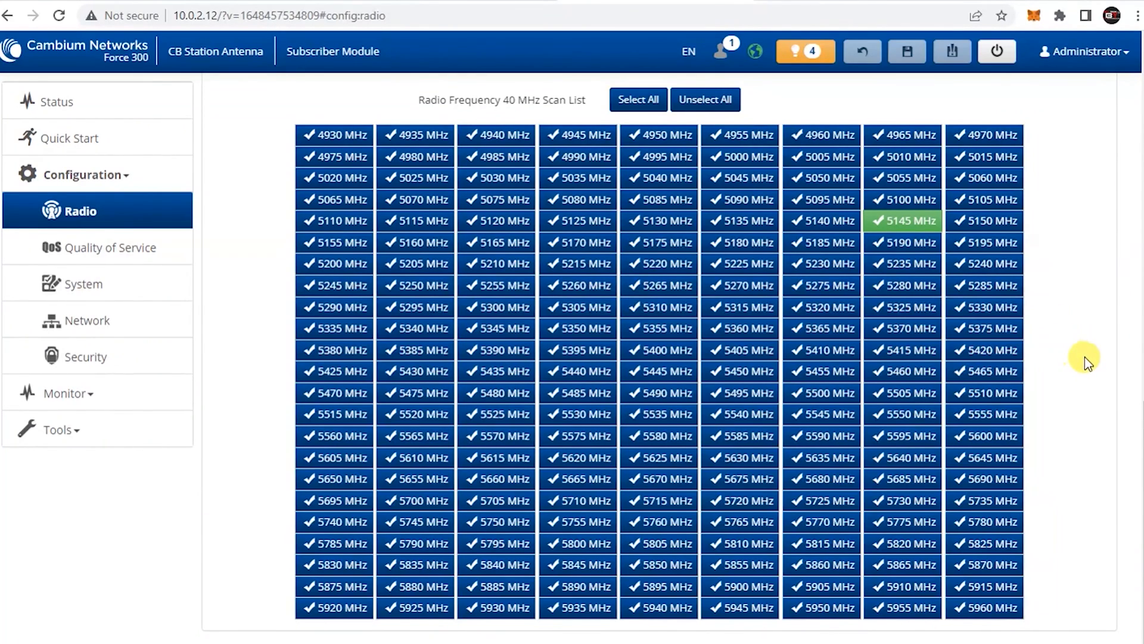
left_click(873, 17)
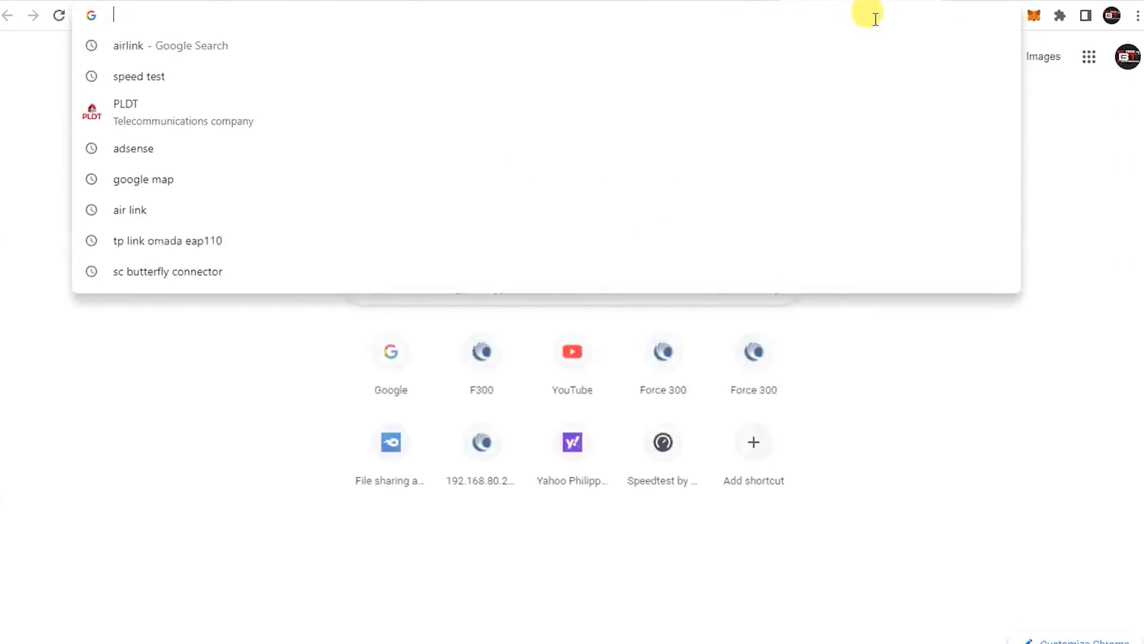
Search Google for 'air link' and open Ubiquiti's Link (ui.com) site
type("google.com")
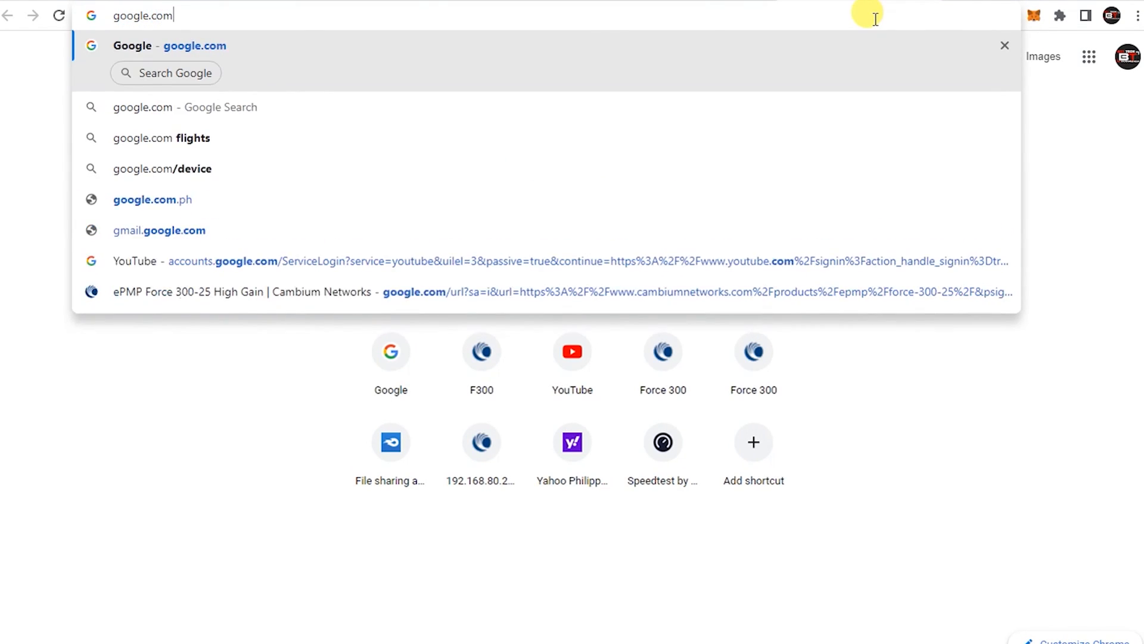
key("Return")
type("air link")
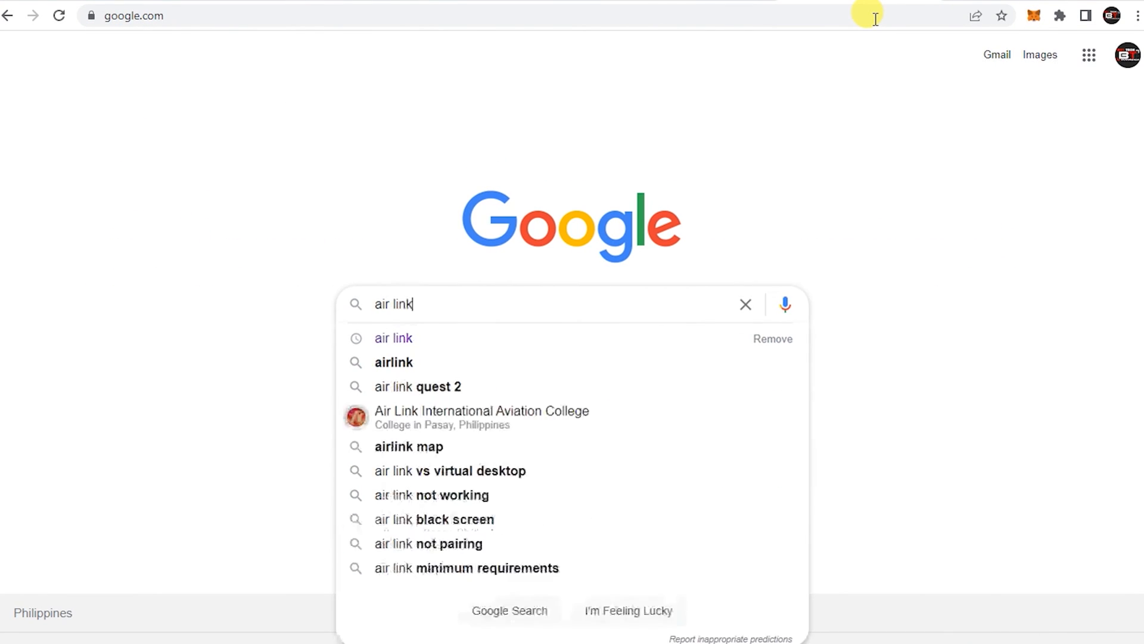
key("Return")
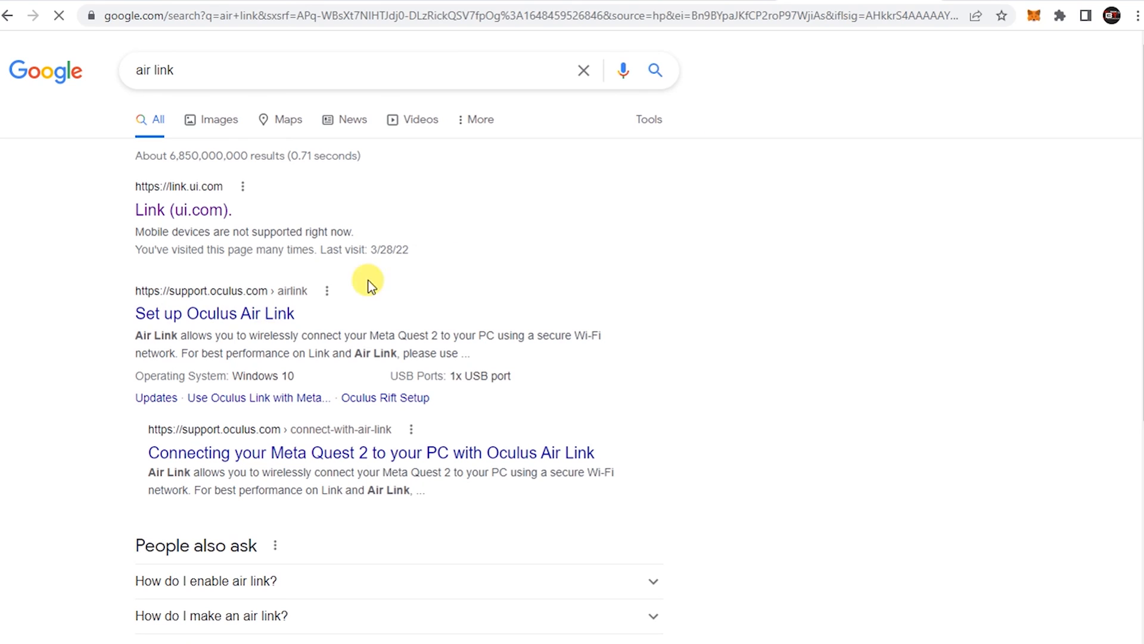
left_click(209, 226)
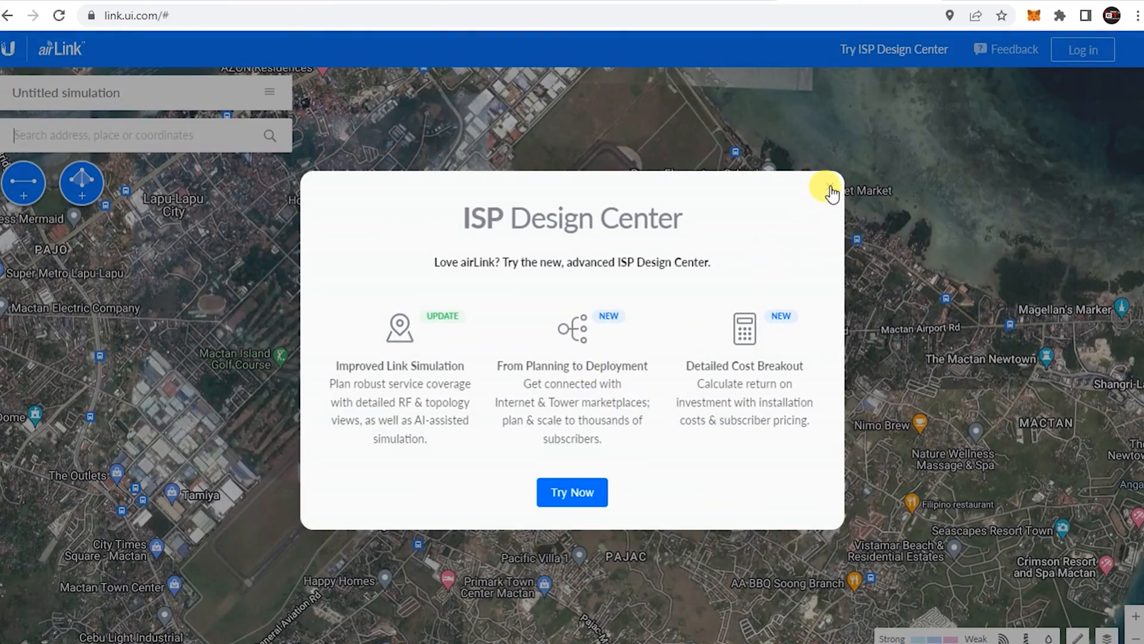
Dismiss the ISP Design Center popup and add a new link starting in Mandaue City
left_click(831, 191)
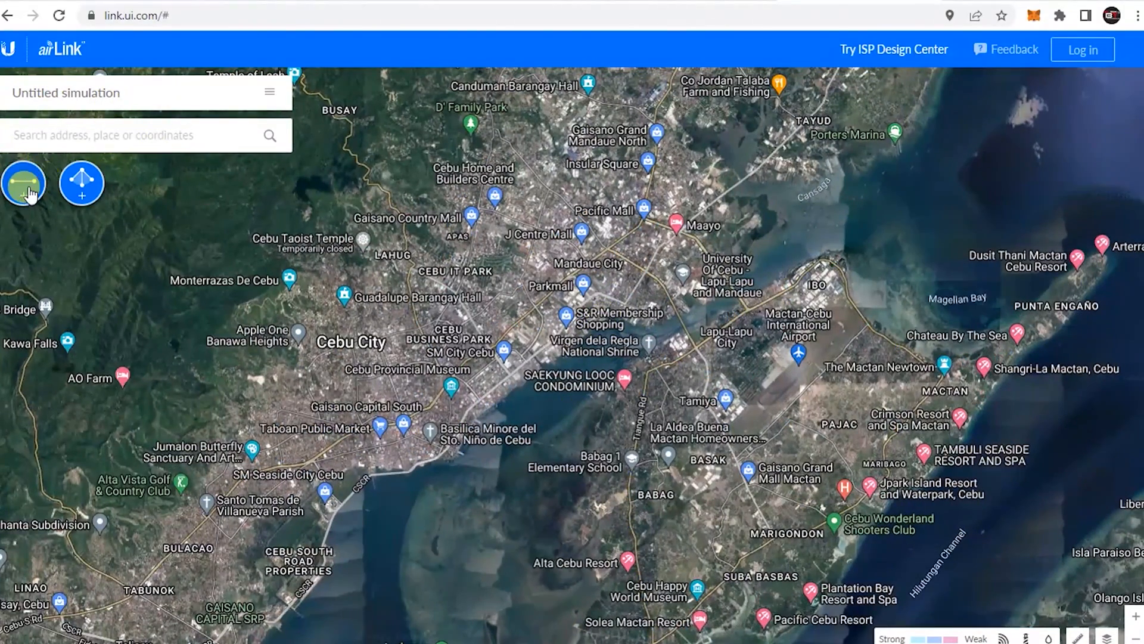
left_click(28, 193)
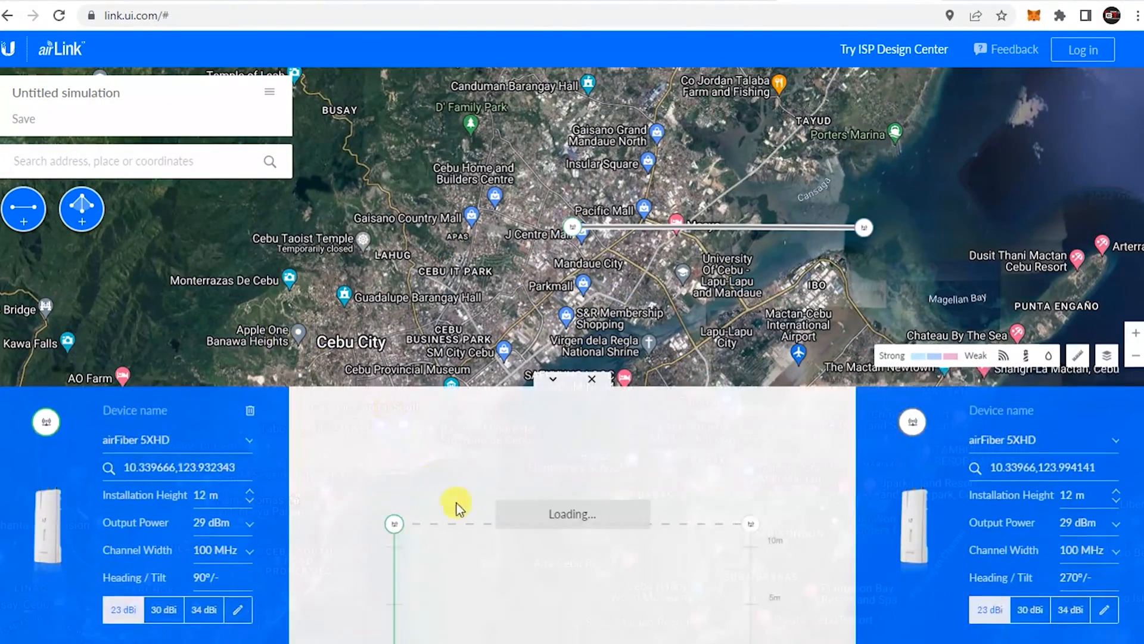
left_click(562, 225)
left_click_drag(562, 225, 574, 271)
scroll(625, 275, "up", 4)
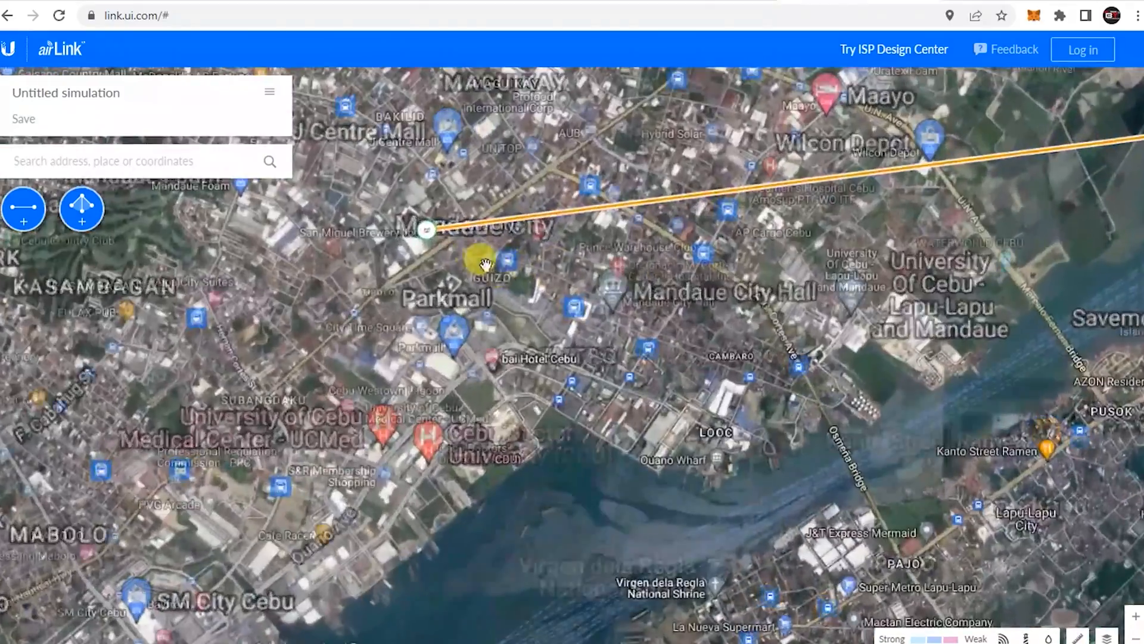
left_click_drag(421, 230, 476, 249)
Place the link's far end near Mactan-Cebu International Airport and expand the link details
left_click_drag(894, 358, 741, 287)
scroll(741, 287, "down", 1)
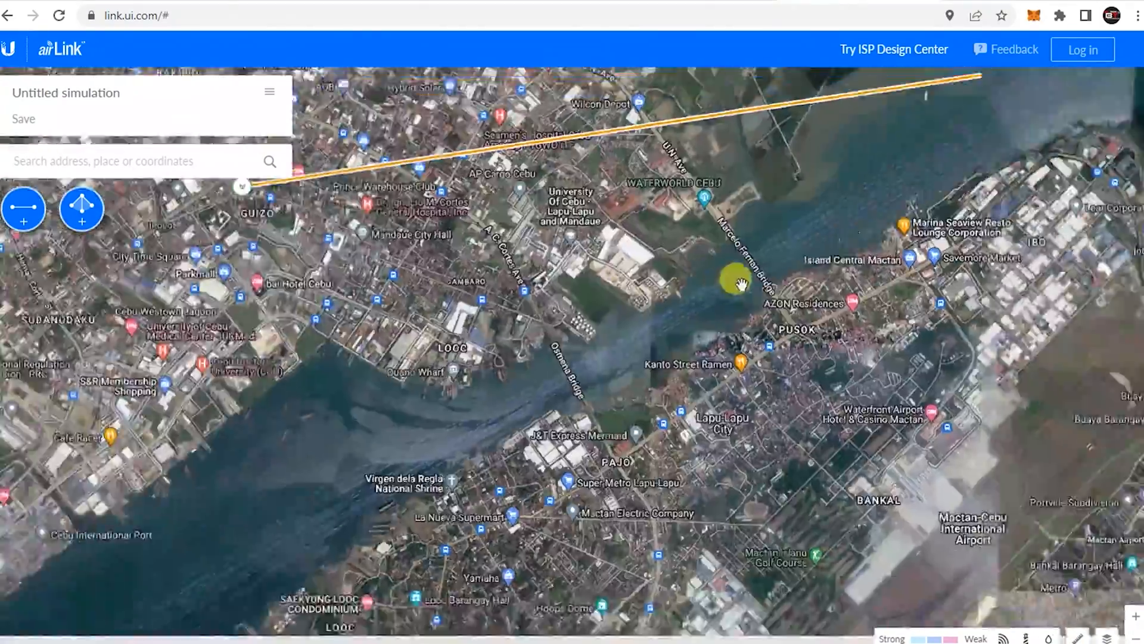
left_click_drag(1003, 157, 857, 360)
scroll(757, 560, "up", 3)
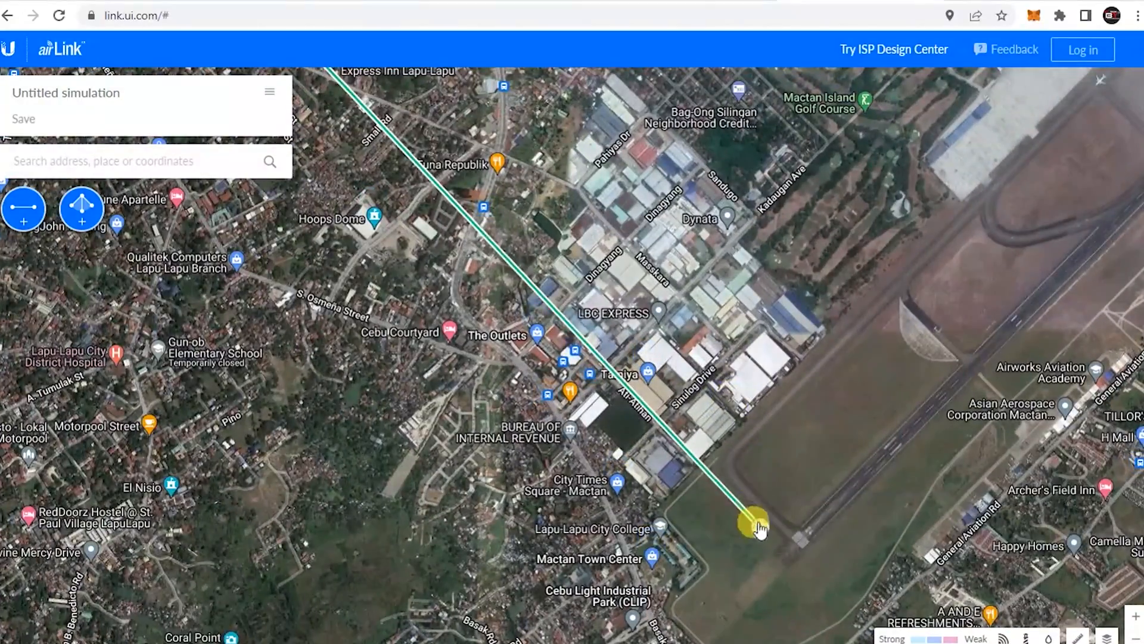
left_click_drag(756, 524, 647, 388)
scroll(820, 417, "down", 5)
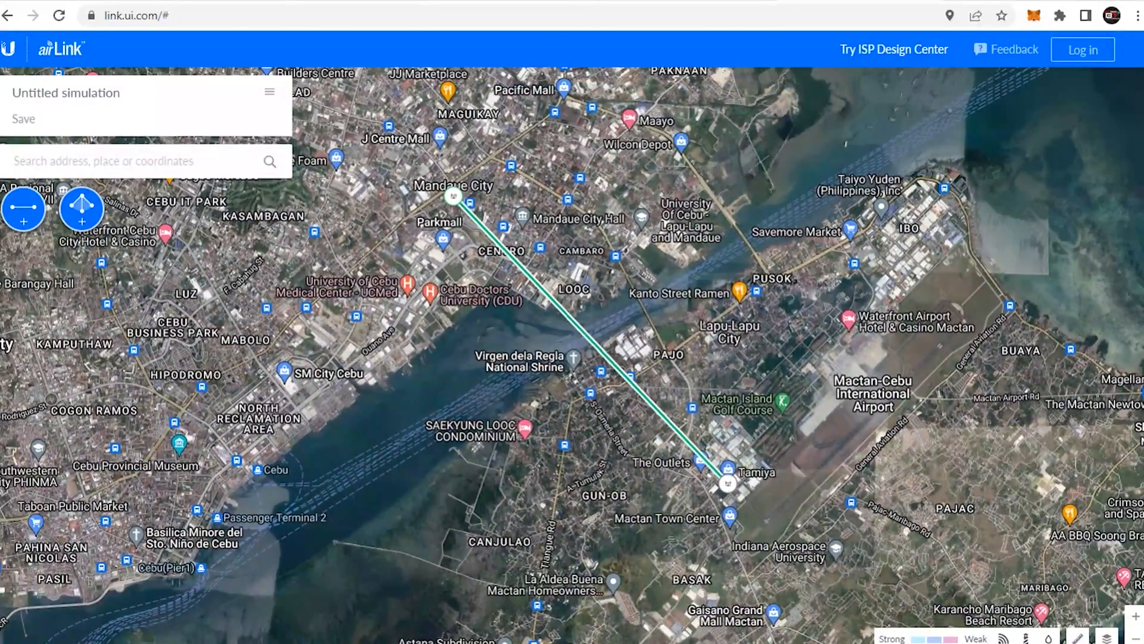
left_click(552, 642)
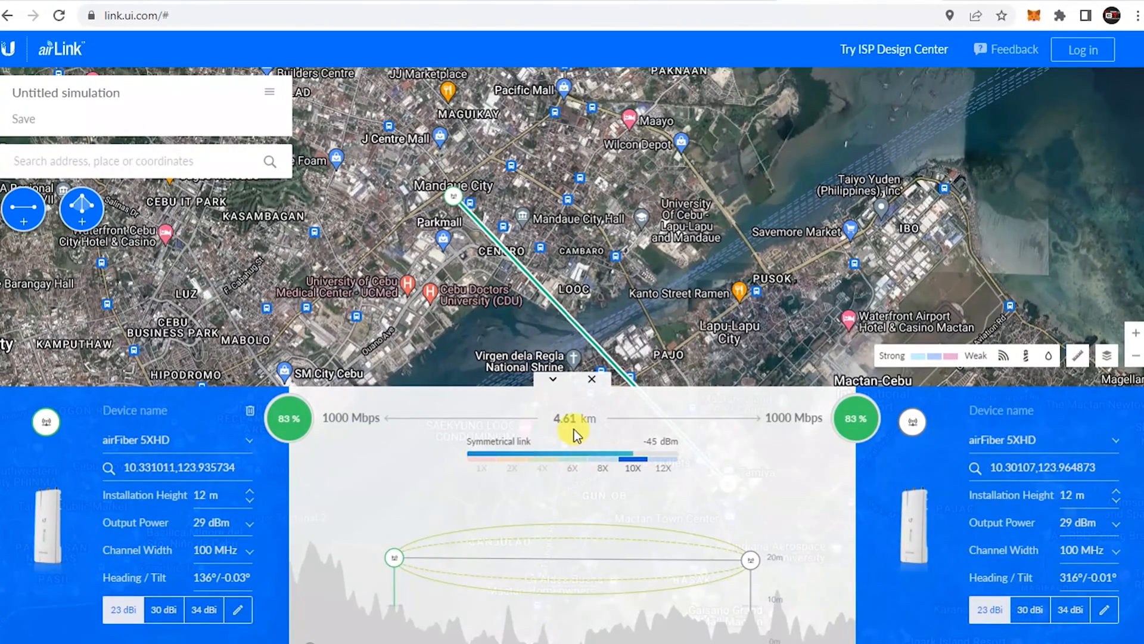
Pan the map to inspect the 4.61 km link path alongside its terrain profile
left_click_drag(628, 319, 672, 263)
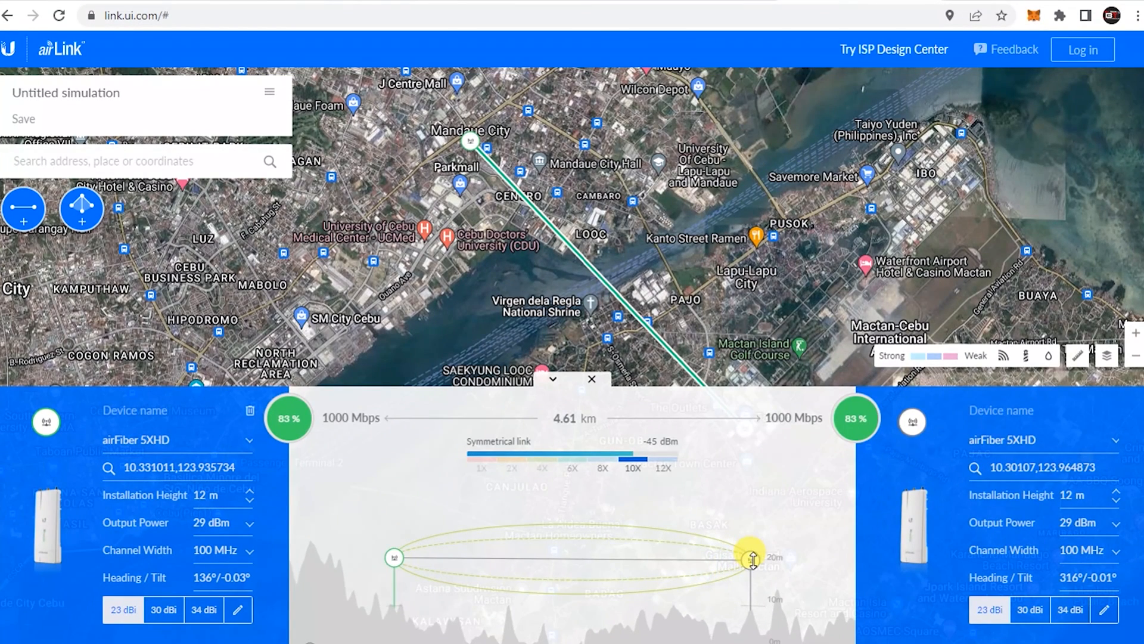
left_click_drag(529, 358, 540, 305)
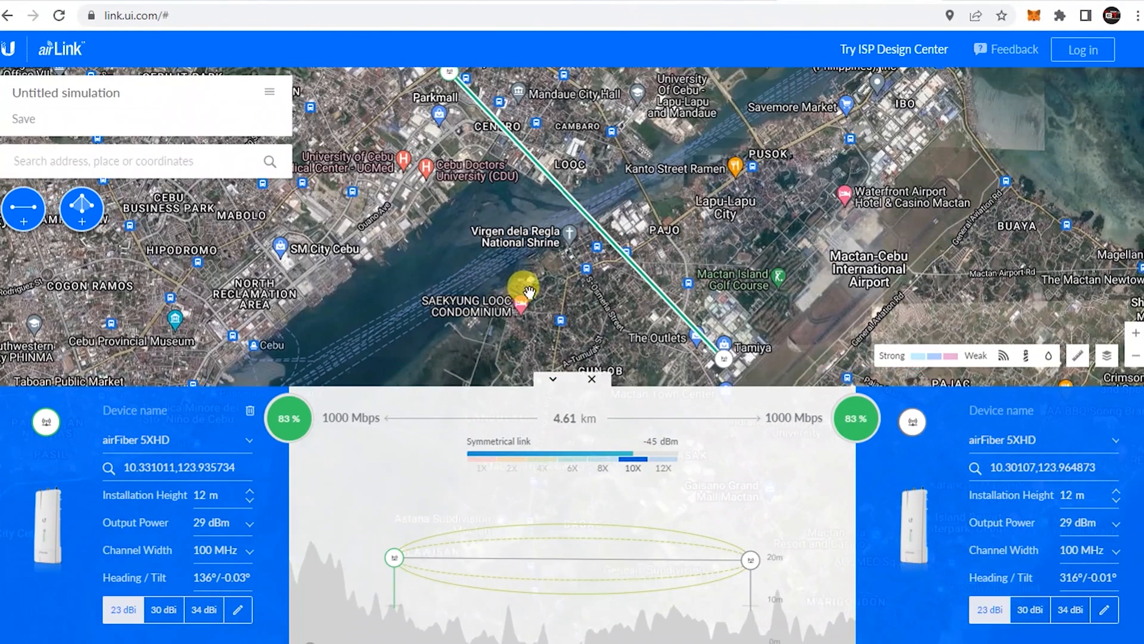
scroll(555, 303, "down", 2)
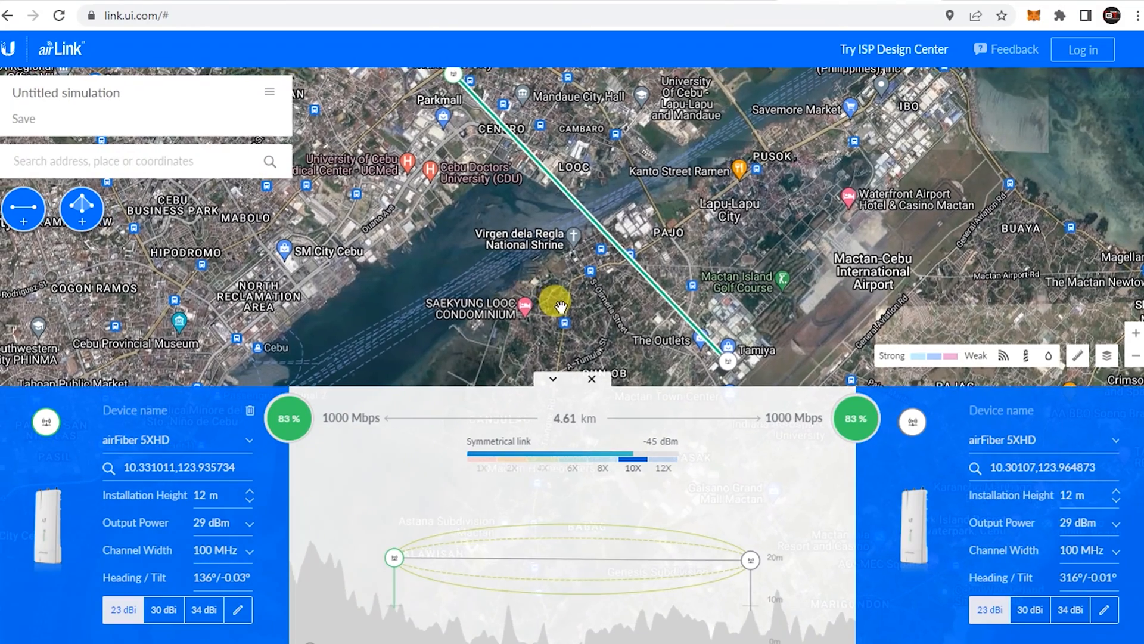
scroll(572, 301, "up", 2)
mouse_move(573, 303)
left_mouse_down()
mouse_move(582, 323)
mouse_move(567, 303)
left_mouse_up()
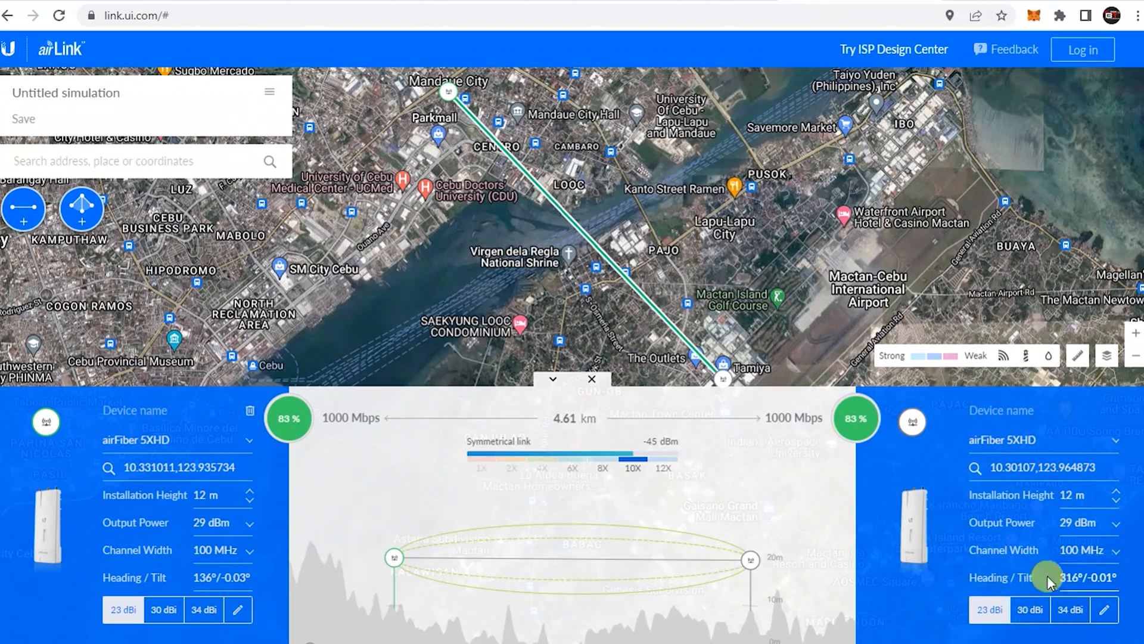
left_click_drag(574, 321, 552, 298)
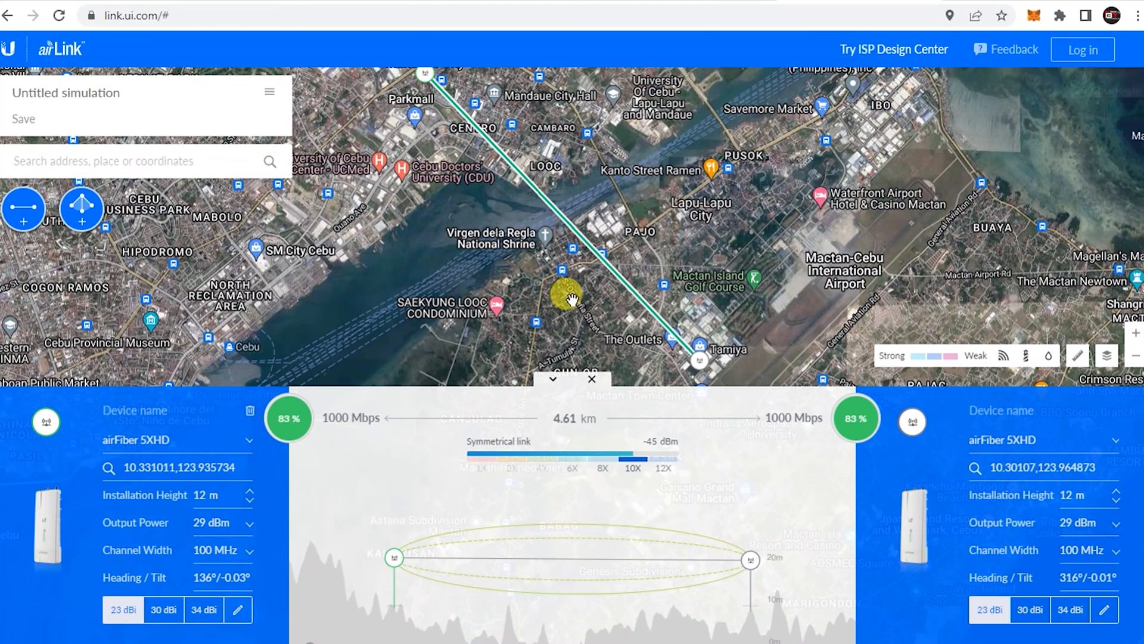
left_click_drag(584, 307, 583, 311)
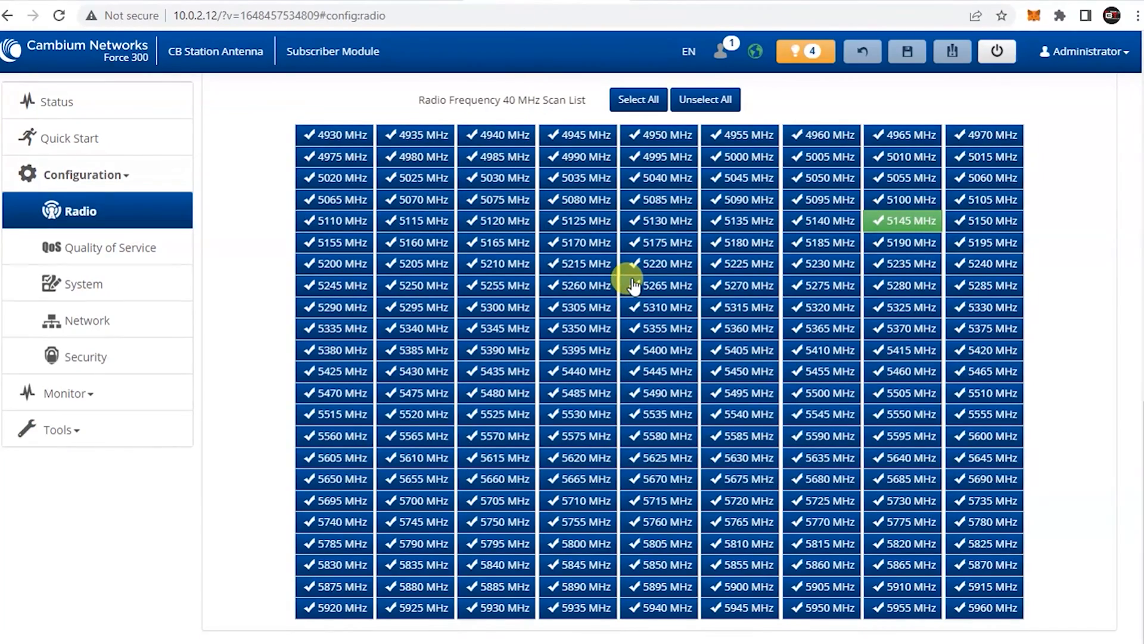
View the Subscriber Module's Status page and the Operating Frequency explanation for 5145 MHz
scroll(633, 280, "up", 15)
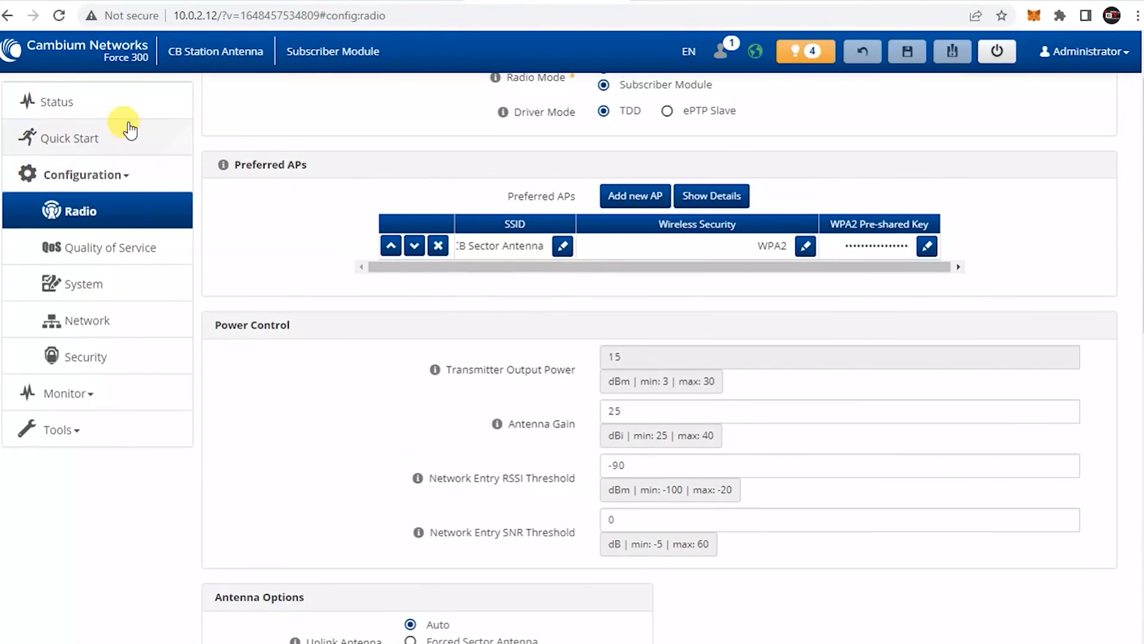
left_click(119, 102)
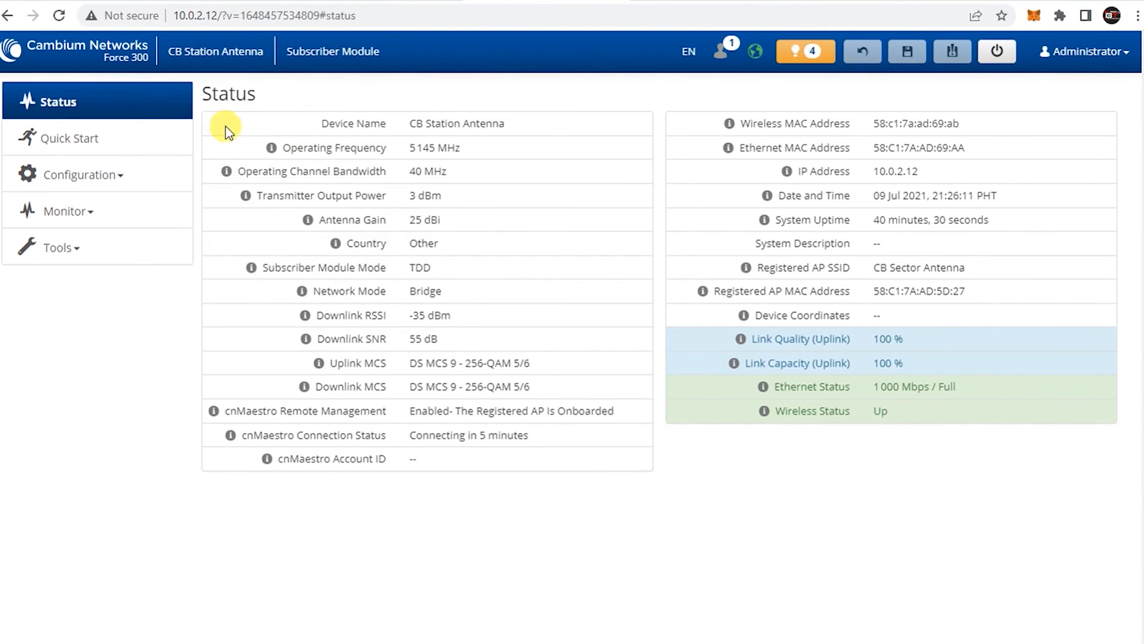
left_click(271, 147)
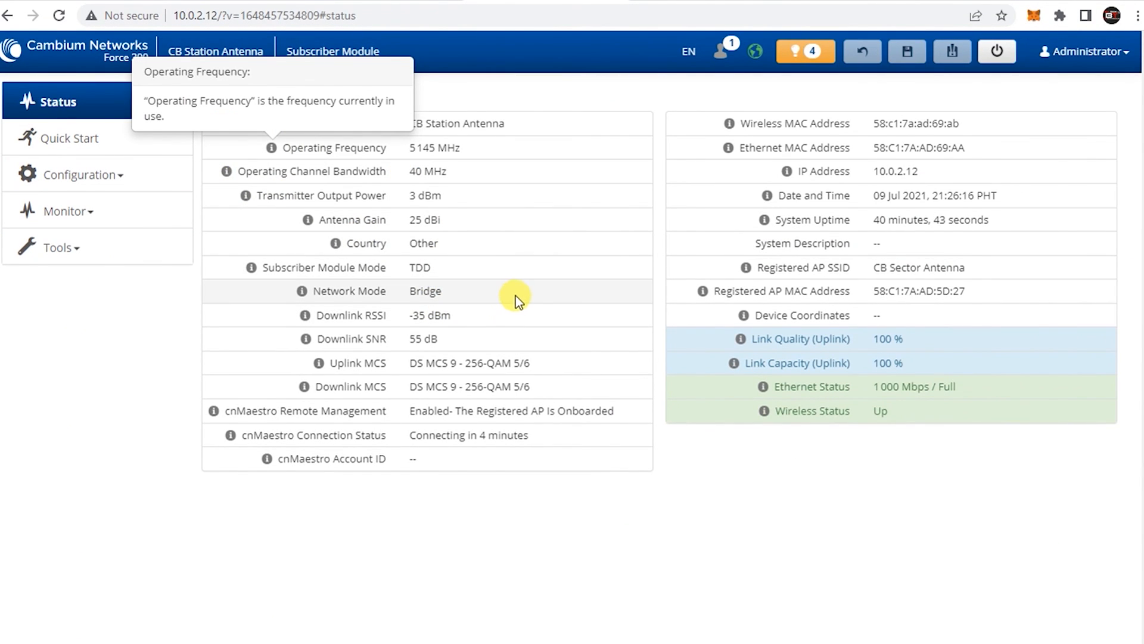